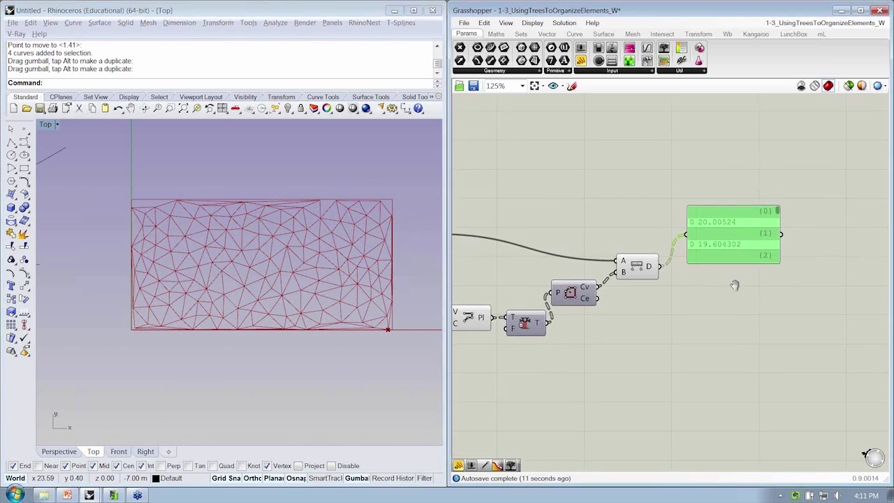
Step: Move the panel of distance values higher on the canvas, above the Distance component
{"action": "left_click_drag", "start_coordinate": [726, 263], "coordinate": [727, 236]}
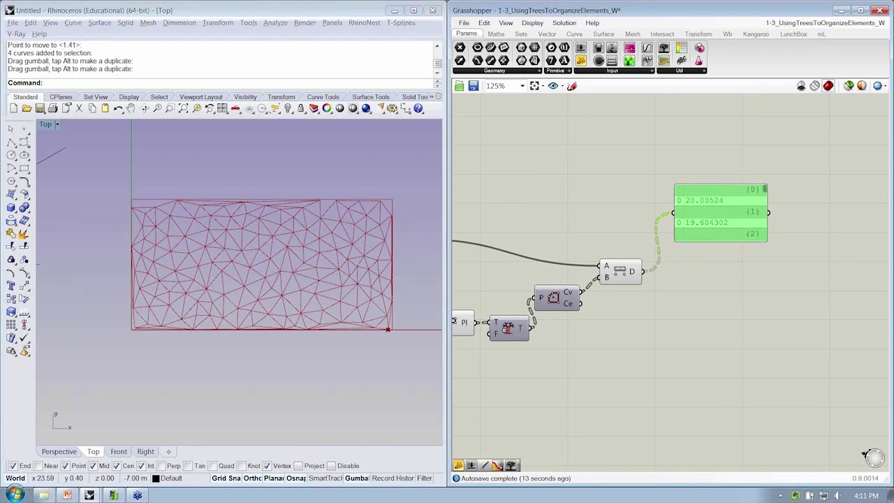
{"action": "right_click_drag", "start_coordinate": [658, 289], "coordinate": [698, 274]}
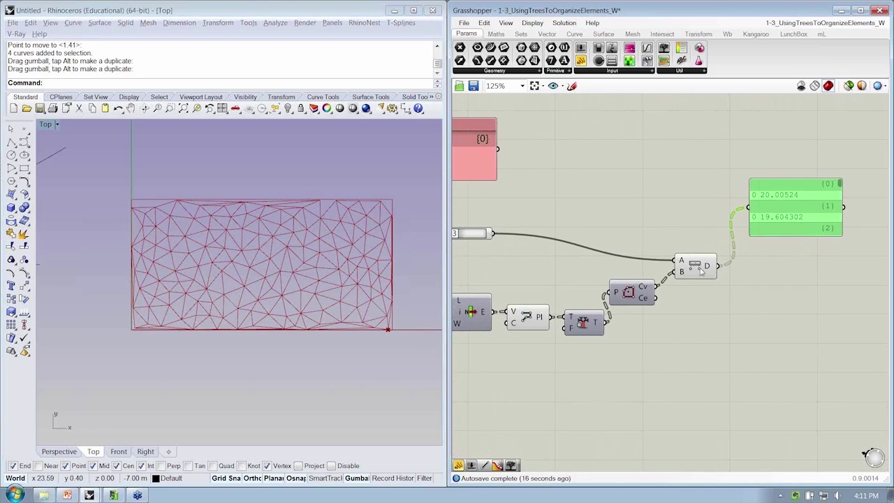
{"action": "mouse_move", "coordinate": [707, 268]}
{"action": "left_click", "coordinate": [521, 34]}
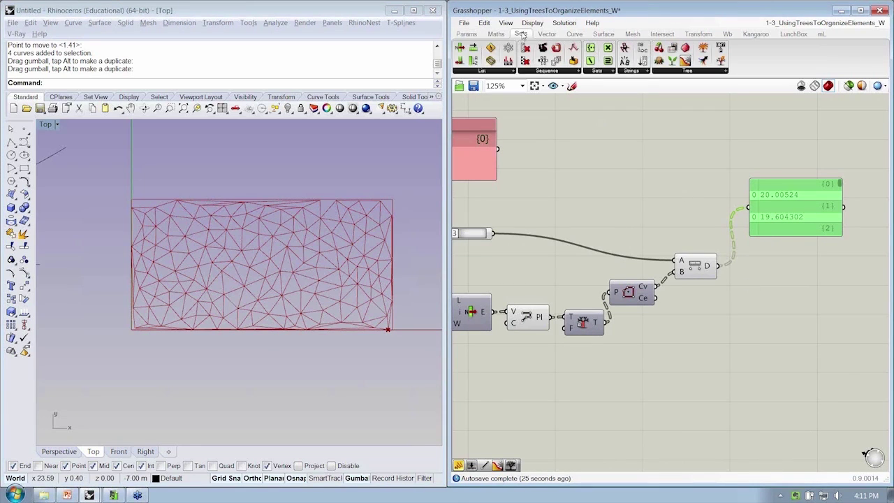
{"action": "left_click", "coordinate": [514, 71]}
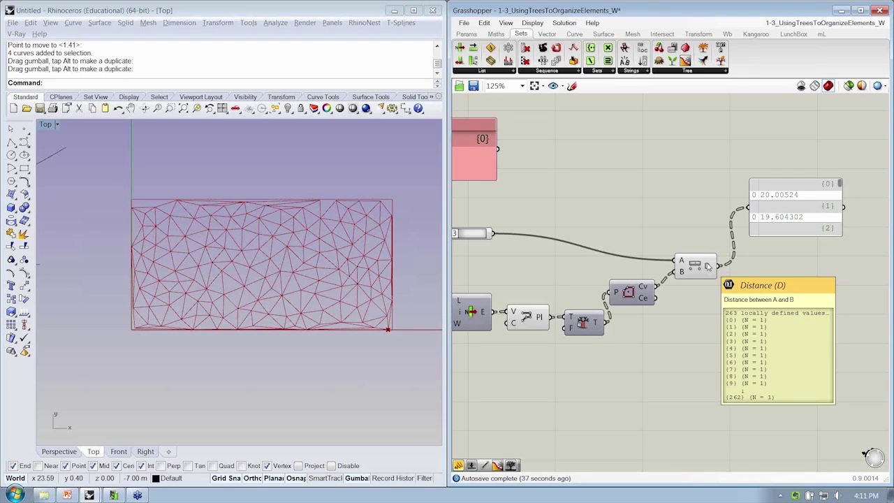
Step: Shift the Distance component and the Polygon Center component slightly upward to tidy their wiring
{"action": "left_click_drag", "start_coordinate": [708, 266], "coordinate": [708, 262]}
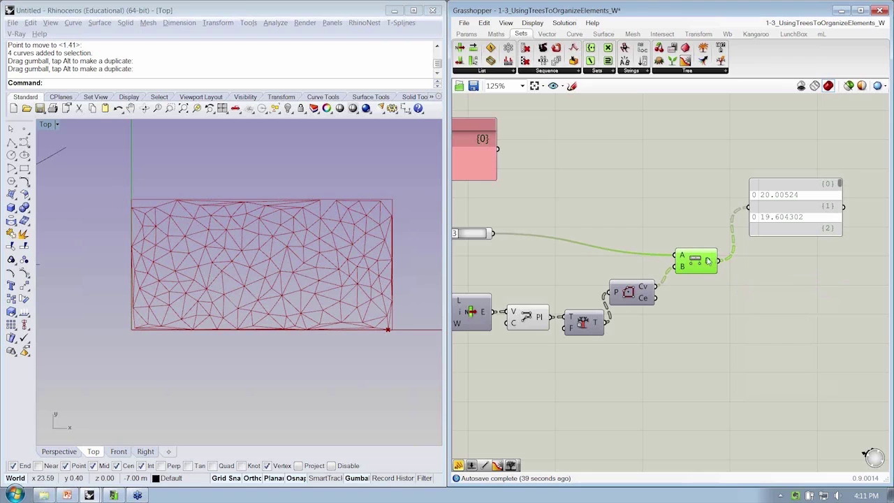
{"action": "right_click_drag", "start_coordinate": [747, 263], "coordinate": [718, 255]}
{"action": "right_click_drag", "start_coordinate": [648, 264], "coordinate": [655, 273]}
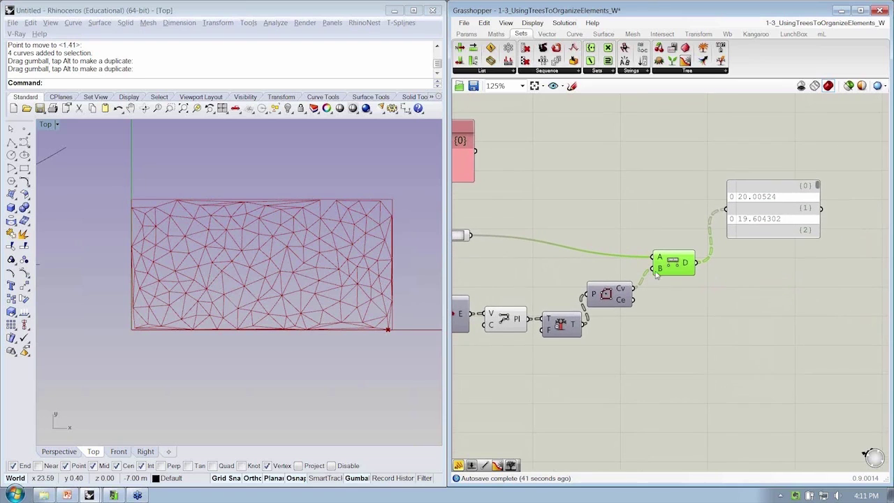
{"action": "left_click_drag", "start_coordinate": [681, 265], "coordinate": [674, 257]}
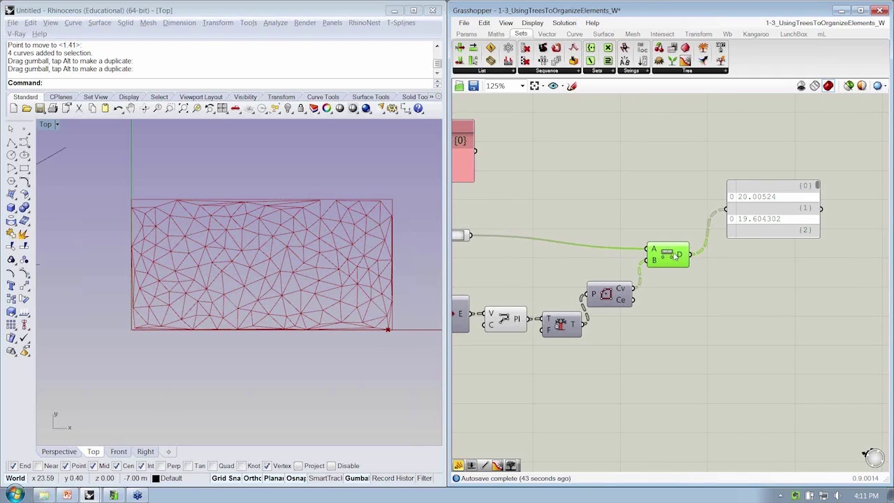
{"action": "left_click_drag", "start_coordinate": [612, 303], "coordinate": [613, 295]}
{"action": "left_click", "coordinate": [660, 288]}
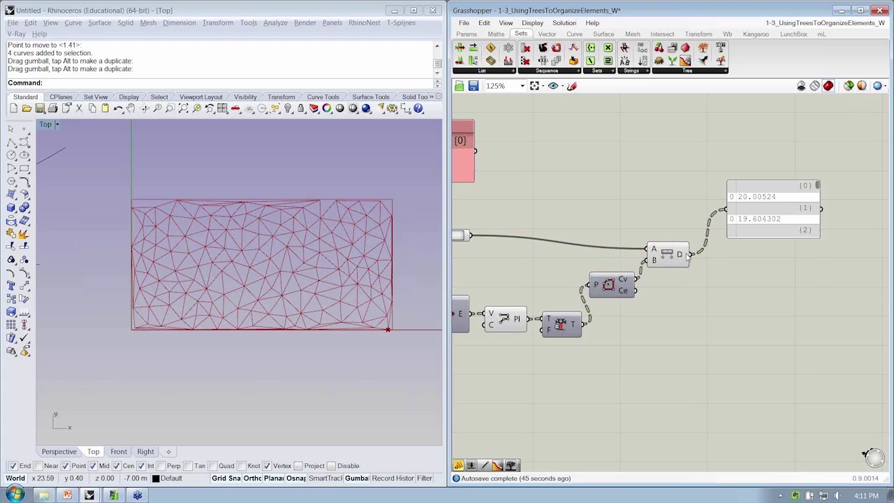
Step: Add a Flip Matrix component, connect the Distance output to it, and rewire the panel to the Flip Matrix output
{"action": "mouse_move", "coordinate": [688, 255]}
{"action": "left_click_drag", "start_coordinate": [677, 51], "coordinate": [716, 285]}
{"action": "mouse_move", "coordinate": [712, 285]}
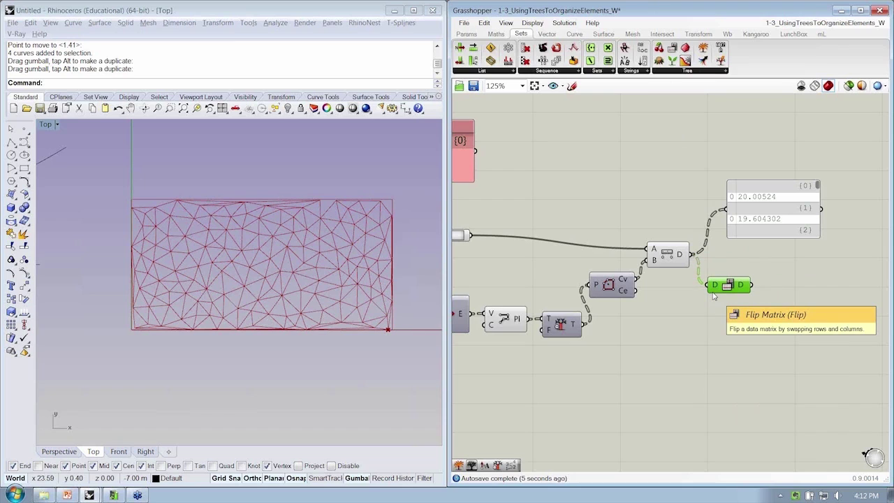
{"action": "mouse_move", "coordinate": [742, 285]}
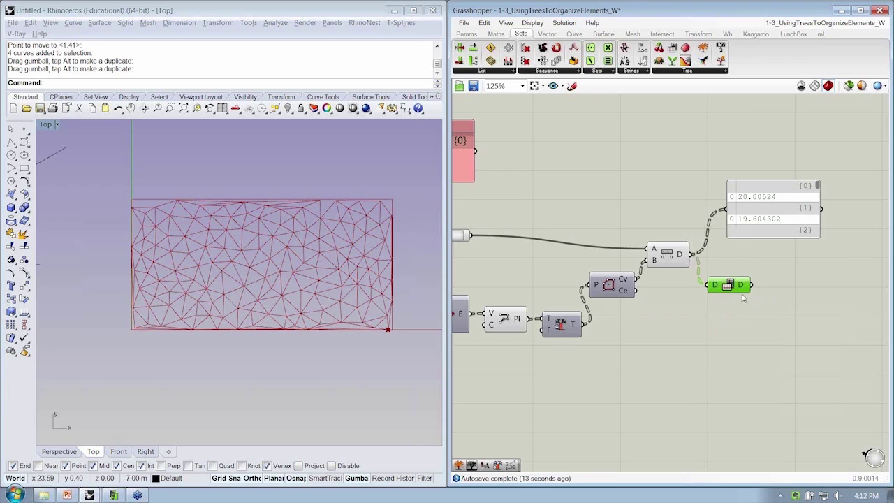
{"action": "left_click_drag", "start_coordinate": [752, 285], "coordinate": [726, 208]}
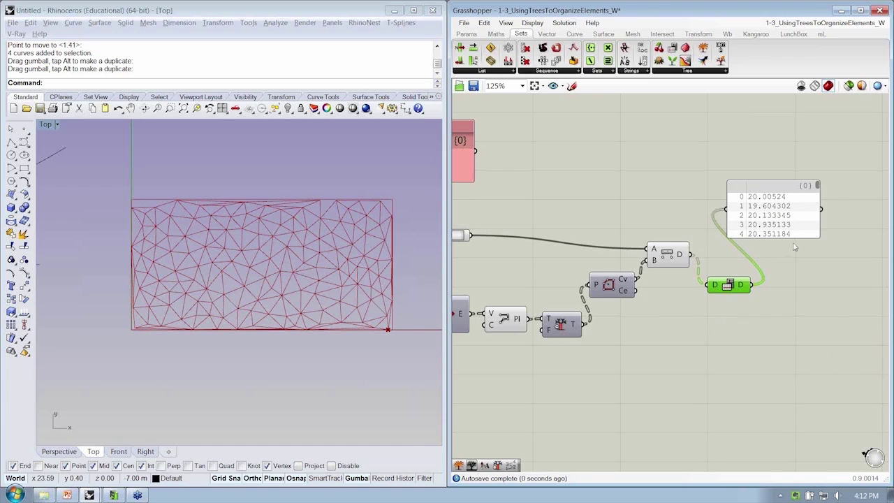
Step: Place Flip Matrix directly beside Distance, move the panel clear of it, and scroll through the panel's list of distances
{"action": "left_click_drag", "start_coordinate": [819, 186], "coordinate": [831, 206]}
{"action": "left_click_drag", "start_coordinate": [733, 286], "coordinate": [723, 257]}
{"action": "right_click_drag", "start_coordinate": [773, 244], "coordinate": [714, 248]}
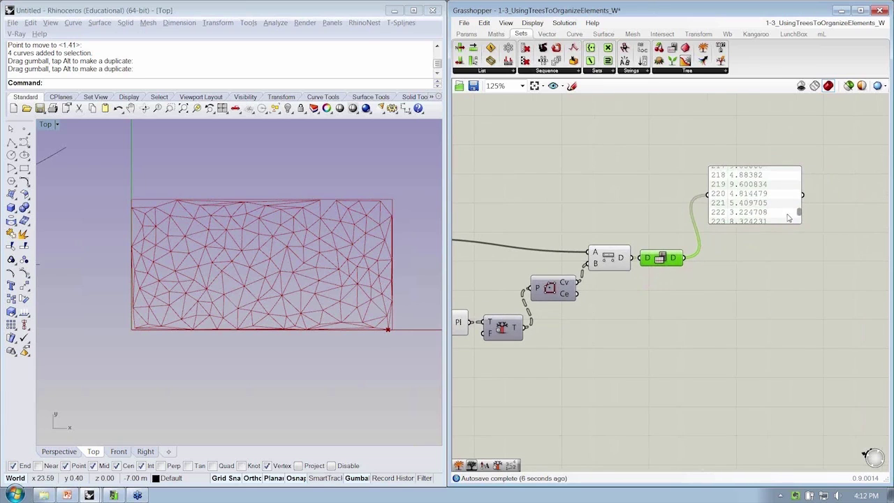
{"action": "left_click_drag", "start_coordinate": [800, 213], "coordinate": [800, 172]}
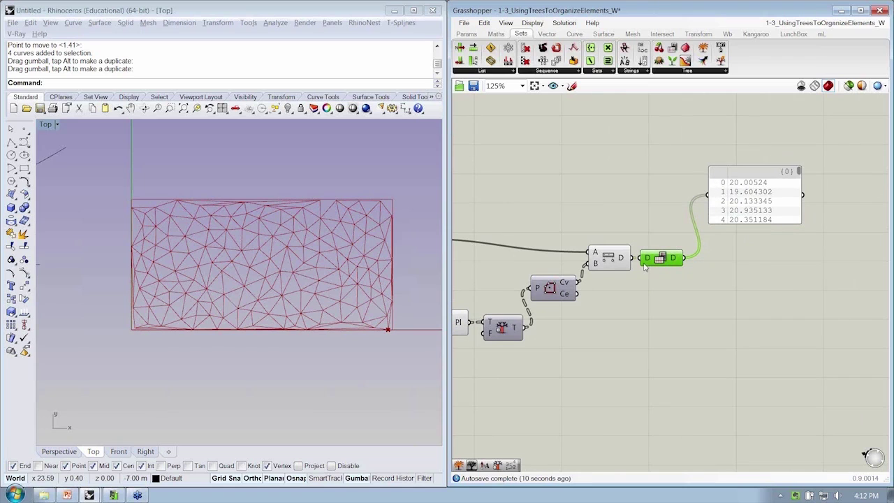
{"action": "right_click_drag", "start_coordinate": [664, 288], "coordinate": [688, 286]}
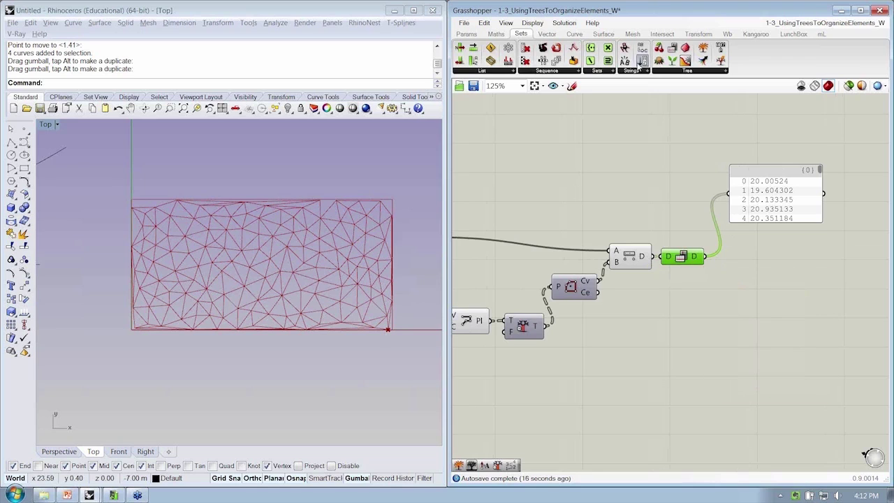
Step: Add a Sort List component after Flip Matrix and connect the flipped distances to its keys input K
{"action": "left_click", "coordinate": [481, 71]}
{"action": "left_click", "coordinate": [481, 71]}
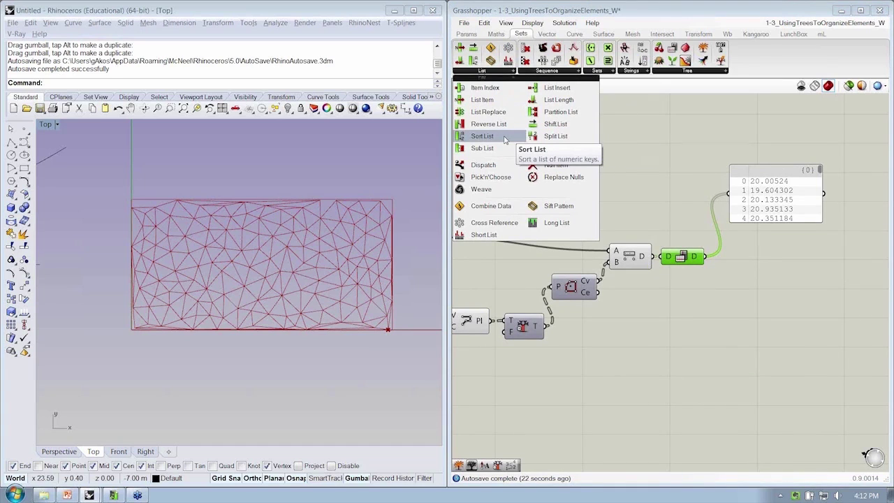
{"action": "left_click", "coordinate": [482, 136]}
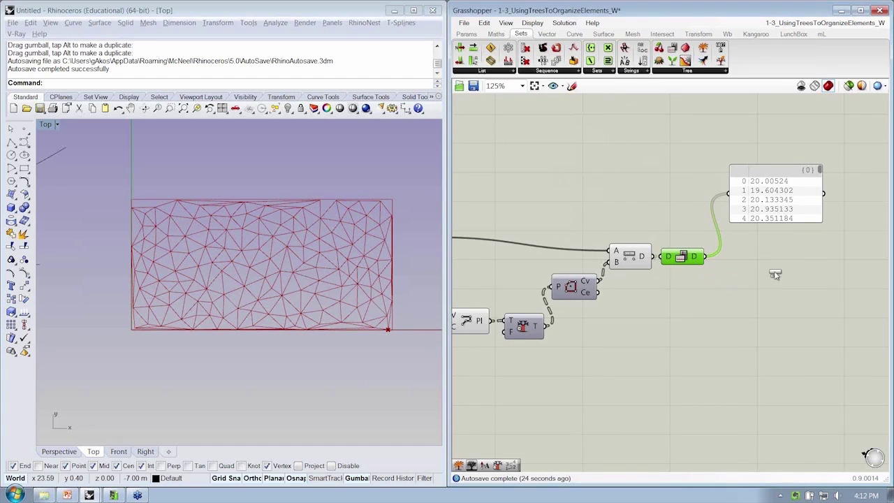
{"action": "left_click", "coordinate": [752, 280]}
{"action": "left_click_drag", "start_coordinate": [752, 281], "coordinate": [758, 276]}
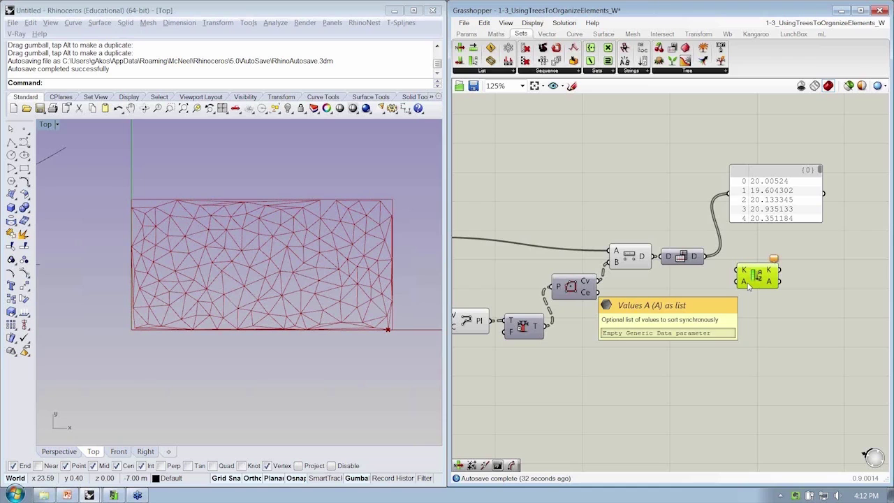
{"action": "right_click_drag", "start_coordinate": [748, 283], "coordinate": [743, 270]}
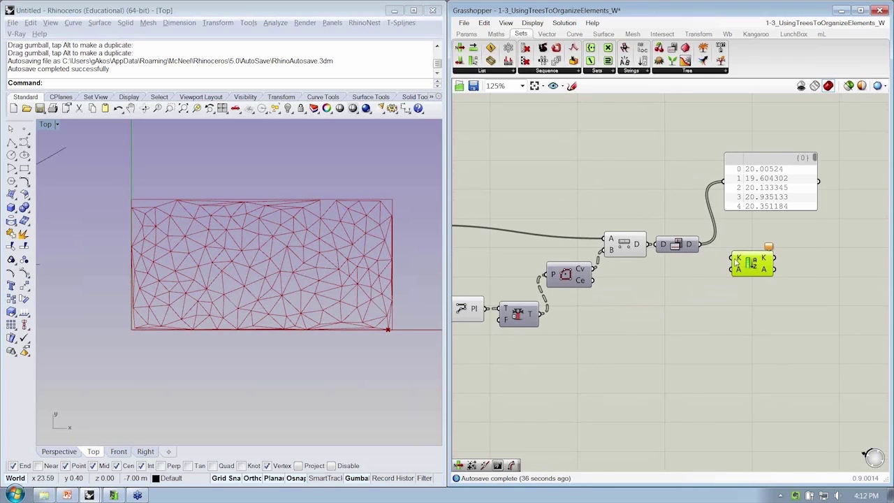
{"action": "left_click", "coordinate": [688, 245]}
Step: Add Tree Statistics, feed it the Simplify Tree output, and connect its paths output P to Sort List's values input A
{"action": "mouse_move", "coordinate": [737, 272]}
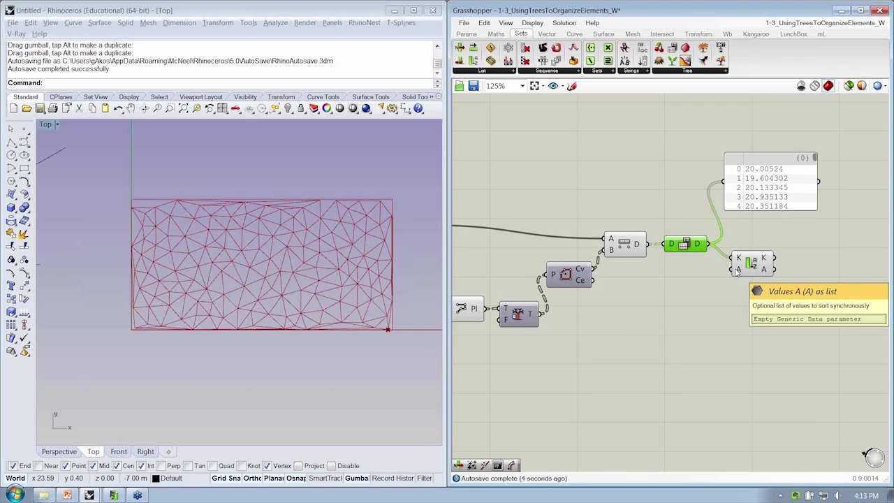
{"action": "right_click_drag", "start_coordinate": [637, 283], "coordinate": [705, 262]}
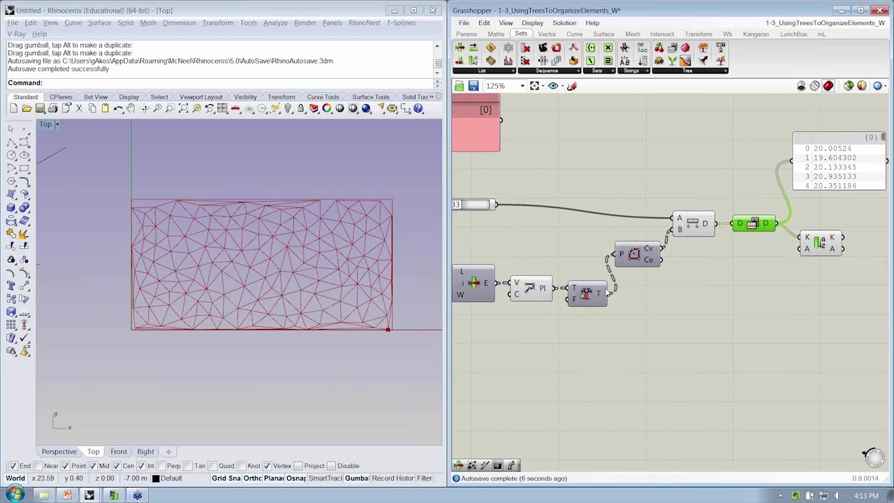
{"action": "left_click_drag", "start_coordinate": [609, 317], "coordinate": [534, 268]}
{"action": "left_click", "coordinate": [670, 315]}
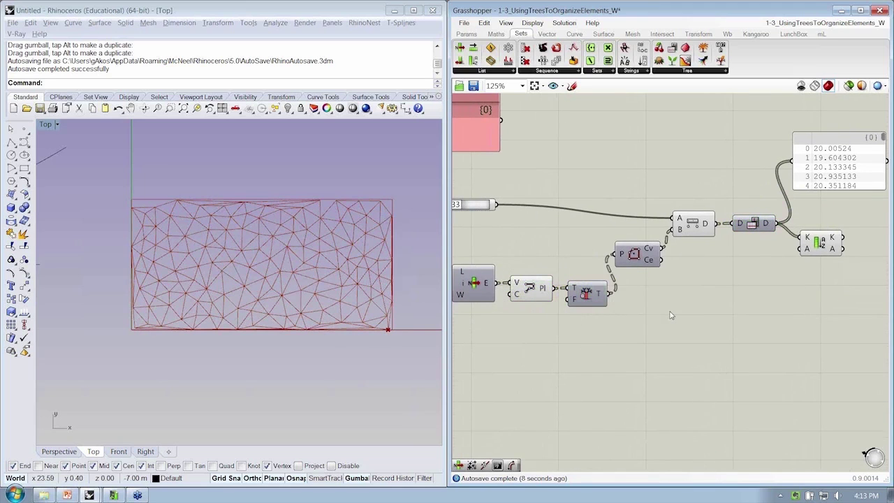
{"action": "right_click_drag", "start_coordinate": [670, 316], "coordinate": [635, 305]}
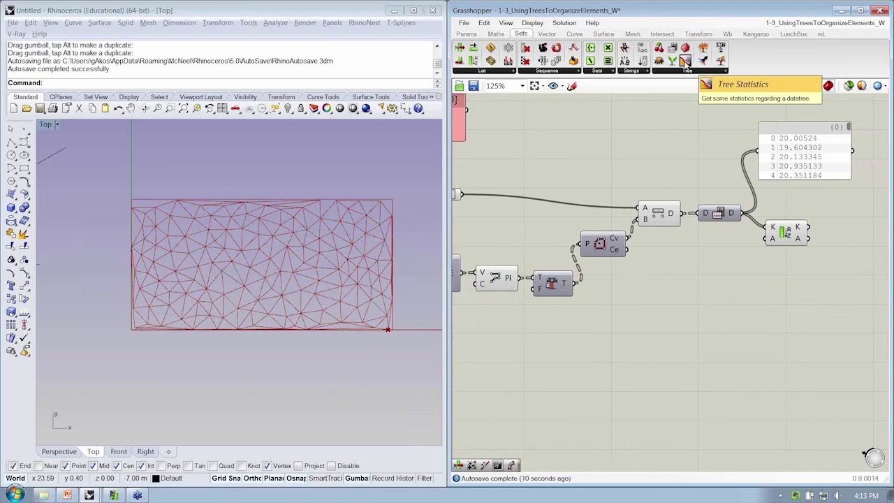
{"action": "left_click_drag", "start_coordinate": [685, 60], "coordinate": [665, 281]}
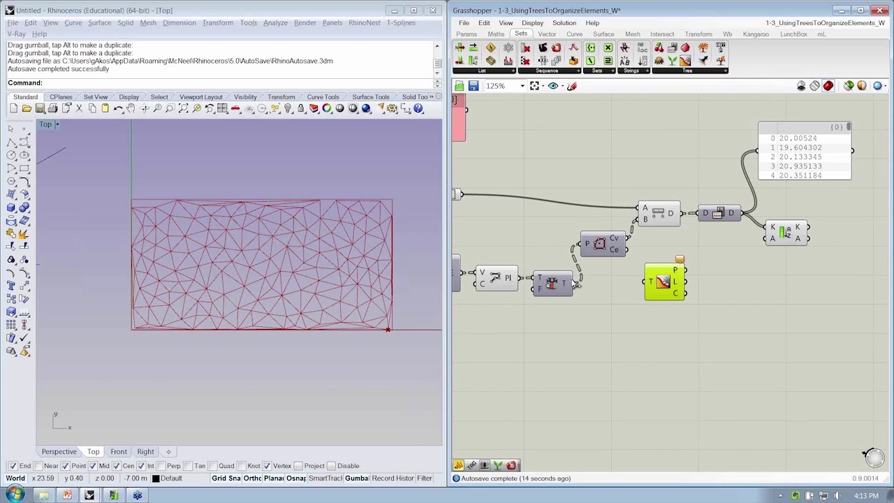
{"action": "left_click_drag", "start_coordinate": [575, 283], "coordinate": [649, 281]}
{"action": "mouse_move", "coordinate": [677, 270]}
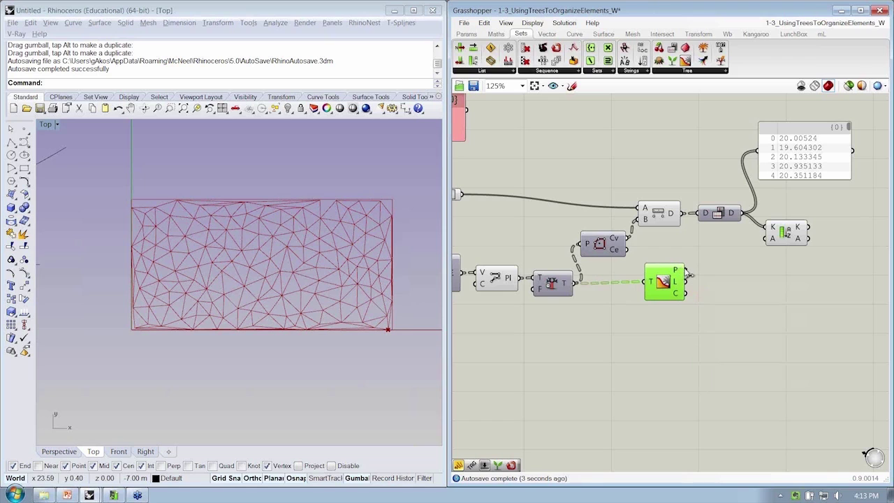
{"action": "left_click_drag", "start_coordinate": [687, 270], "coordinate": [767, 239]}
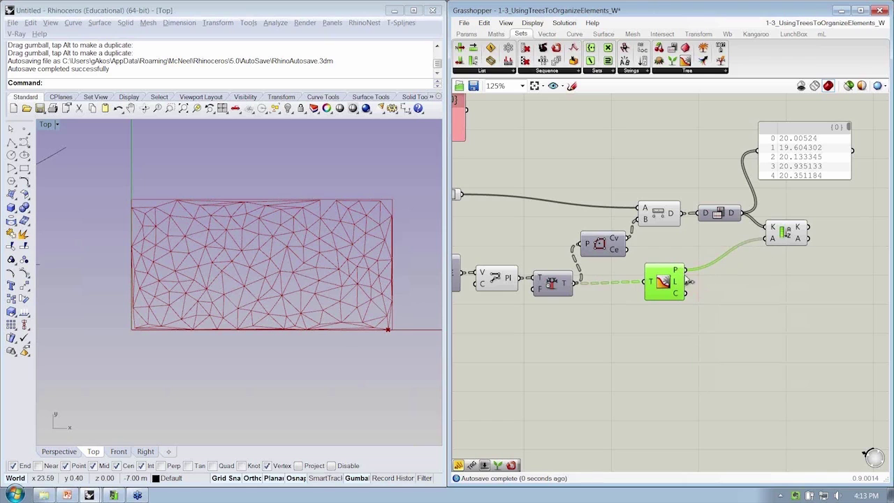
{"action": "mouse_move", "coordinate": [772, 240]}
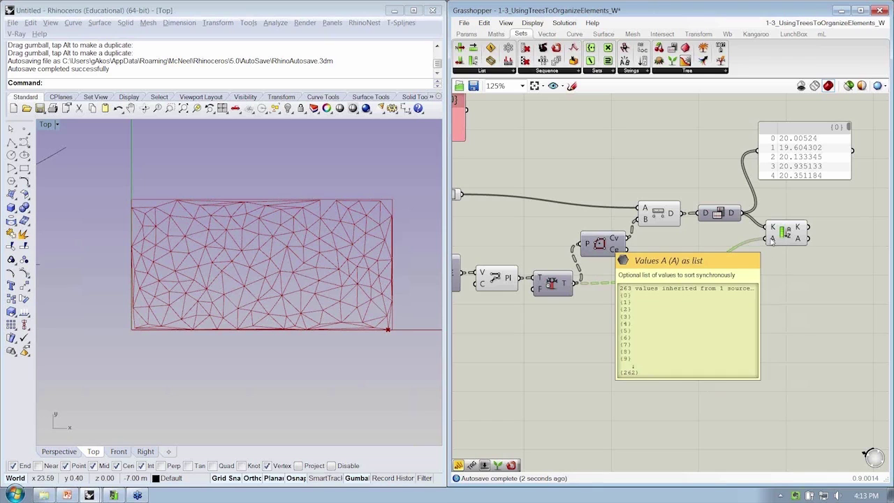
Step: Wire the panel to Sort List's values output A, enlarge it, and scroll through the sorted branch paths
{"action": "right_click_drag", "start_coordinate": [823, 232], "coordinate": [756, 239]}
{"action": "left_click_drag", "start_coordinate": [740, 247], "coordinate": [689, 159]}
{"action": "right_click_drag", "start_coordinate": [738, 177], "coordinate": [660, 174]}
{"action": "left_click_drag", "start_coordinate": [670, 176], "coordinate": [733, 199]}
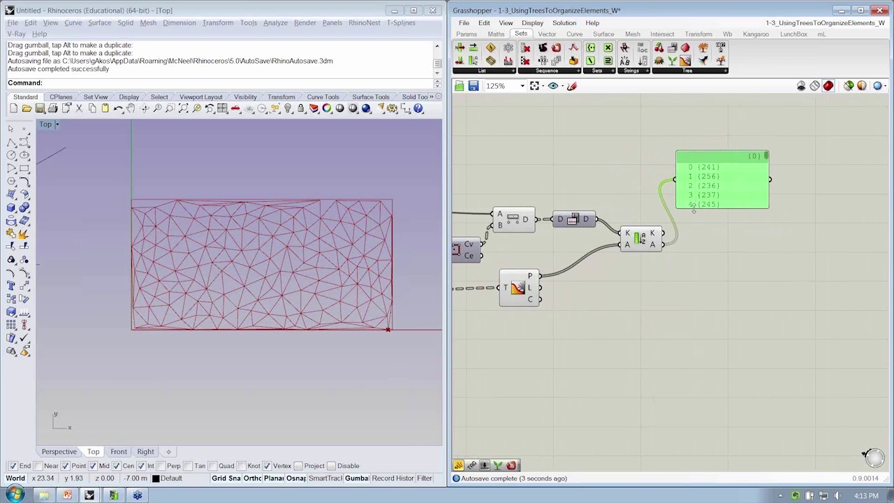
{"action": "left_click_drag", "start_coordinate": [692, 207], "coordinate": [686, 295]}
{"action": "left_click_drag", "start_coordinate": [692, 267], "coordinate": [729, 257]}
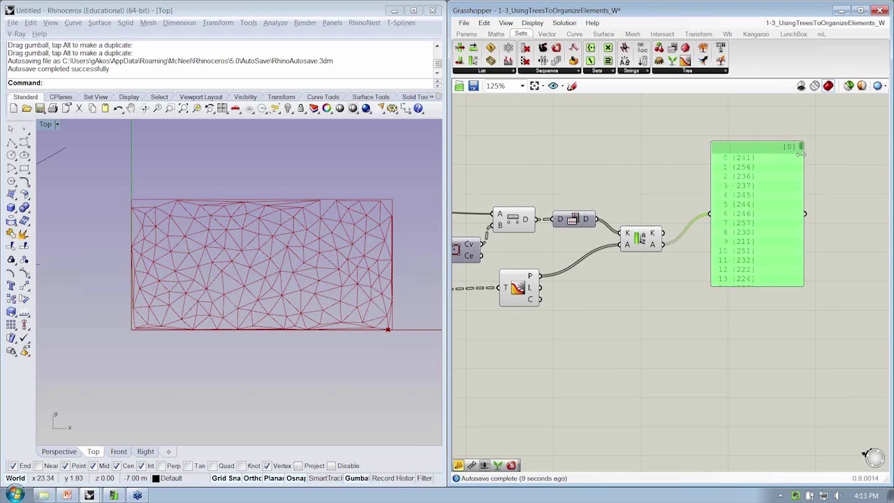
{"action": "left_click_drag", "start_coordinate": [802, 148], "coordinate": [788, 245]}
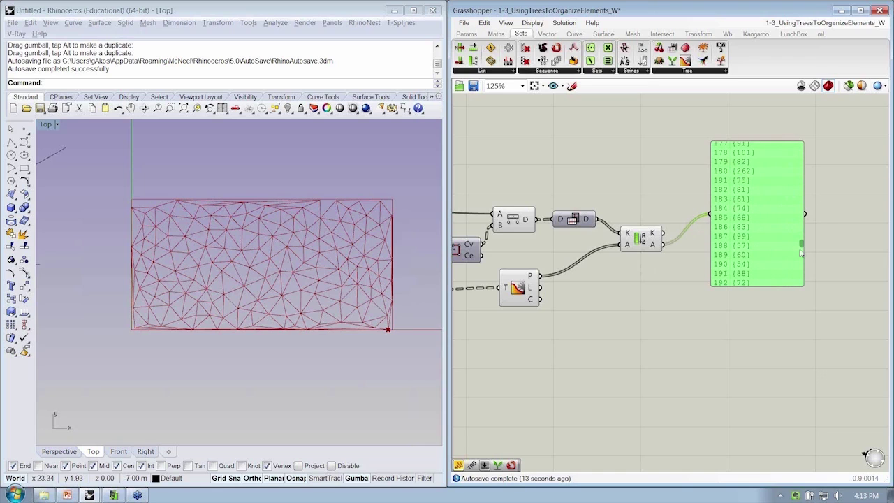
Step: Delete the panel and move Sort List closer to Flip Matrix and Tree Statistics
{"action": "key", "text": "Delete"}
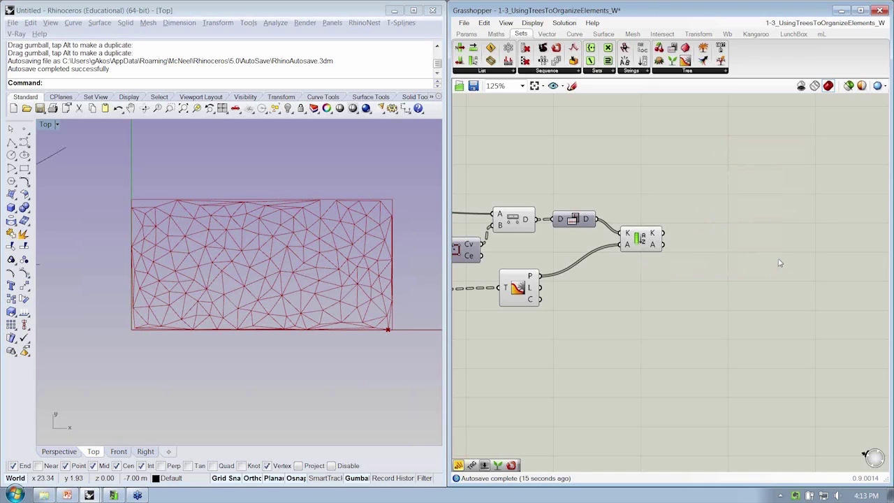
{"action": "left_click_drag", "start_coordinate": [654, 237], "coordinate": [637, 238]}
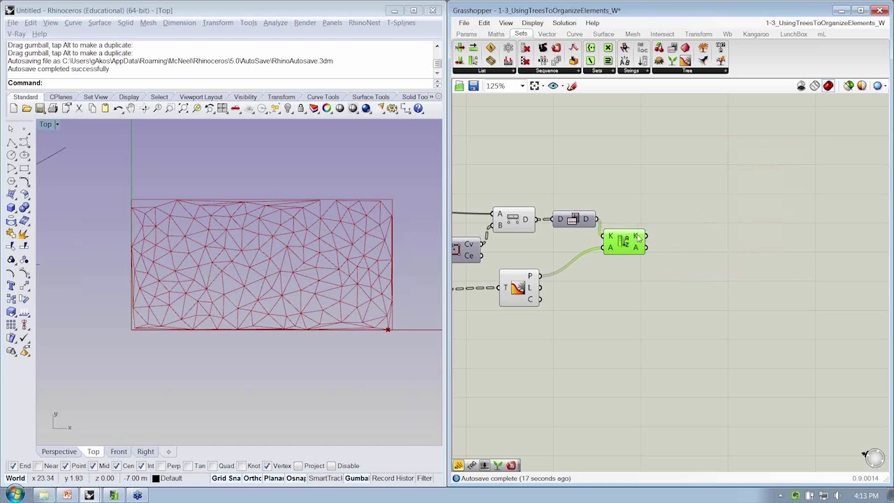
{"action": "mouse_move", "coordinate": [637, 238]}
{"action": "mouse_move", "coordinate": [640, 254]}
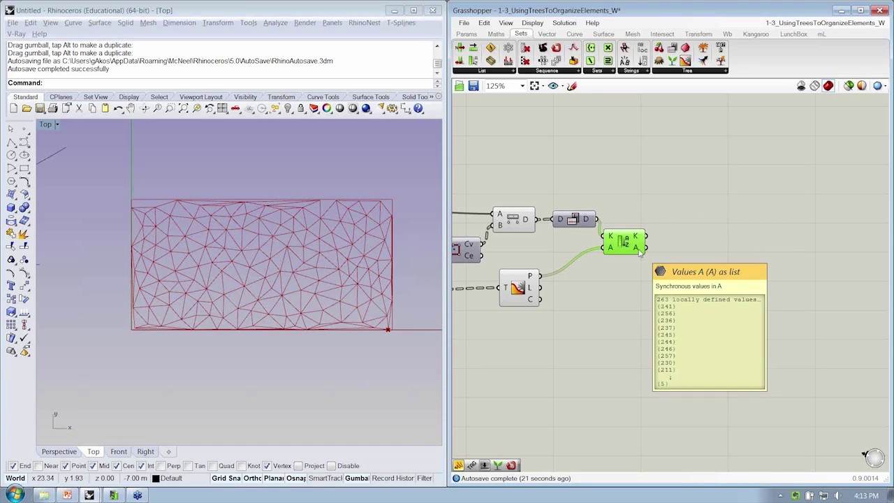
{"action": "scroll", "coordinate": [640, 255], "scroll_direction": "down", "scroll_amount": 1}
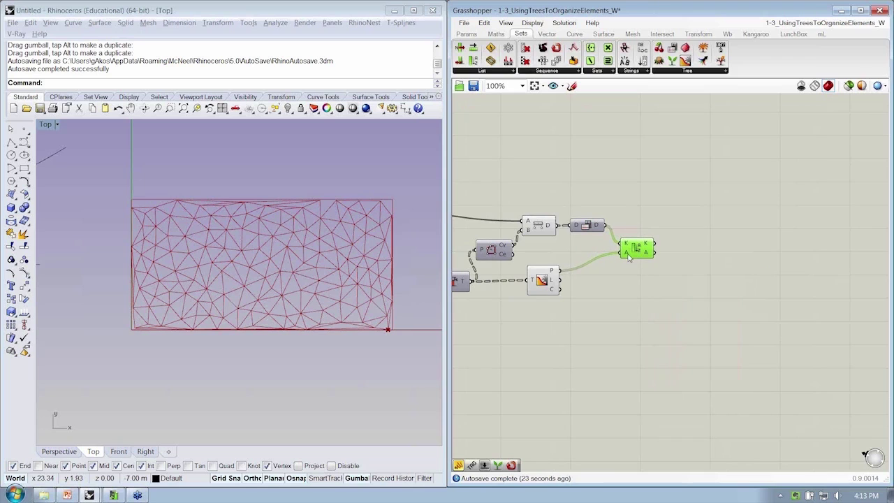
{"action": "left_click", "coordinate": [539, 282]}
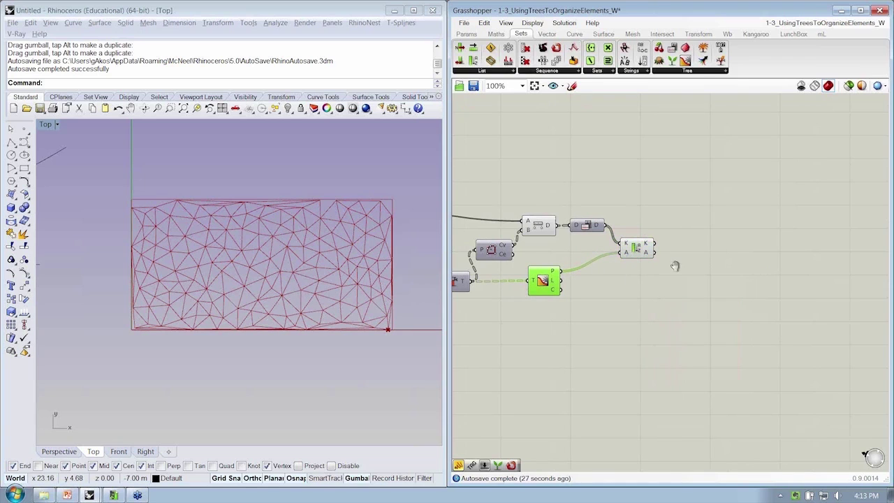
{"action": "right_click_drag", "start_coordinate": [675, 266], "coordinate": [619, 271]}
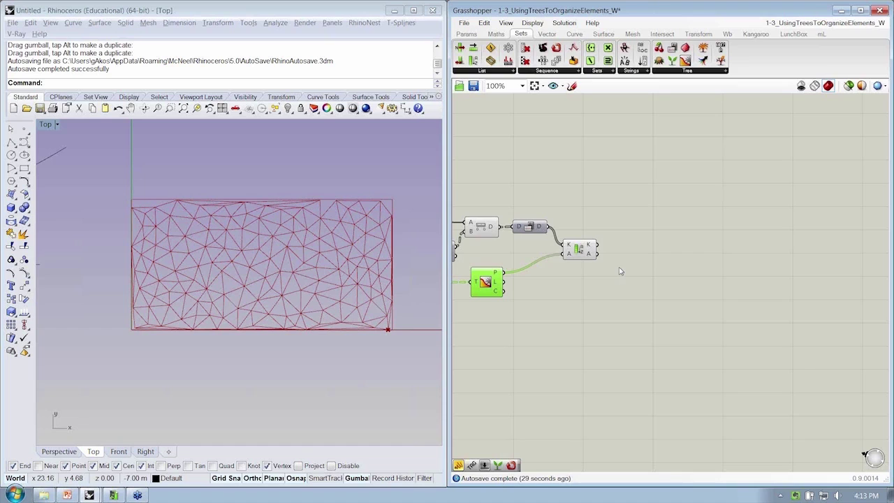
Step: Add a Decompose Path component beside Sort List and connect Sort List's sorted values output A to its branch input B
{"action": "scroll", "coordinate": [619, 271], "scroll_direction": "up", "scroll_amount": 2}
{"action": "mouse_move", "coordinate": [584, 246]}
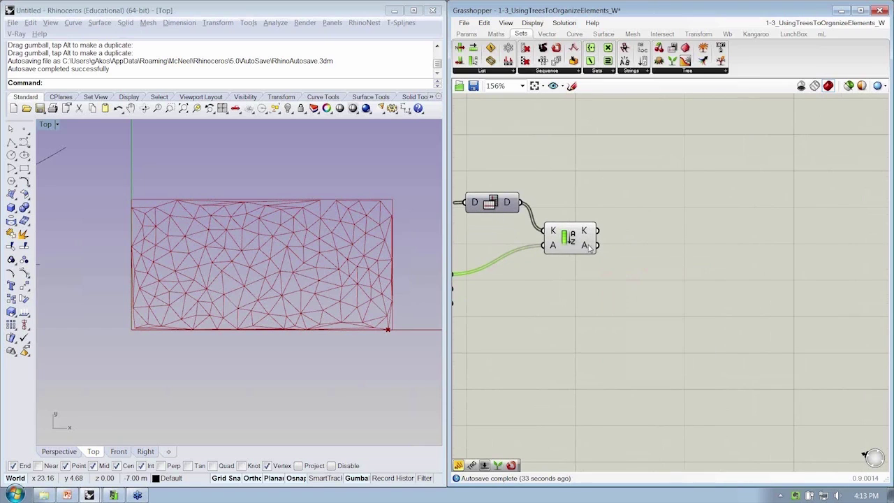
{"action": "right_click_drag", "start_coordinate": [662, 254], "coordinate": [630, 253]}
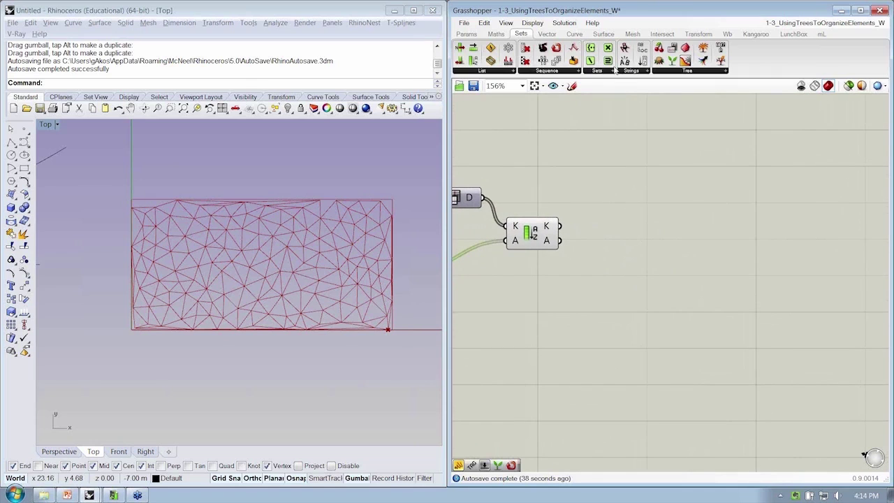
{"action": "left_click", "coordinate": [698, 72]}
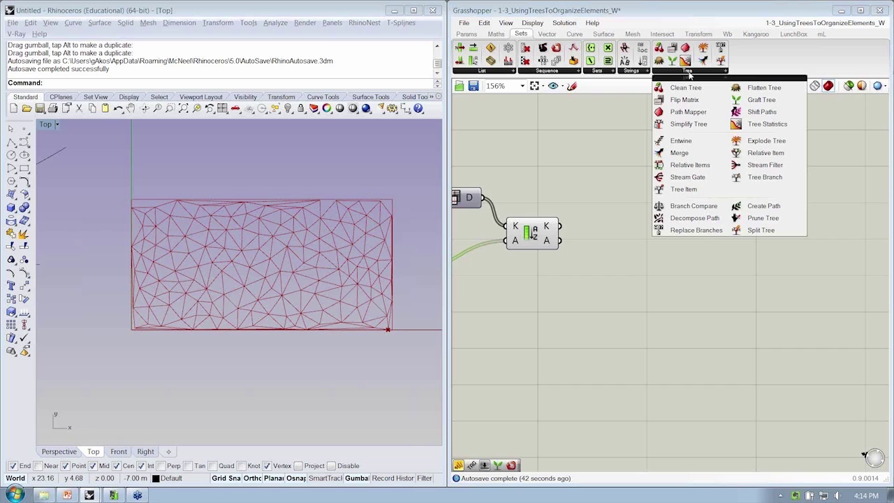
{"action": "left_click", "coordinate": [708, 221]}
{"action": "left_click", "coordinate": [618, 269]}
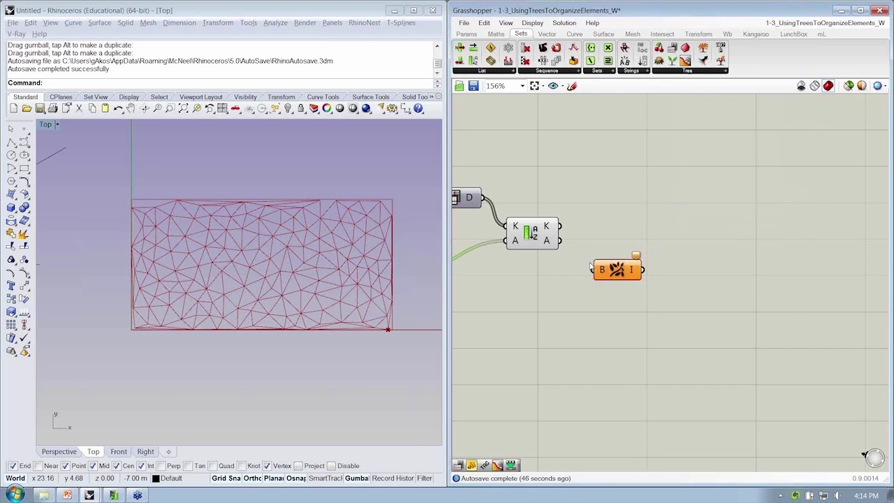
{"action": "left_click_drag", "start_coordinate": [561, 240], "coordinate": [593, 269]}
Step: Place a panel, wire Decompose Path's indices output I to it, and enlarge it
{"action": "left_click", "coordinate": [467, 33]}
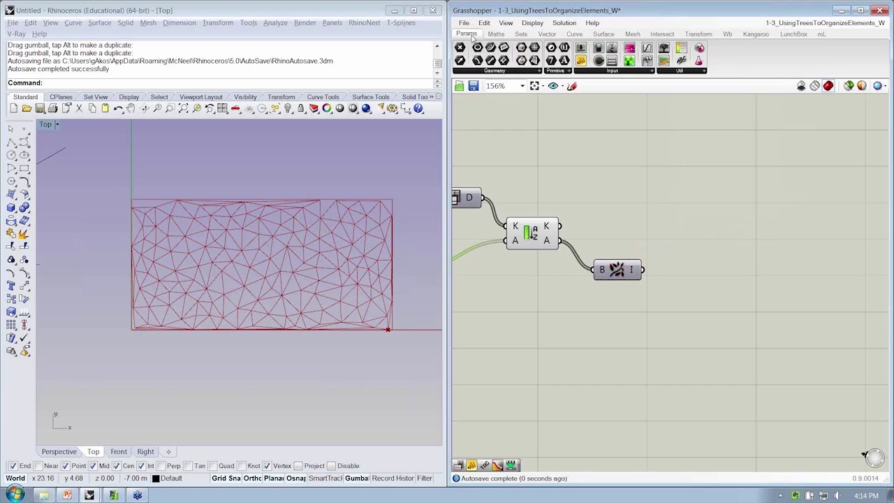
{"action": "left_click", "coordinate": [736, 292]}
{"action": "left_click_drag", "start_coordinate": [643, 270], "coordinate": [714, 271]}
{"action": "left_click_drag", "start_coordinate": [796, 308], "coordinate": [828, 350]}
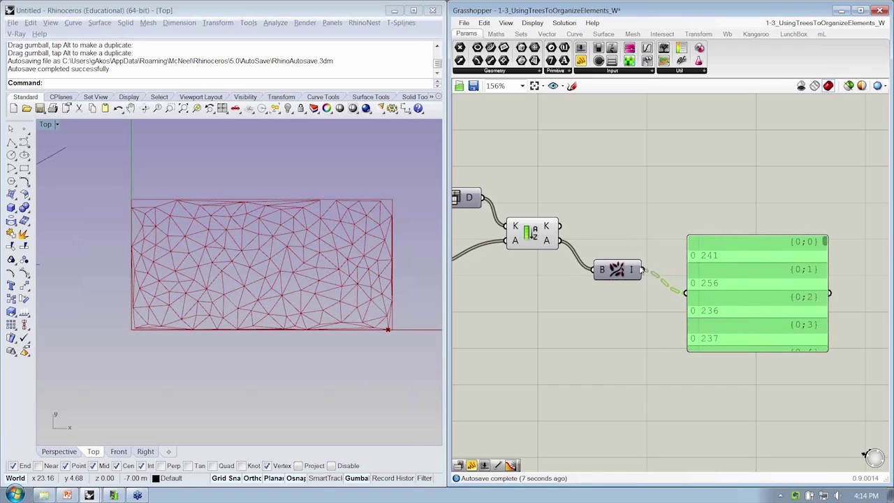
Step: Compare the sorted indices in the panel with the Simplify Tree branches they come from, and delete the panel
{"action": "scroll", "coordinate": [642, 270], "scroll_direction": "down", "scroll_amount": 2}
{"action": "right_click_drag", "start_coordinate": [510, 250], "coordinate": [608, 245]}
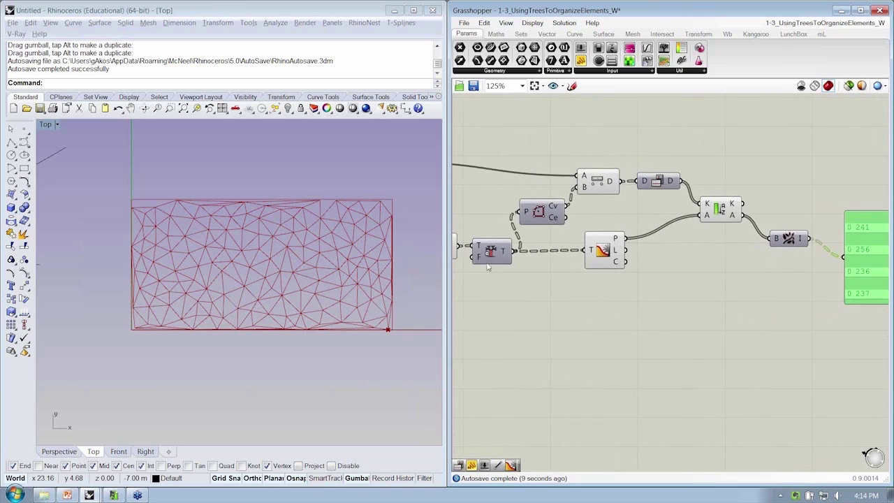
{"action": "left_click", "coordinate": [487, 252]}
{"action": "mouse_move", "coordinate": [640, 277]}
{"action": "right_mouse_down"}
{"action": "mouse_move", "coordinate": [577, 271]}
{"action": "mouse_move", "coordinate": [641, 267]}
{"action": "right_mouse_up"}
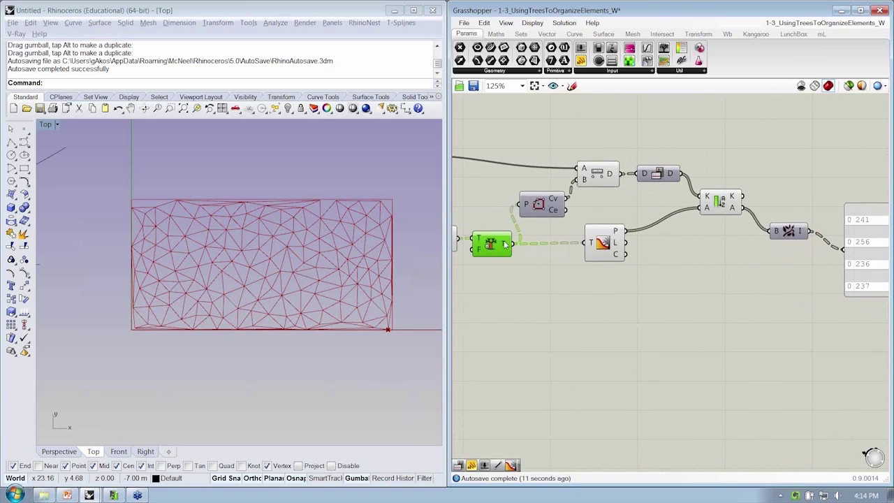
{"action": "mouse_move", "coordinate": [504, 243]}
{"action": "right_click_drag", "start_coordinate": [803, 255], "coordinate": [668, 255]}
{"action": "left_click", "coordinate": [760, 241]}
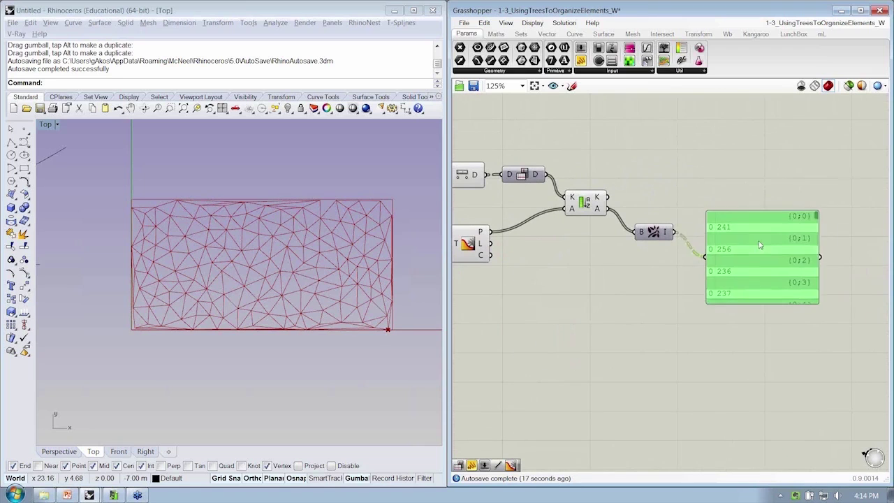
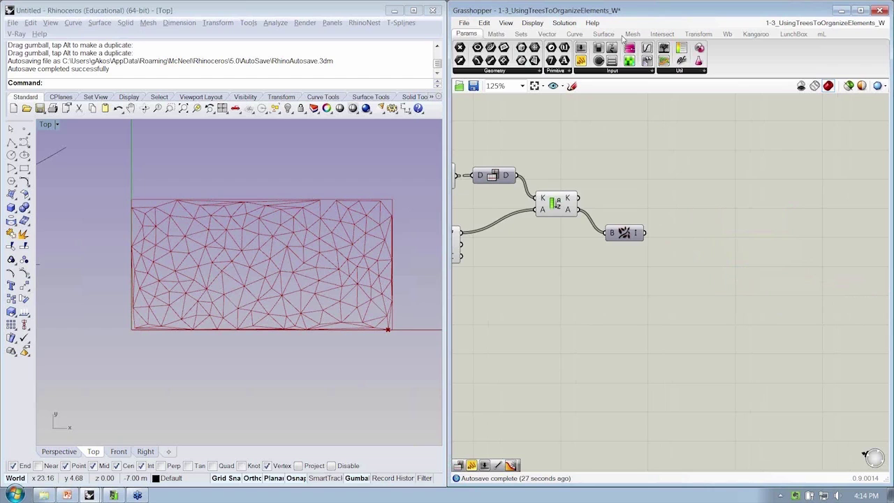
Step: Add a Replace Branches component after Decompose Path and shift Decompose Path slightly away from it
{"action": "left_click", "coordinate": [530, 36]}
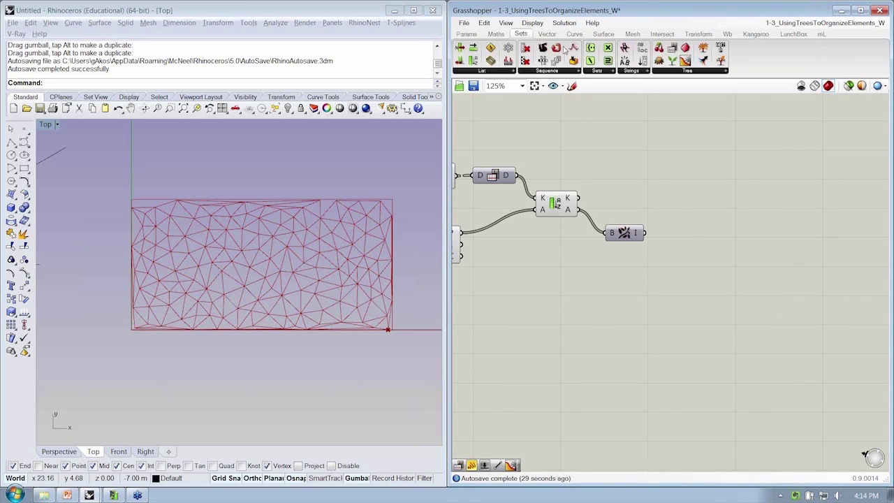
{"action": "left_click", "coordinate": [667, 73]}
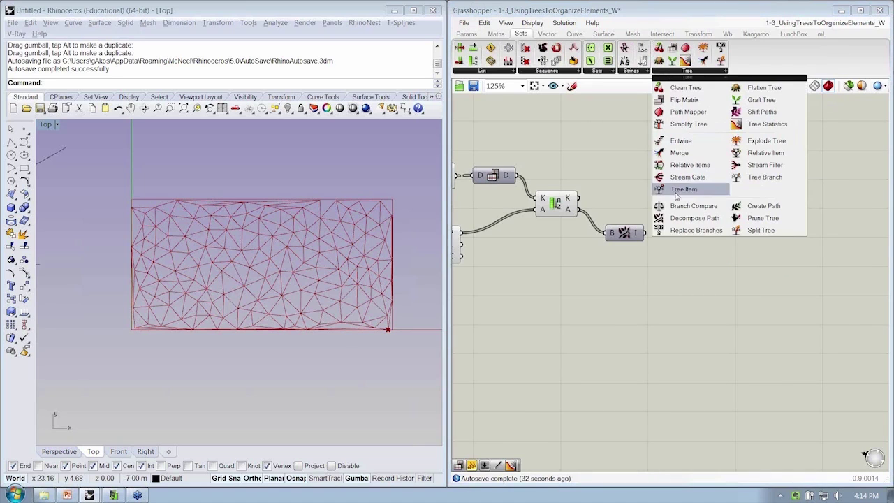
{"action": "left_click", "coordinate": [688, 234]}
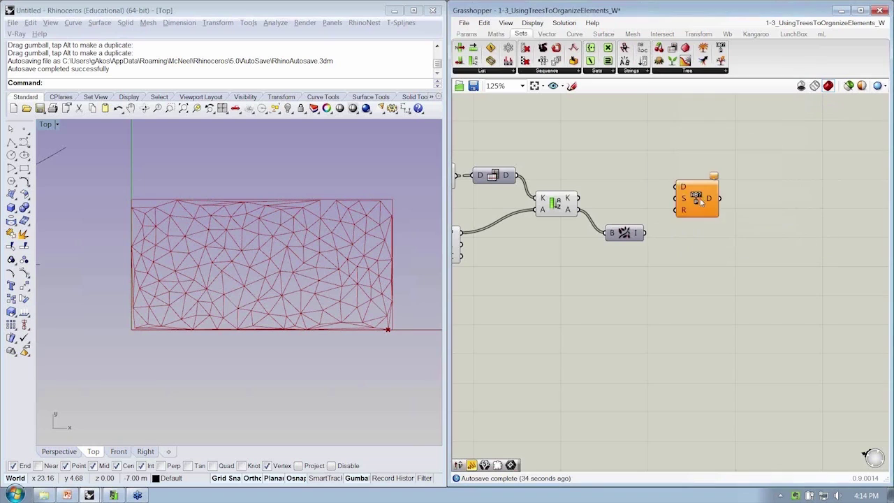
{"action": "left_click", "coordinate": [697, 201]}
{"action": "mouse_move", "coordinate": [699, 202]}
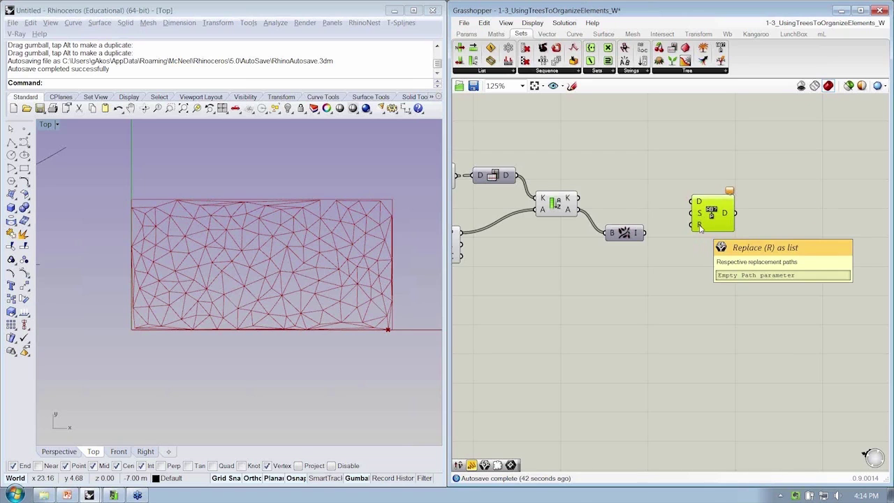
{"action": "scroll", "coordinate": [700, 227], "scroll_direction": "up", "scroll_amount": 4}
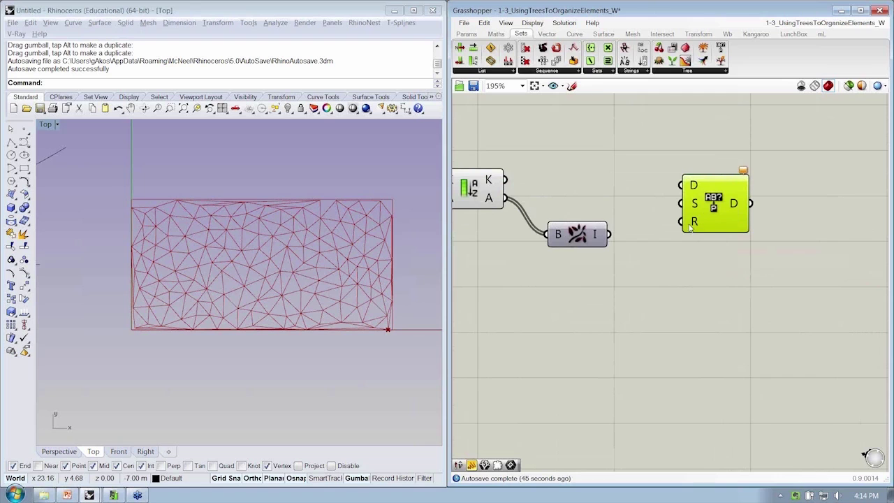
{"action": "left_click_drag", "start_coordinate": [594, 241], "coordinate": [577, 245]}
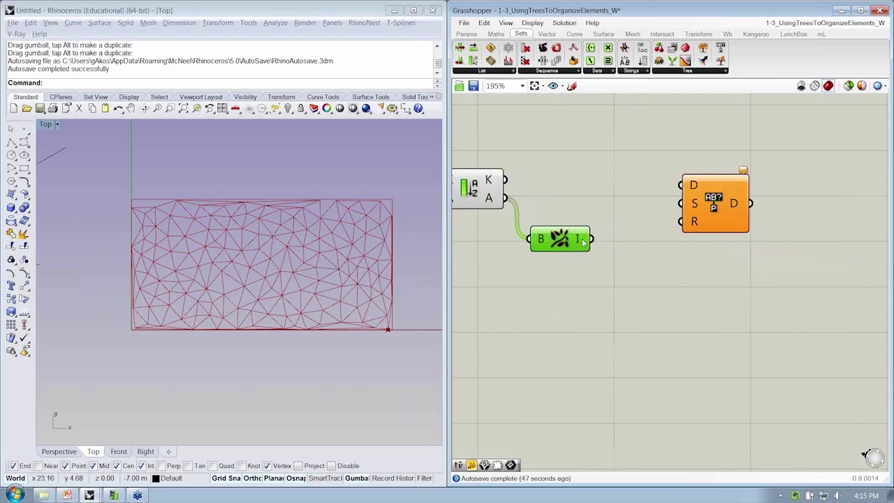
Step: Move Replace Branches below the sorting components and connect the Simplify Tree output T to its data input D
{"action": "scroll", "coordinate": [676, 231], "scroll_direction": "down", "scroll_amount": 3}
{"action": "right_click_drag", "start_coordinate": [693, 217], "coordinate": [716, 216]}
{"action": "left_click_drag", "start_coordinate": [727, 208], "coordinate": [733, 265]}
{"action": "right_click_drag", "start_coordinate": [705, 258], "coordinate": [776, 239]}
{"action": "scroll", "coordinate": [766, 239], "scroll_direction": "down", "scroll_amount": 2}
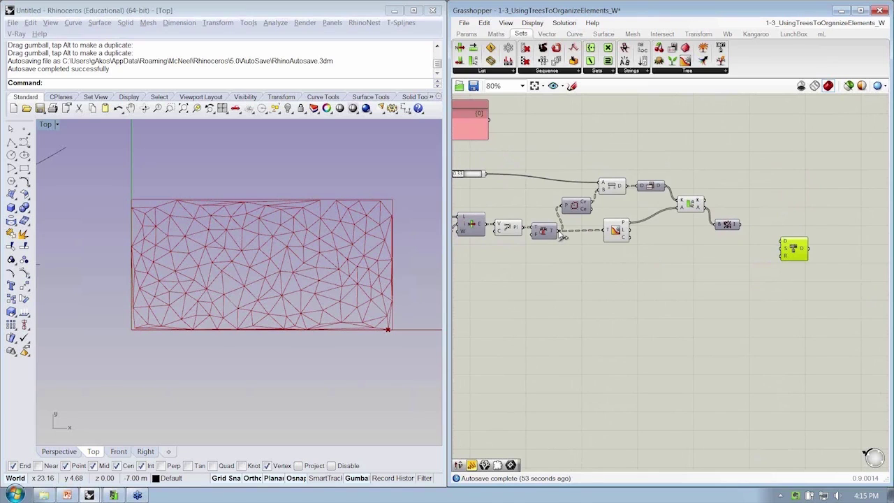
{"action": "left_click_drag", "start_coordinate": [557, 231], "coordinate": [773, 282]}
{"action": "mouse_move", "coordinate": [767, 279]}
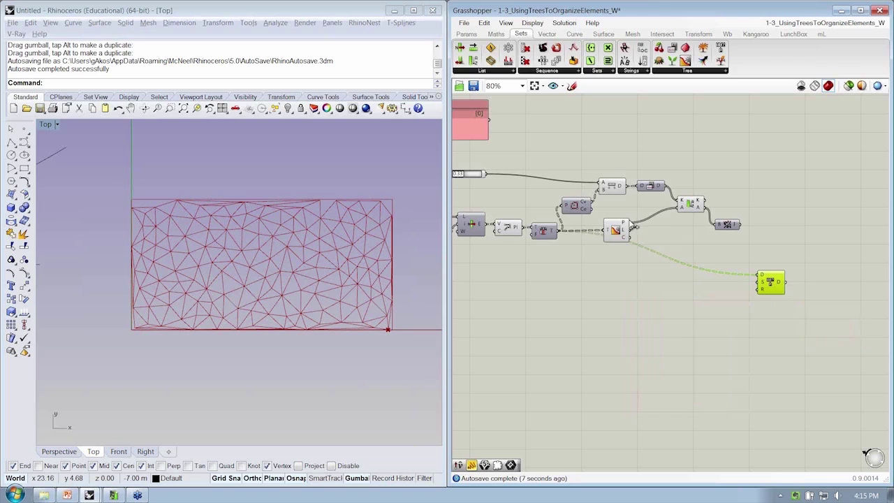
Step: Connect Tree Statistics' paths output P to Replace Branches' search input S, and arrange the component just beneath Decompose Path
{"action": "left_click_drag", "start_coordinate": [631, 222], "coordinate": [759, 282]}
{"action": "scroll", "coordinate": [674, 241], "scroll_direction": "up", "scroll_amount": 2}
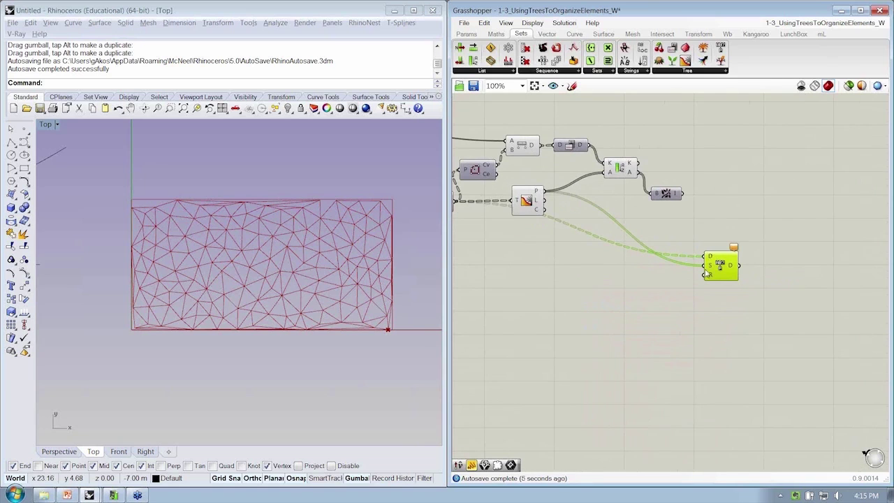
{"action": "mouse_move", "coordinate": [710, 269]}
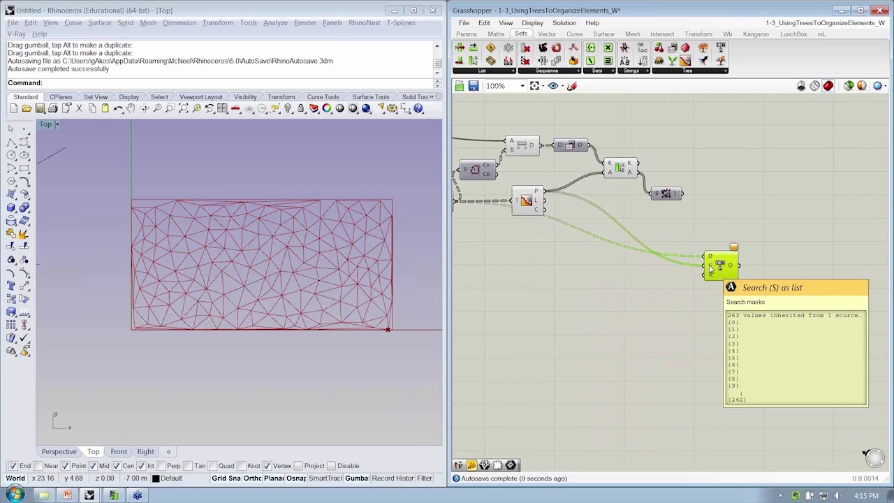
{"action": "left_click_drag", "start_coordinate": [710, 270], "coordinate": [675, 260]}
{"action": "left_click_drag", "start_coordinate": [666, 194], "coordinate": [679, 179]}
{"action": "left_click_drag", "start_coordinate": [681, 241], "coordinate": [680, 218]}
Step: Connect Sort List's values output A to Replace Branches' replacement input R and check its output tree D
{"action": "mouse_move", "coordinate": [631, 174]}
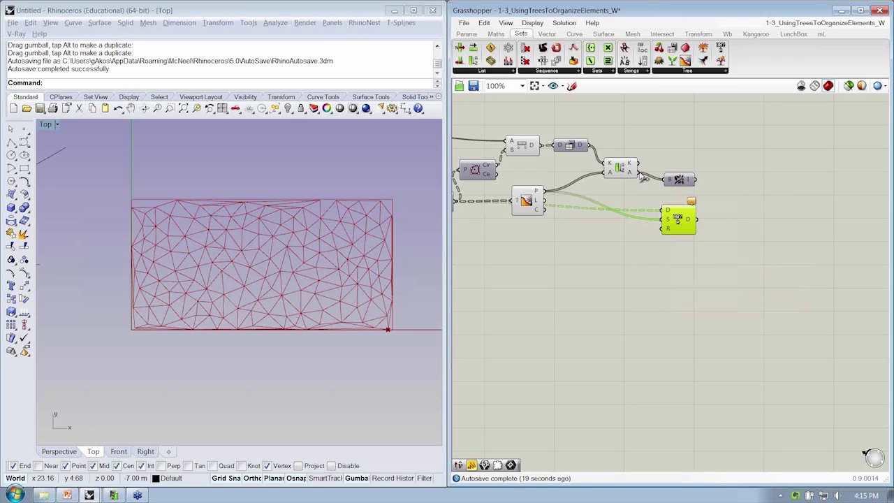
{"action": "left_click_drag", "start_coordinate": [632, 174], "coordinate": [663, 229]}
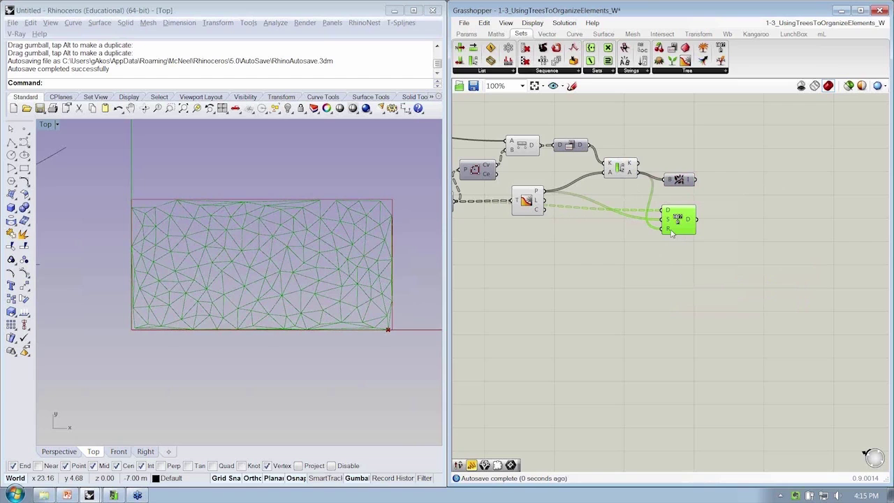
{"action": "mouse_move", "coordinate": [689, 221]}
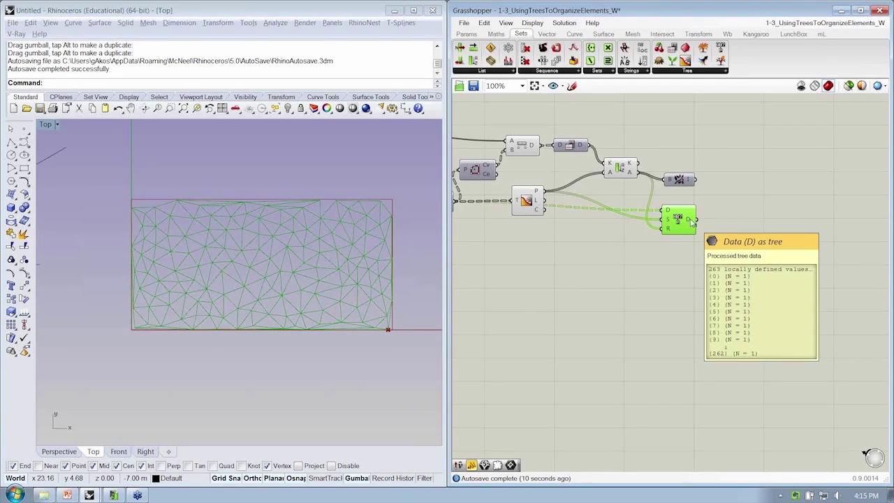
Step: Add a Polygon Center component and connect Replace Branches' output D to its polyline input P
{"action": "right_click_drag", "start_coordinate": [541, 213], "coordinate": [564, 212]}
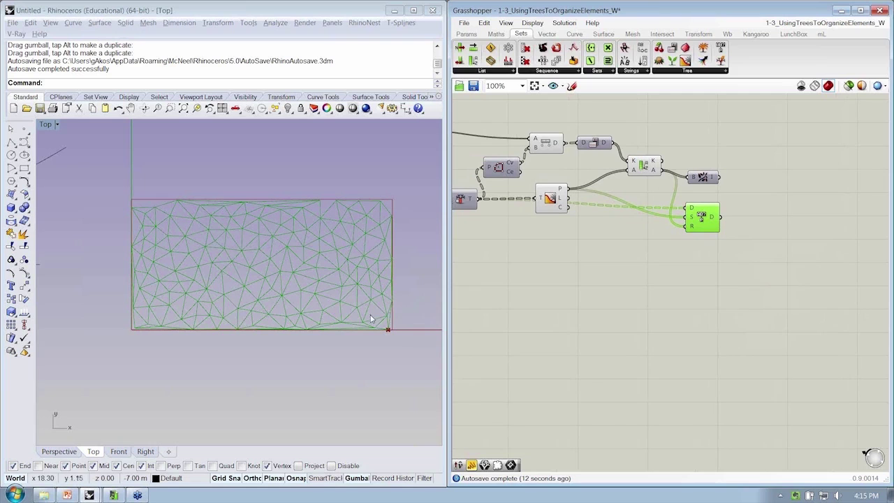
{"action": "scroll", "coordinate": [577, 229], "scroll_direction": "down", "scroll_amount": 3}
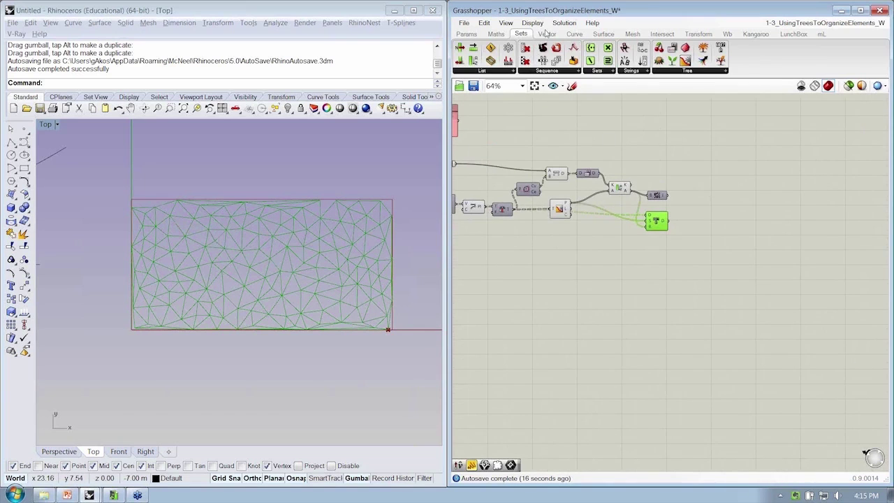
{"action": "left_click", "coordinate": [546, 34]}
{"action": "left_click", "coordinate": [574, 34]}
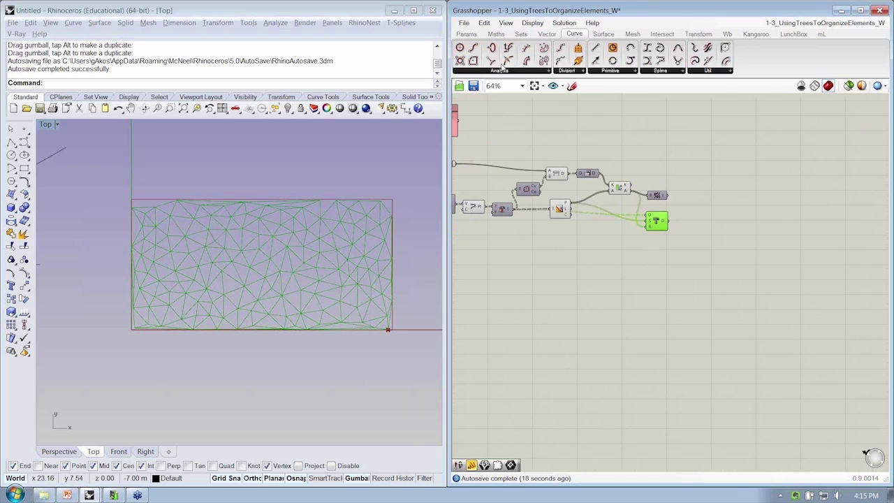
{"action": "left_click_drag", "start_coordinate": [473, 62], "coordinate": [685, 252]}
{"action": "right_click", "coordinate": [682, 251]}
{"action": "left_click", "coordinate": [668, 241]}
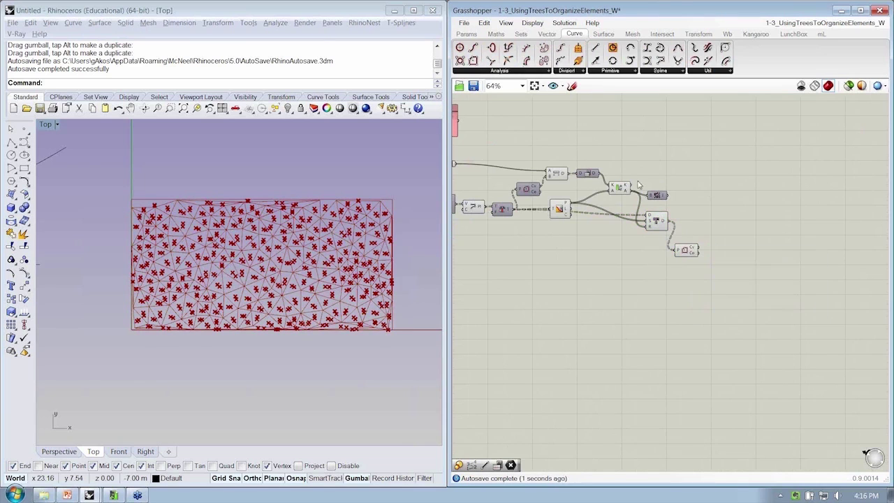
Step: Add a Point List component, connect Polygon Center's output Ce to its input P, and turn off Polygon Center's preview
{"action": "left_click", "coordinate": [549, 34]}
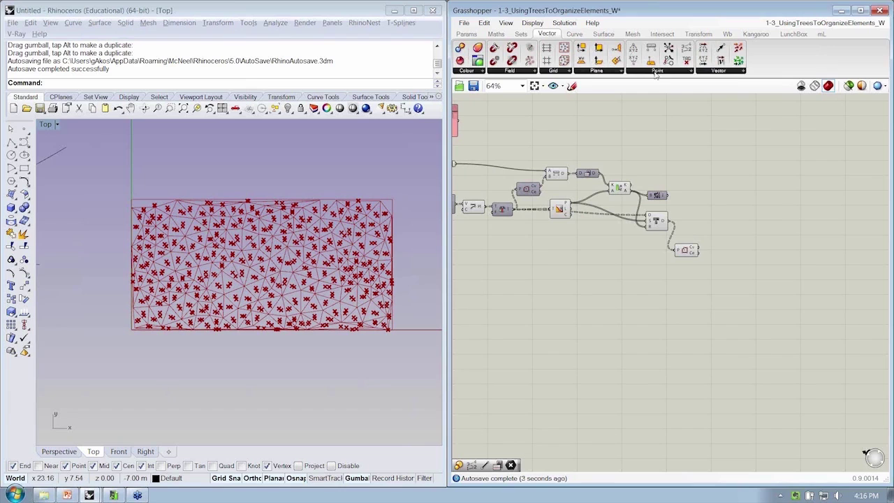
{"action": "left_click", "coordinate": [657, 72]}
{"action": "left_click_drag", "start_coordinate": [719, 223], "coordinate": [698, 253]}
{"action": "left_click", "coordinate": [688, 249]}
{"action": "right_click_drag", "start_coordinate": [710, 232], "coordinate": [719, 234]}
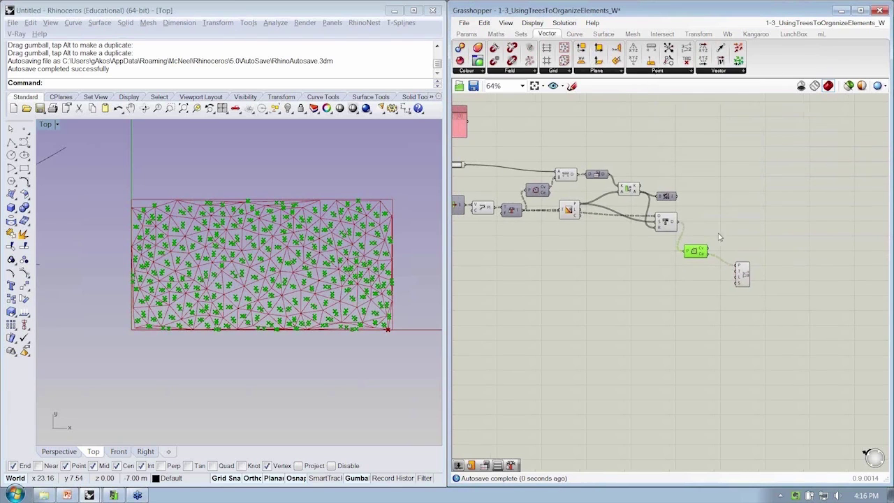
{"action": "right_click", "coordinate": [720, 238]}
{"action": "left_click", "coordinate": [751, 244]}
Step: Align Point List with Polygon Center, flatten its points input P, and inspect the cell numbering in the Top viewport
{"action": "scroll", "coordinate": [744, 246], "scroll_direction": "up", "scroll_amount": 3}
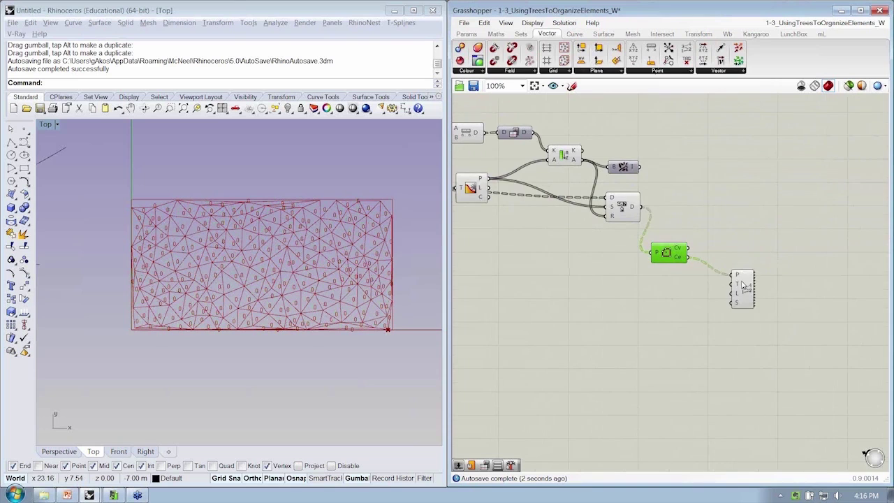
{"action": "left_click_drag", "start_coordinate": [745, 285], "coordinate": [733, 271]}
{"action": "right_click", "coordinate": [724, 260]}
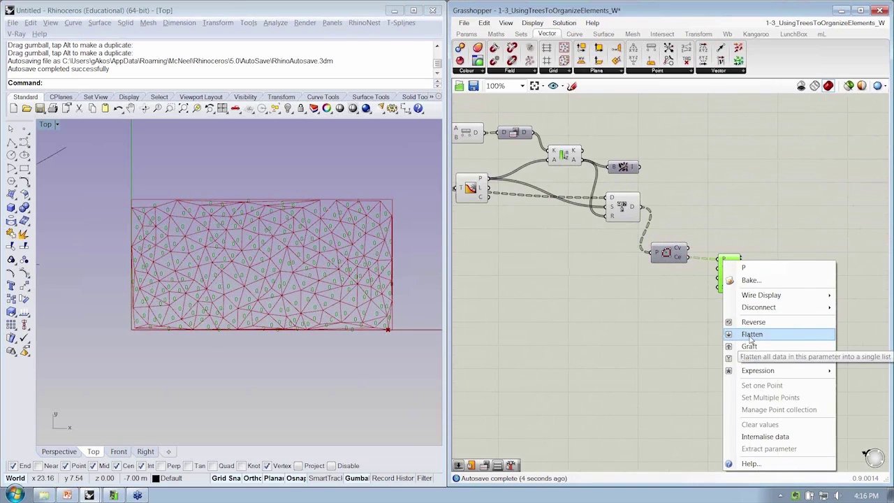
{"action": "left_click", "coordinate": [751, 337]}
{"action": "right_click_drag", "start_coordinate": [367, 226], "coordinate": [383, 224]}
{"action": "left_click", "coordinate": [499, 314]}
{"action": "right_click_drag", "start_coordinate": [366, 291], "coordinate": [352, 289]}
{"action": "scroll", "coordinate": [373, 244], "scroll_direction": "up", "scroll_amount": 2}
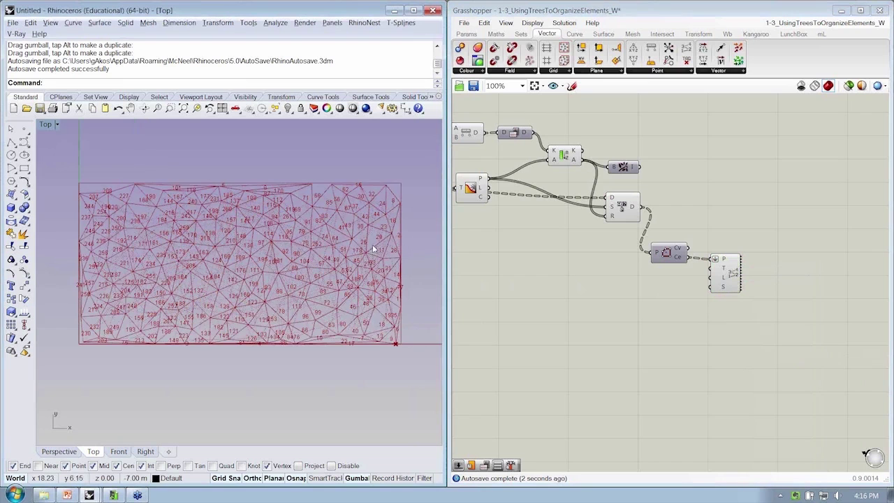
{"action": "right_click_drag", "start_coordinate": [256, 227], "coordinate": [278, 251]}
{"action": "scroll", "coordinate": [277, 251], "scroll_direction": "up", "scroll_amount": 2}
Step: Turn off the preview of Replace Branches and the components feeding it, back to the polyline component
{"action": "right_click", "coordinate": [623, 209]}
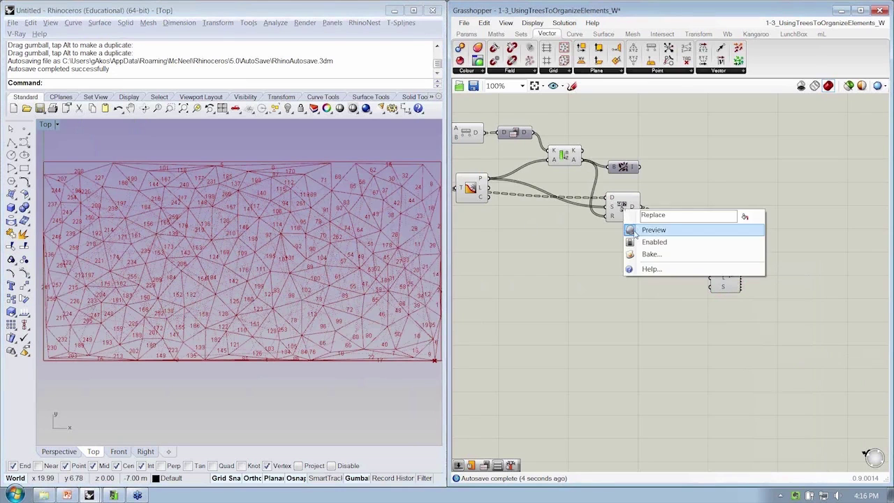
{"action": "left_click", "coordinate": [635, 231]}
{"action": "scroll", "coordinate": [547, 238], "scroll_direction": "down", "scroll_amount": 1}
{"action": "right_click_drag", "start_coordinate": [547, 238], "coordinate": [623, 228]}
{"action": "scroll", "coordinate": [624, 230], "scroll_direction": "down", "scroll_amount": 1}
{"action": "left_click_drag", "start_coordinate": [675, 242], "coordinate": [492, 144]}
{"action": "middle_click", "coordinate": [498, 127]}
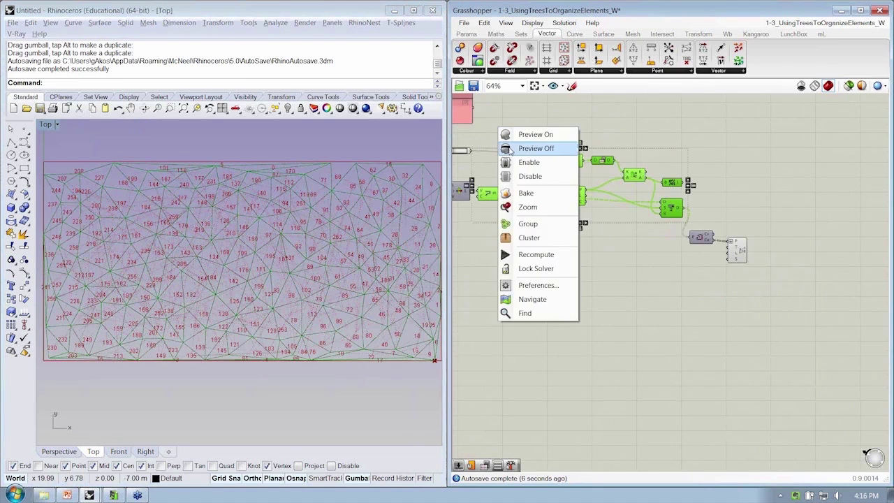
{"action": "left_click", "coordinate": [534, 148]}
{"action": "left_click", "coordinate": [540, 303]}
{"action": "right_click_drag", "start_coordinate": [269, 245], "coordinate": [238, 235]}
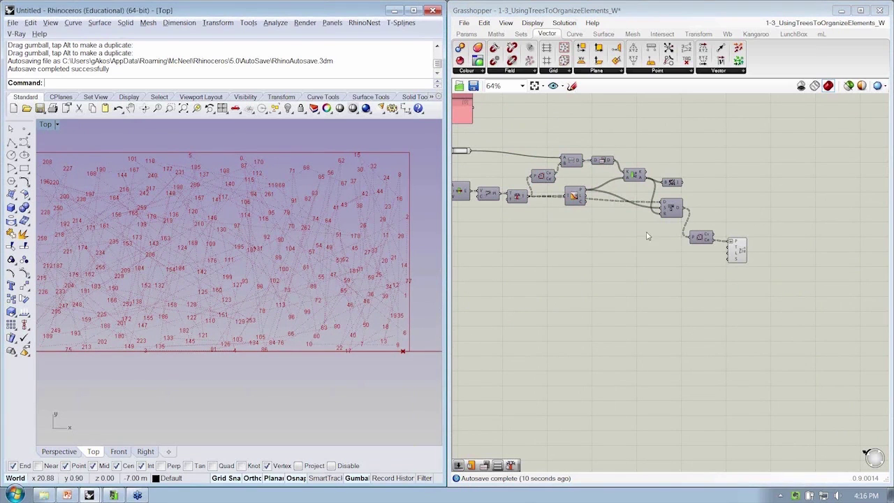
Step: Examine how the cell numbers are distributed across the triangulated rectangle in the Top viewport
{"action": "right_click_drag", "start_coordinate": [730, 253], "coordinate": [682, 253]}
{"action": "scroll", "coordinate": [405, 335], "scroll_direction": "up", "scroll_amount": 5}
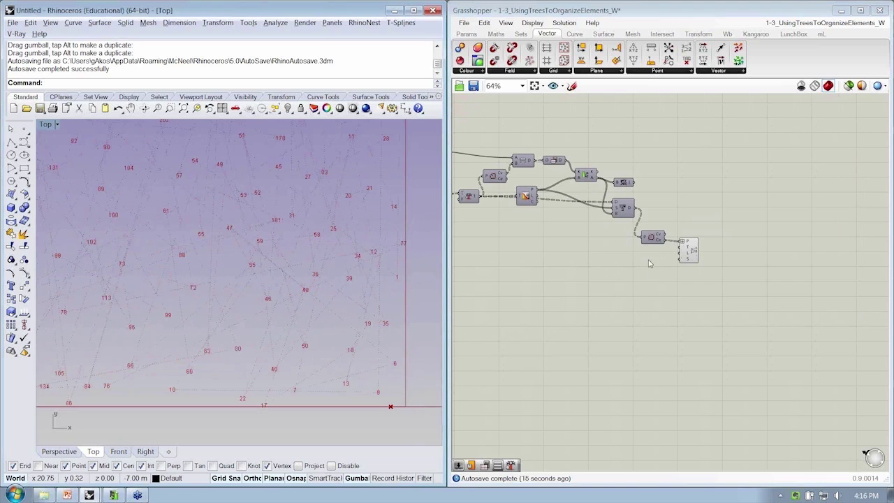
{"action": "right_click_drag", "start_coordinate": [391, 285], "coordinate": [355, 285]}
{"action": "scroll", "coordinate": [356, 287], "scroll_direction": "down", "scroll_amount": 12}
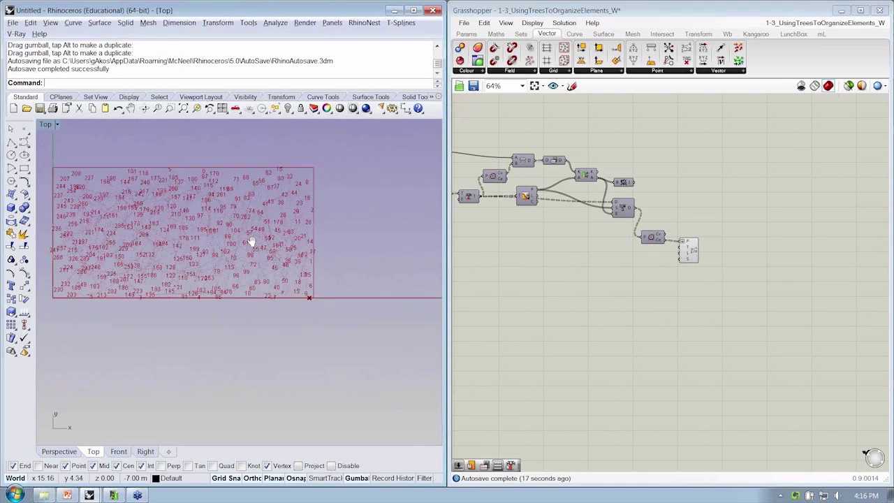
{"action": "right_click_drag", "start_coordinate": [250, 242], "coordinate": [293, 247]}
{"action": "scroll", "coordinate": [143, 224], "scroll_direction": "up", "scroll_amount": 1}
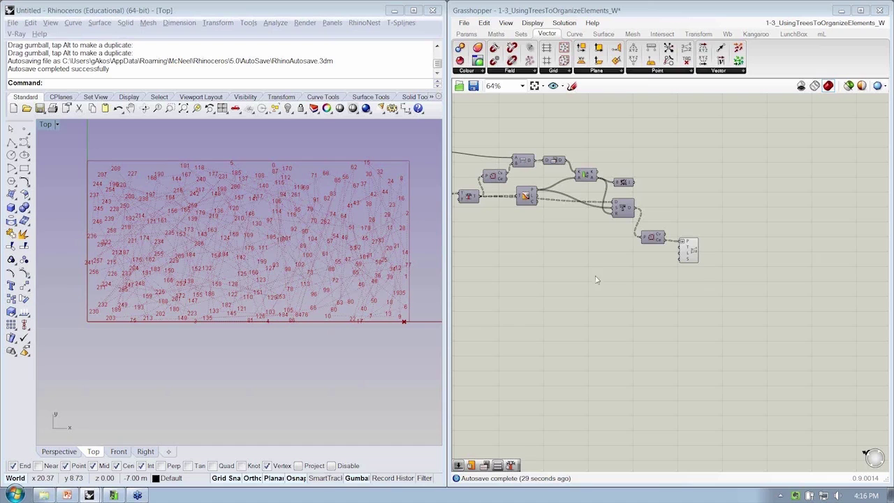
{"action": "mouse_move", "coordinate": [594, 181]}
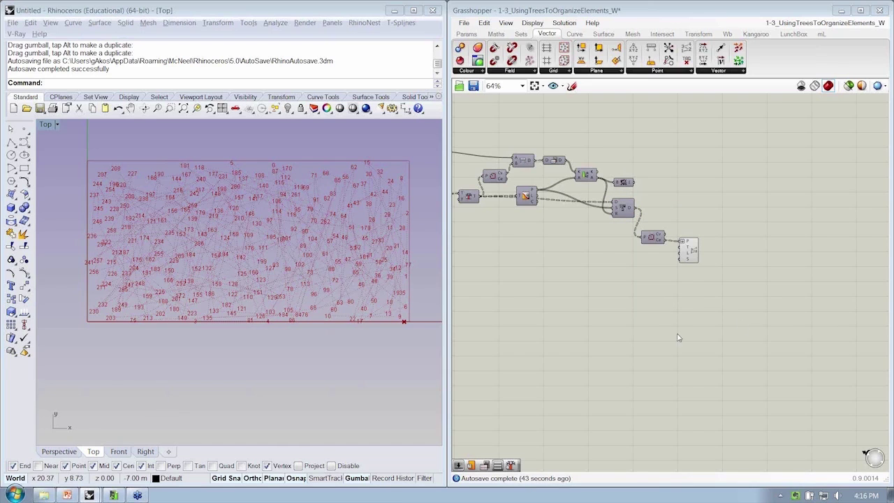
Step: Disconnect all wires feeding Replace Branches: R from Sort List's output A, and S and D from the upstream tree components
{"action": "scroll", "coordinate": [637, 200], "scroll_direction": "up", "scroll_amount": 3}
{"action": "right_click_drag", "start_coordinate": [641, 202], "coordinate": [674, 231]}
{"action": "left_click", "coordinate": [655, 245]}
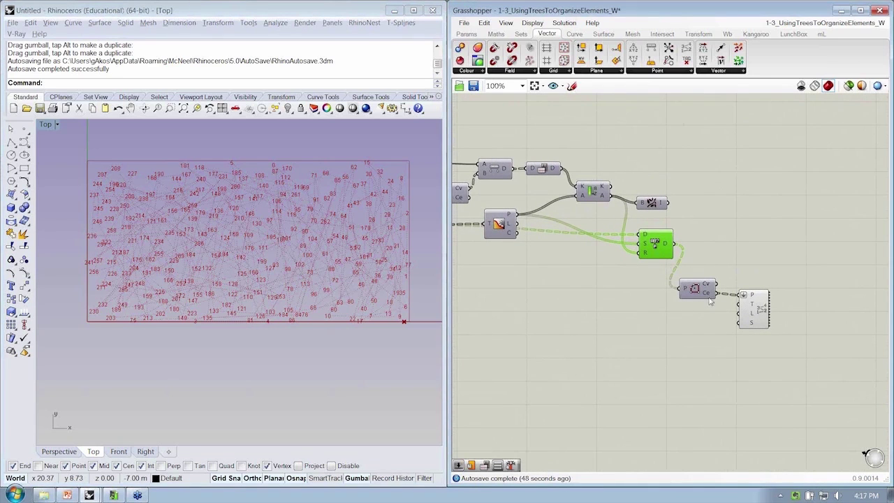
{"action": "left_click_drag", "start_coordinate": [639, 254], "coordinate": [610, 196], "text": "ctrl"}
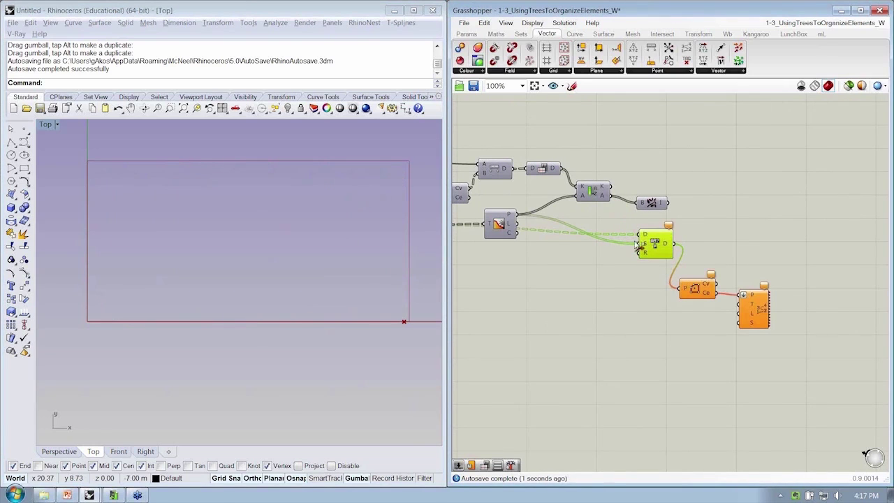
{"action": "left_click_drag", "start_coordinate": [640, 243], "coordinate": [521, 222], "text": "ctrl"}
{"action": "right_click_drag", "start_coordinate": [642, 236], "coordinate": [661, 240]}
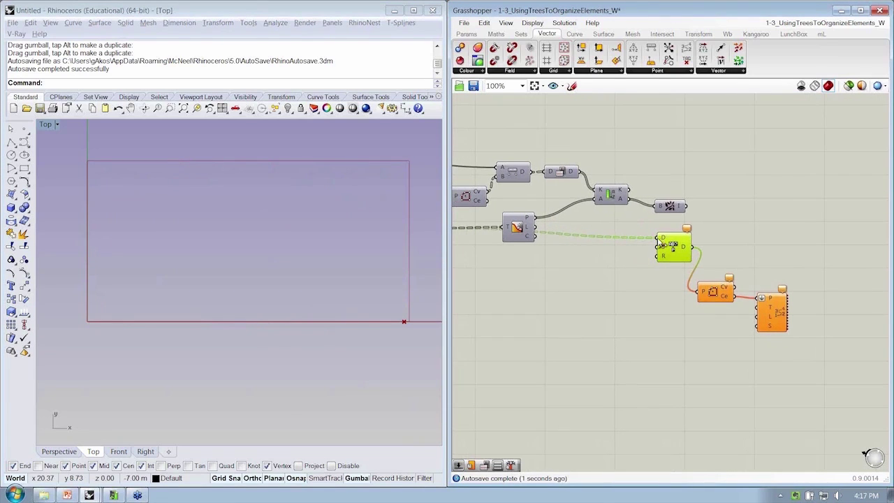
{"action": "left_click_drag", "start_coordinate": [657, 238], "coordinate": [479, 230], "text": "ctrl"}
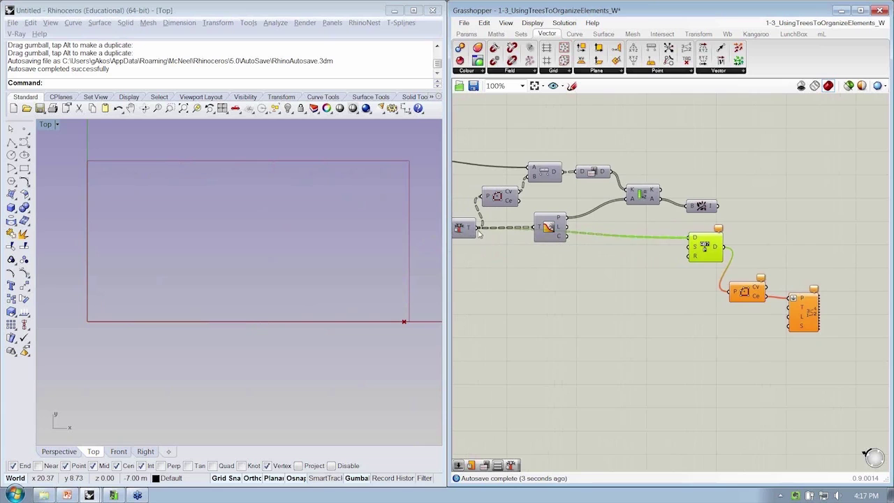
Step: Move Replace Branches, Polygon Center and Point List down the canvas, and lower the path component connected to Sort List's output A
{"action": "right_click_drag", "start_coordinate": [758, 301], "coordinate": [738, 327]}
{"action": "left_click_drag", "start_coordinate": [825, 382], "coordinate": [684, 266]}
{"action": "left_click_drag", "start_coordinate": [686, 272], "coordinate": [705, 320]}
{"action": "left_click_drag", "start_coordinate": [682, 229], "coordinate": [683, 232]}
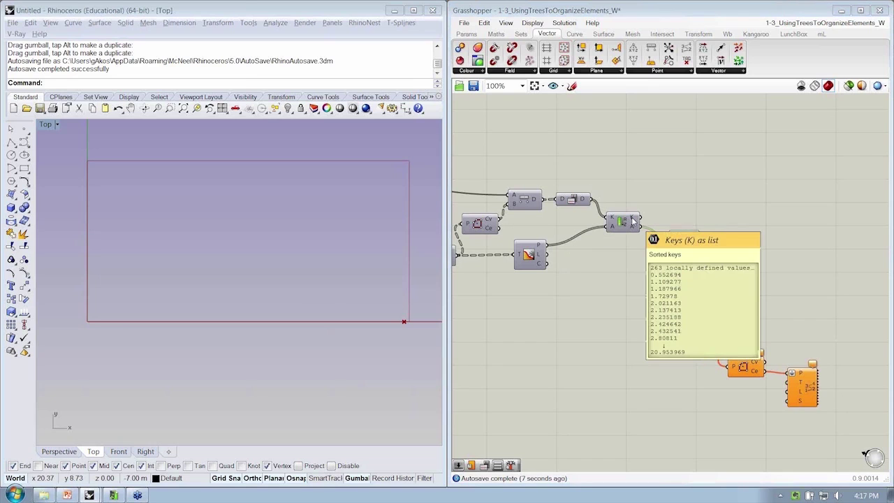
{"action": "mouse_move", "coordinate": [633, 223]}
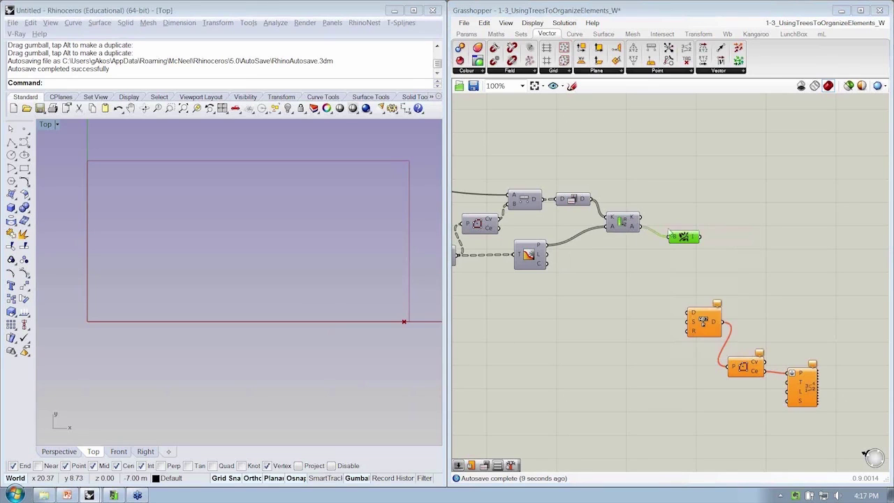
{"action": "right_click_drag", "start_coordinate": [692, 241], "coordinate": [634, 244]}
{"action": "left_click_drag", "start_coordinate": [635, 245], "coordinate": [634, 264]}
{"action": "right_click_drag", "start_coordinate": [681, 260], "coordinate": [661, 256]}
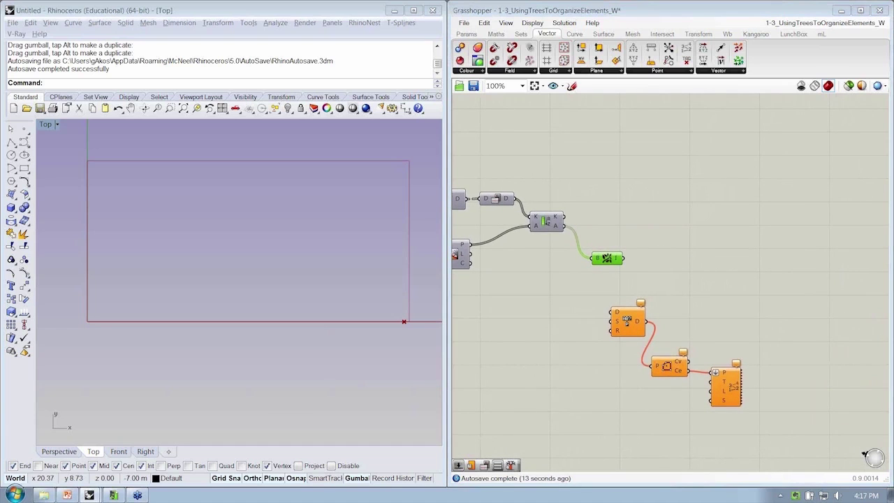
{"action": "mouse_move", "coordinate": [561, 221]}
Step: Move the Replace Branches chain farther from Sort List and lower the path component again to free up working space
{"action": "right_click_drag", "start_coordinate": [587, 239], "coordinate": [589, 247]}
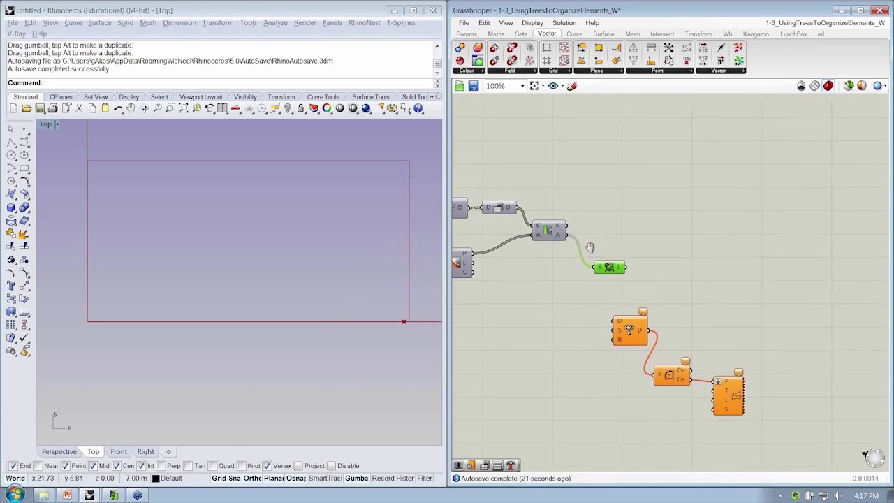
{"action": "scroll", "coordinate": [590, 247], "scroll_direction": "up", "scroll_amount": 3}
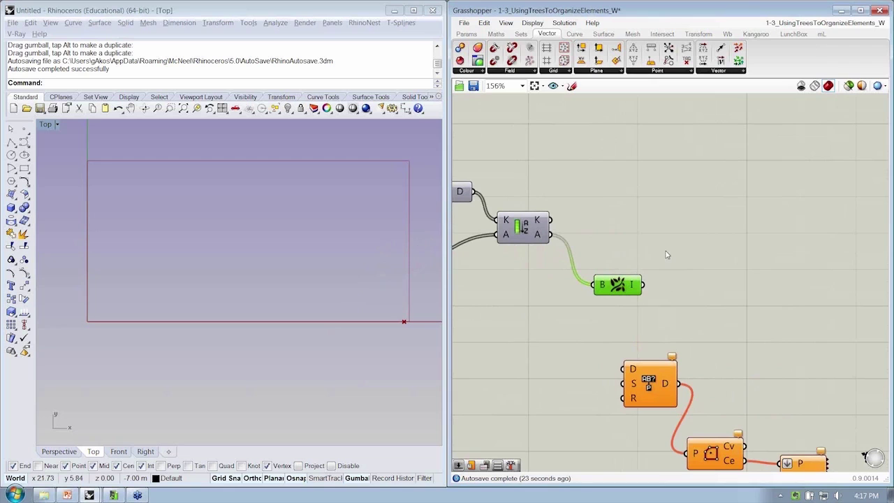
{"action": "scroll", "coordinate": [716, 340], "scroll_direction": "down", "scroll_amount": 1}
{"action": "right_click_drag", "start_coordinate": [717, 340], "coordinate": [672, 310]}
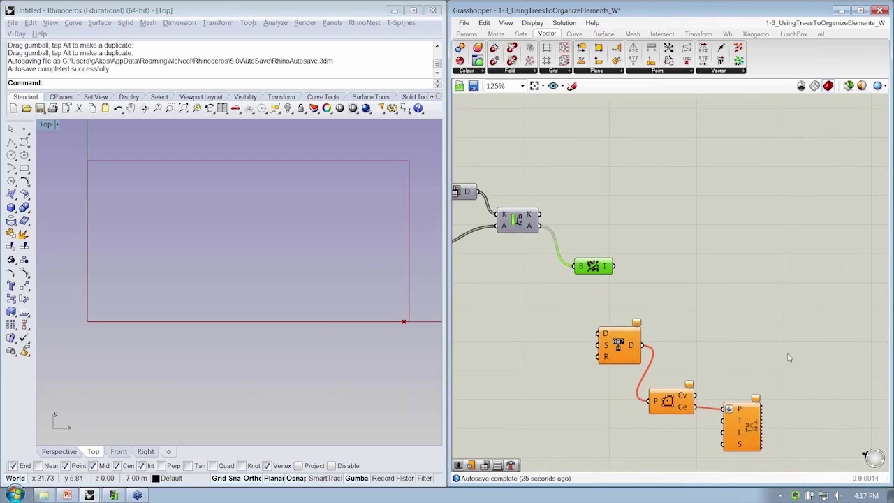
{"action": "left_click_drag", "start_coordinate": [791, 354], "coordinate": [624, 442]}
{"action": "left_click_drag", "start_coordinate": [624, 338], "coordinate": [767, 352]}
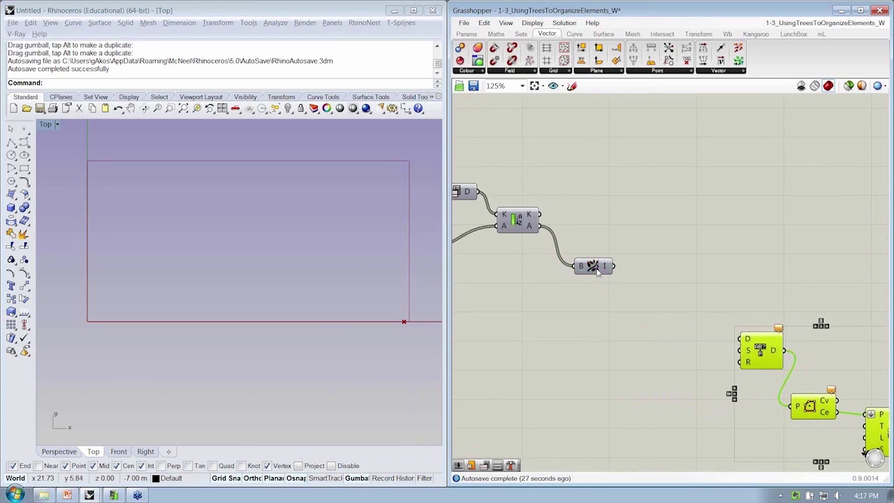
{"action": "left_click_drag", "start_coordinate": [596, 266], "coordinate": [598, 290]}
{"action": "left_click", "coordinate": [608, 233]}
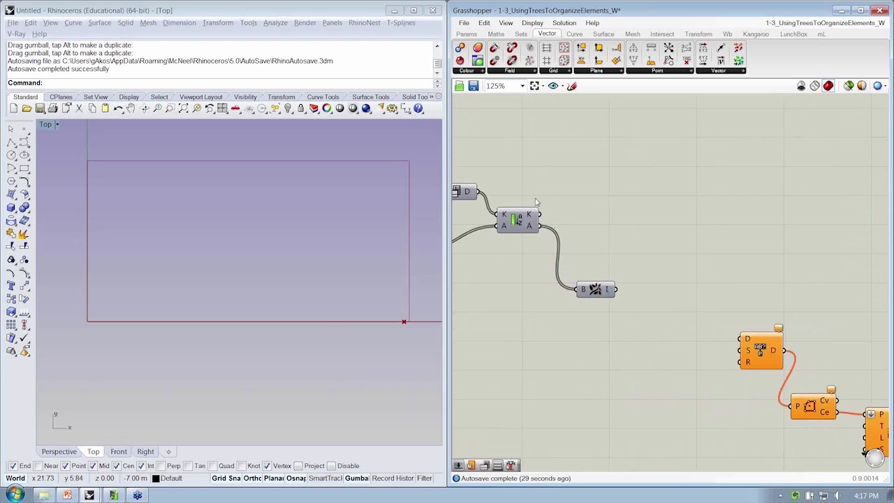
{"action": "left_click_drag", "start_coordinate": [555, 156], "coordinate": [671, 227]}
Step: Add a Panel, connect Sort List's sorted keys output K to it, and place it above Sort List
{"action": "mouse_move", "coordinate": [609, 303]}
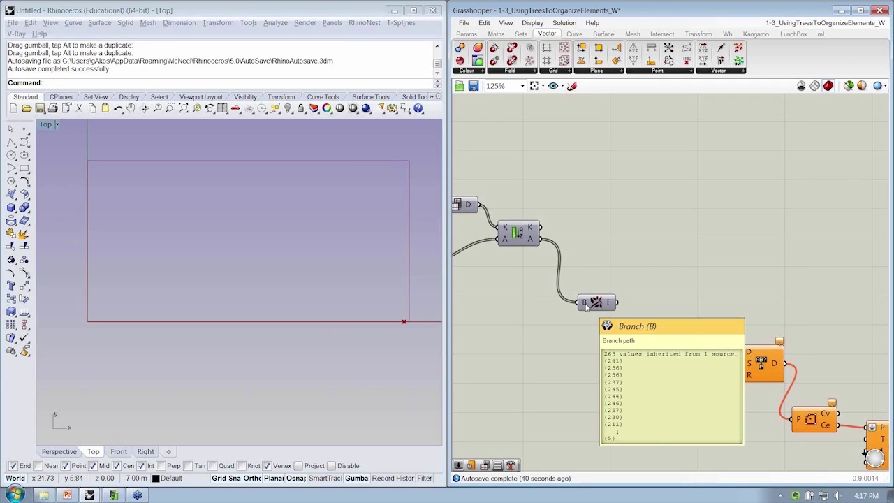
{"action": "mouse_move", "coordinate": [533, 227]}
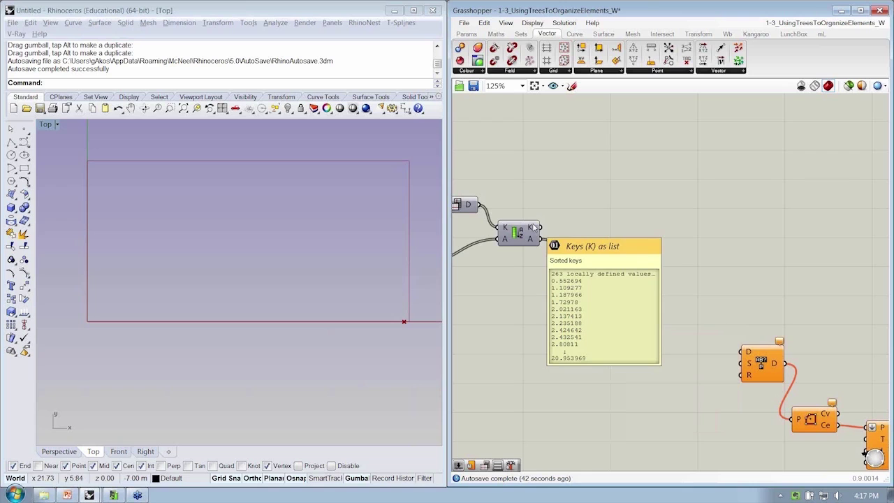
{"action": "right_click_drag", "start_coordinate": [548, 234], "coordinate": [555, 256]}
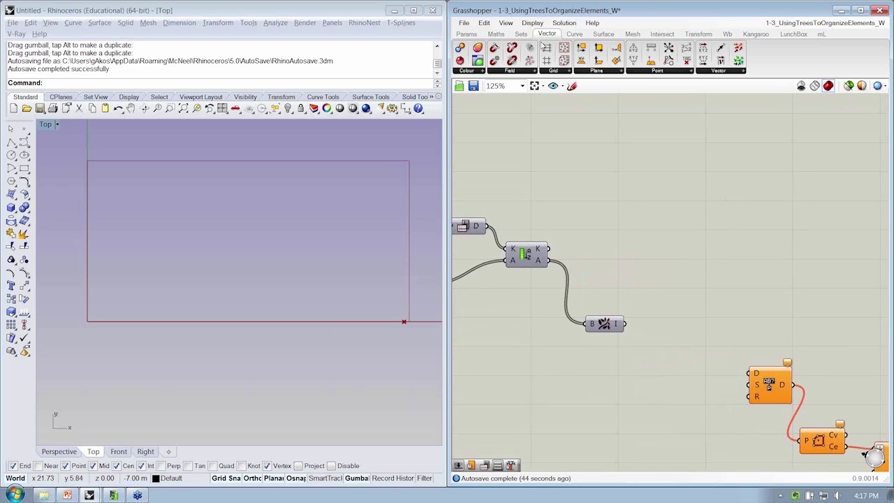
{"action": "left_click", "coordinate": [469, 34]}
{"action": "left_click_drag", "start_coordinate": [580, 60], "coordinate": [615, 144]}
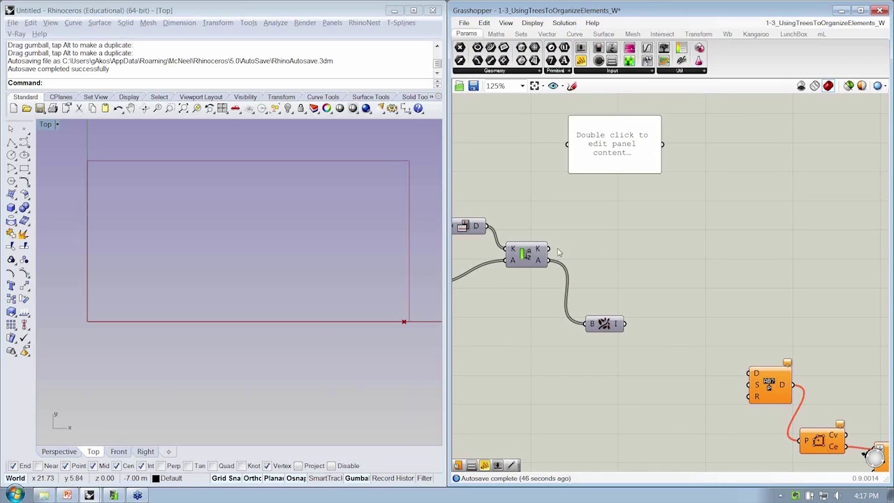
{"action": "left_click_drag", "start_coordinate": [552, 250], "coordinate": [568, 144]}
{"action": "left_click_drag", "start_coordinate": [661, 123], "coordinate": [704, 152]}
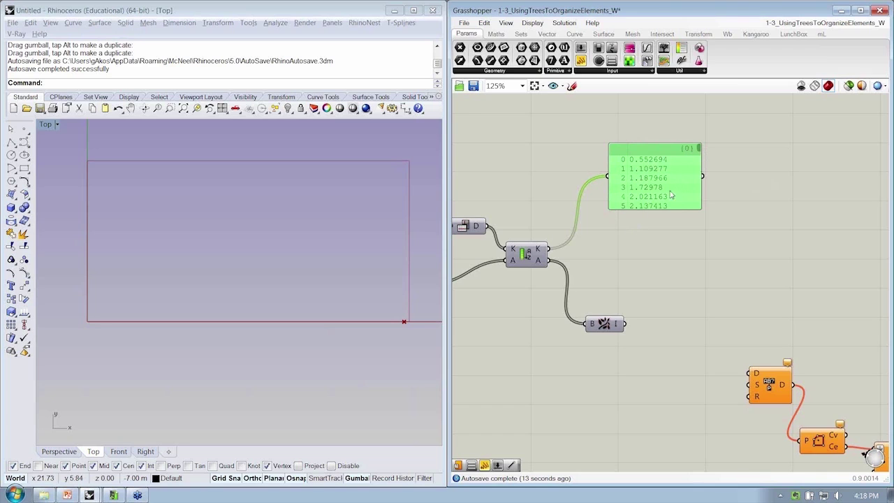
{"action": "left_click_drag", "start_coordinate": [659, 188], "coordinate": [644, 152]}
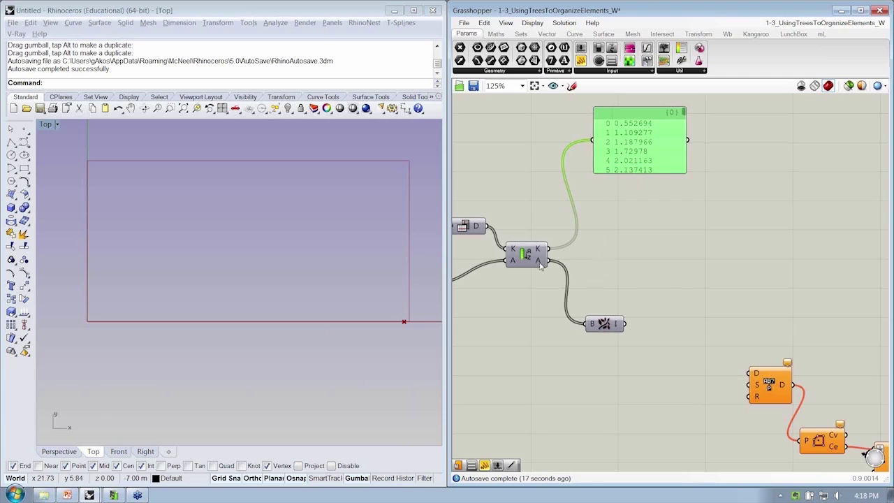
Step: Turn on the preview of the tree component that feeds Polygon Center and Tree Statistics to show the triangles
{"action": "right_click_drag", "start_coordinate": [540, 264], "coordinate": [690, 270]}
{"action": "right_click_drag", "start_coordinate": [559, 301], "coordinate": [649, 292]}
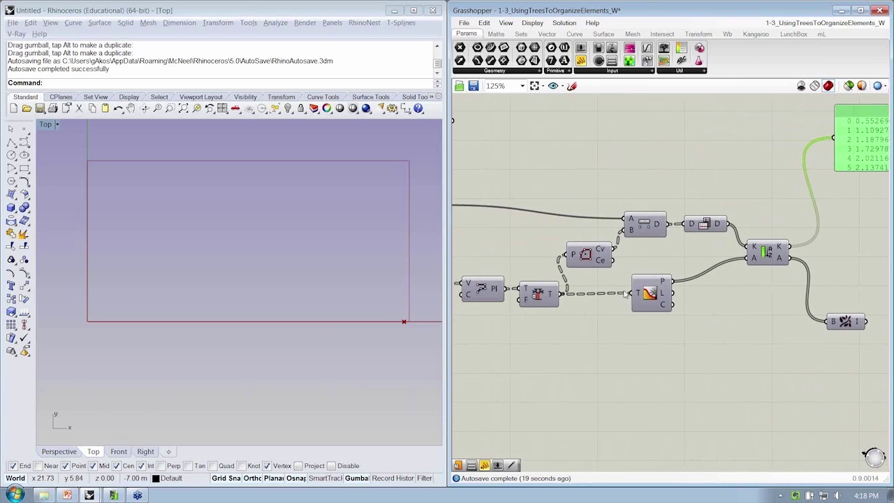
{"action": "right_click", "coordinate": [543, 296]}
{"action": "left_click", "coordinate": [567, 324]}
{"action": "right_click_drag", "start_coordinate": [775, 230], "coordinate": [629, 254]}
{"action": "right_click_drag", "start_coordinate": [721, 171], "coordinate": [698, 173]}
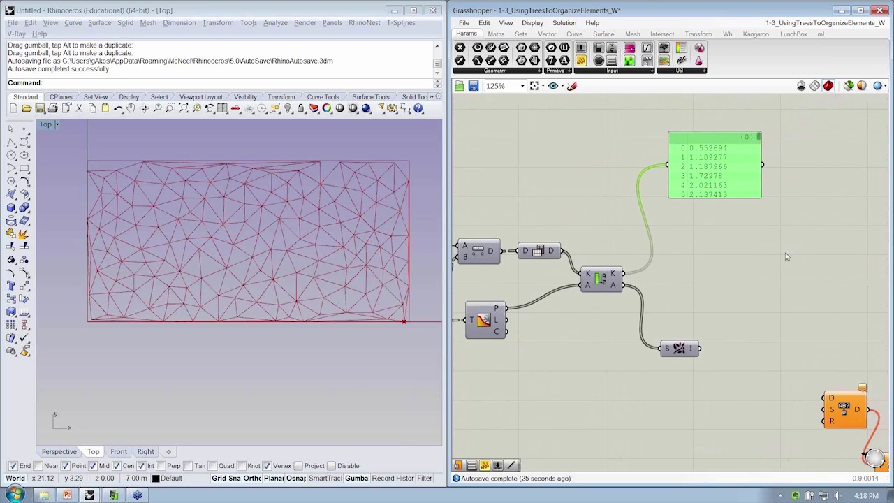
Step: Add a Remap Numbers component below the Panel and connect Sort List's keys output K to its value input V
{"action": "scroll", "coordinate": [680, 230], "scroll_direction": "up", "scroll_amount": 2}
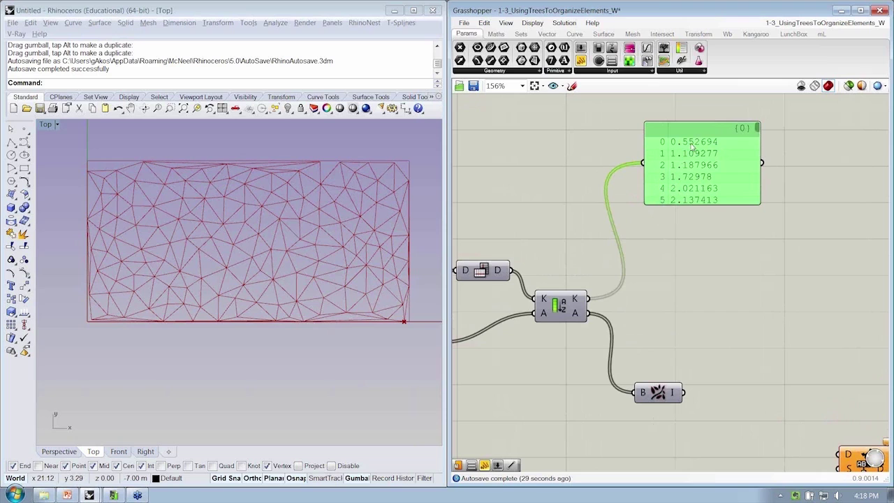
{"action": "left_click", "coordinate": [497, 34]}
{"action": "left_click", "coordinate": [478, 72]}
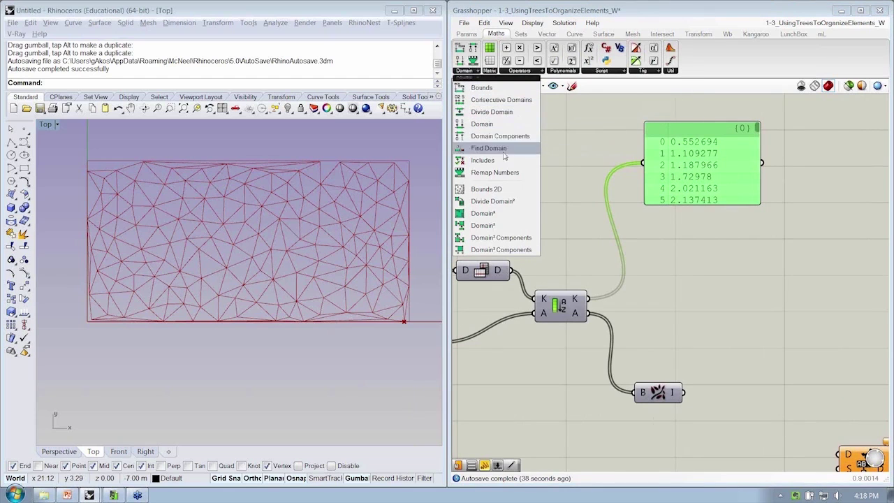
{"action": "left_click", "coordinate": [504, 177]}
{"action": "left_click", "coordinate": [681, 236]}
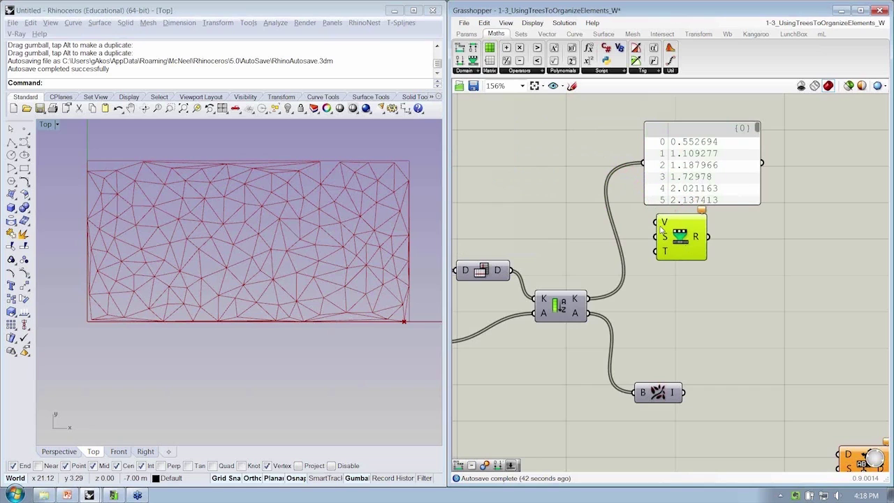
{"action": "left_click_drag", "start_coordinate": [682, 238], "coordinate": [684, 236]}
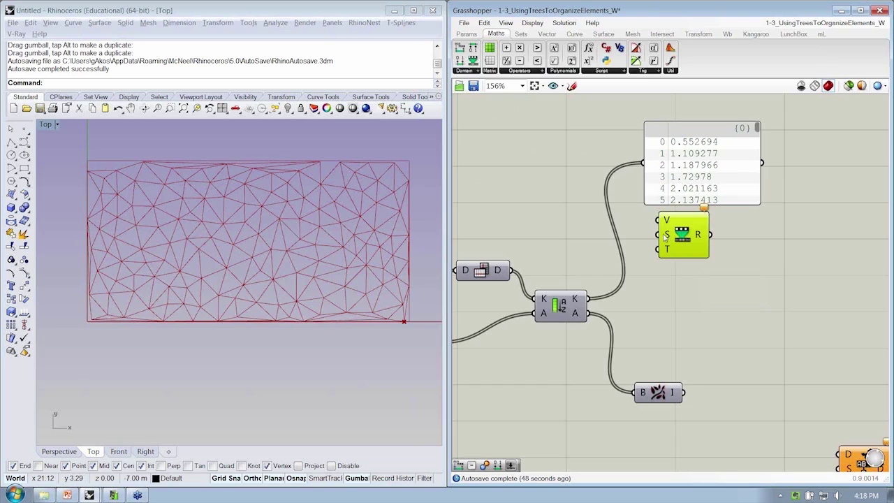
{"action": "left_click_drag", "start_coordinate": [589, 298], "coordinate": [659, 221]}
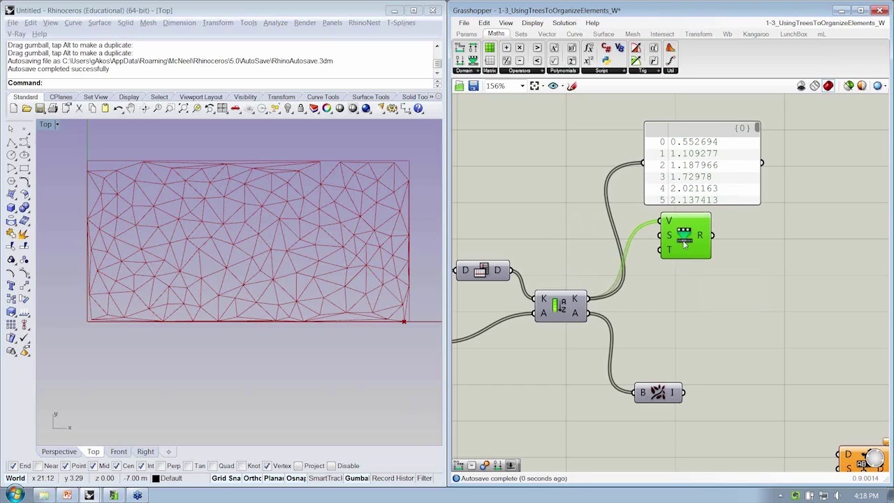
Step: Add a Bounds component fed by Sort List's output K, and connect its output I to Remap Numbers' source input S
{"action": "left_click", "coordinate": [476, 72]}
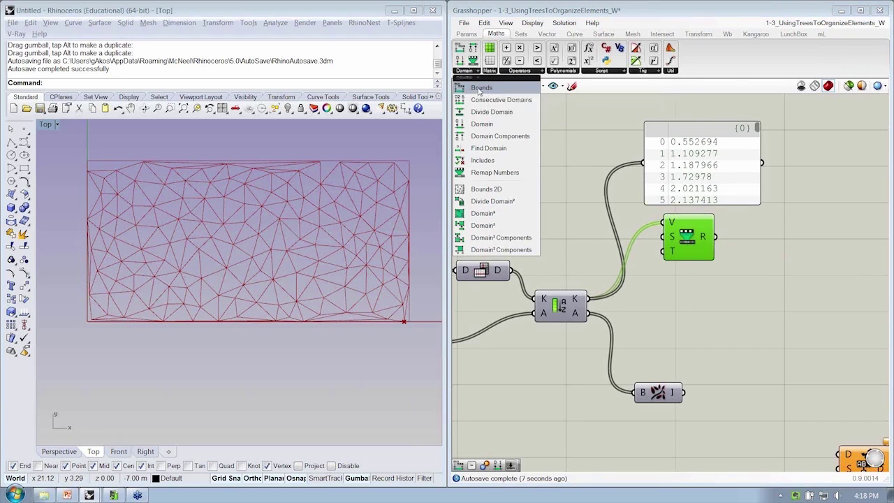
{"action": "left_click", "coordinate": [481, 88]}
{"action": "left_click", "coordinate": [648, 281]}
{"action": "left_click_drag", "start_coordinate": [588, 299], "coordinate": [663, 237]}
{"action": "left_click_drag", "start_coordinate": [701, 241], "coordinate": [726, 245]}
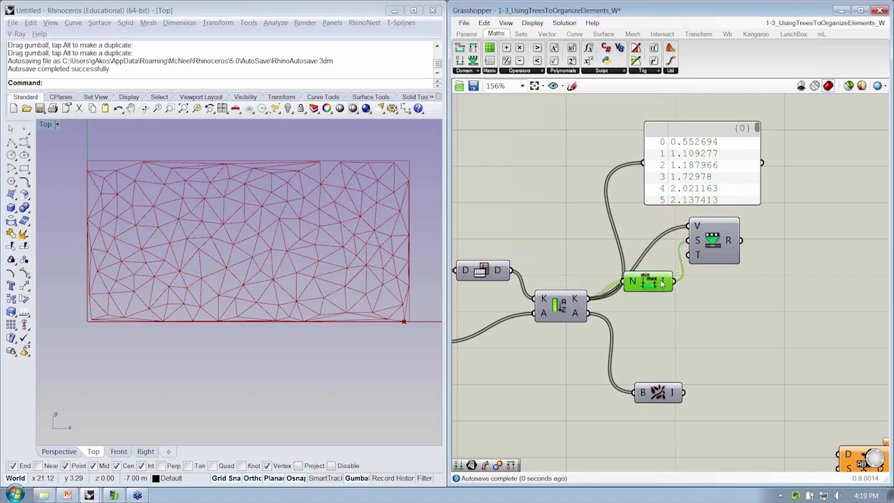
{"action": "left_click_drag", "start_coordinate": [648, 281], "coordinate": [650, 240]}
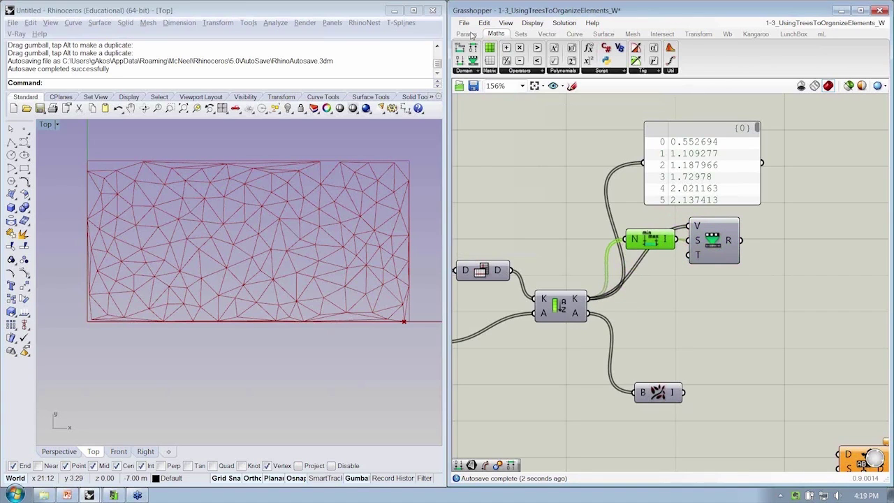
Step: Add a Number Slider set to 7 below Bounds and connect it to Remap Numbers' target input T
{"action": "left_click", "coordinate": [471, 34]}
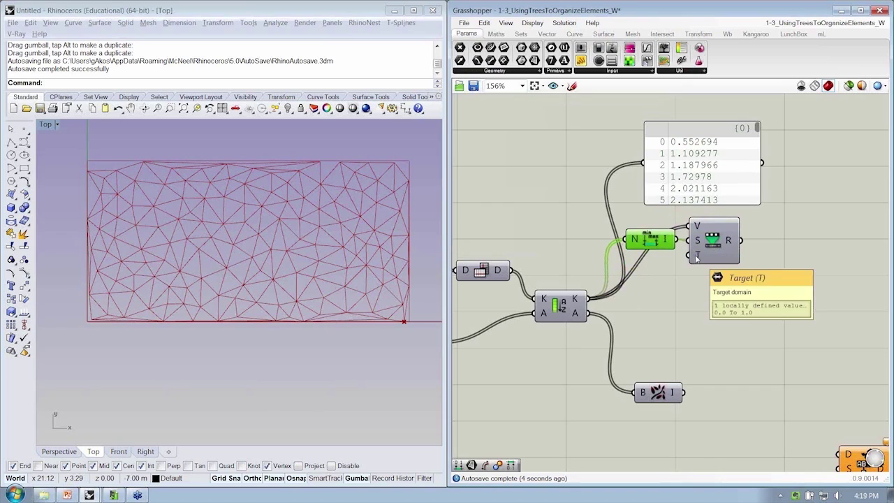
{"action": "double_click", "coordinate": [582, 230]}
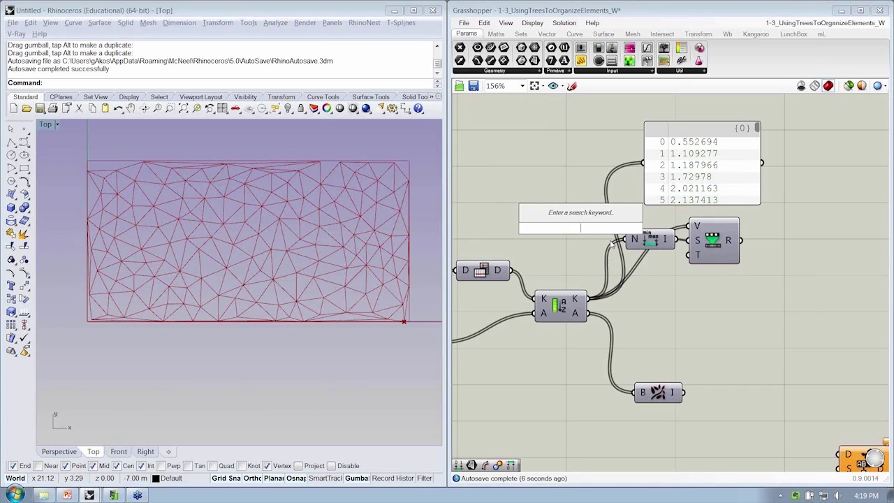
{"action": "type", "text": "1"}
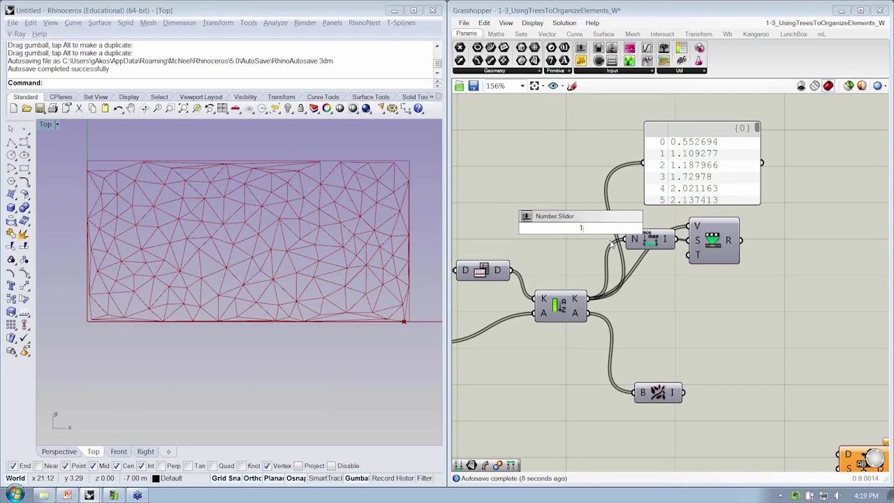
{"action": "type", "text": "<"}
{"action": "type", "text": "10"}
{"action": "type", "text": "7"}
{"action": "type", "text": "<10"}
{"action": "key", "text": "Return"}
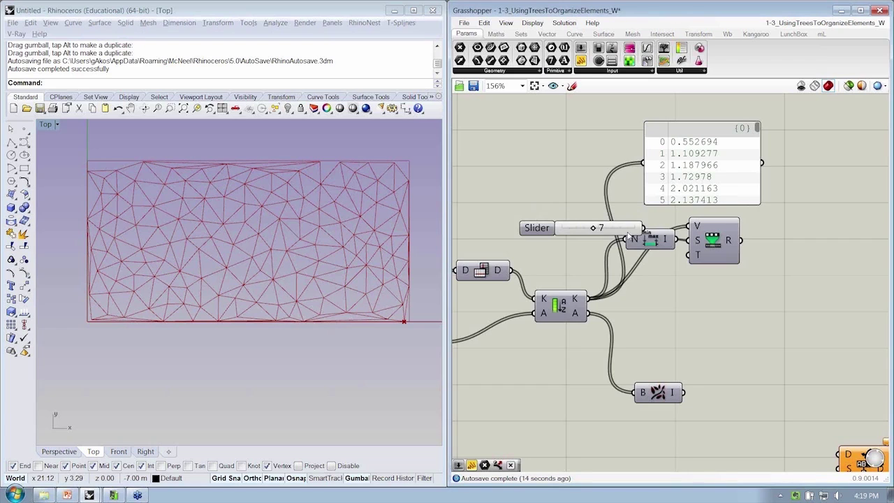
{"action": "left_click_drag", "start_coordinate": [613, 228], "coordinate": [649, 260]}
Step: Shift the Panel, Bounds, slider and Remap Numbers up together, and inspect the remapped result R
{"action": "left_click_drag", "start_coordinate": [759, 286], "coordinate": [622, 151]}
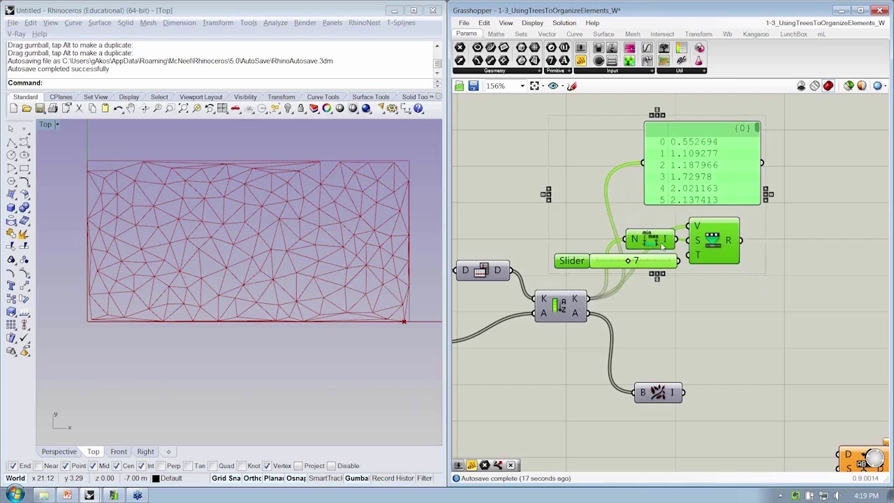
{"action": "left_click_drag", "start_coordinate": [663, 244], "coordinate": [658, 225]}
{"action": "left_click", "coordinate": [692, 296]}
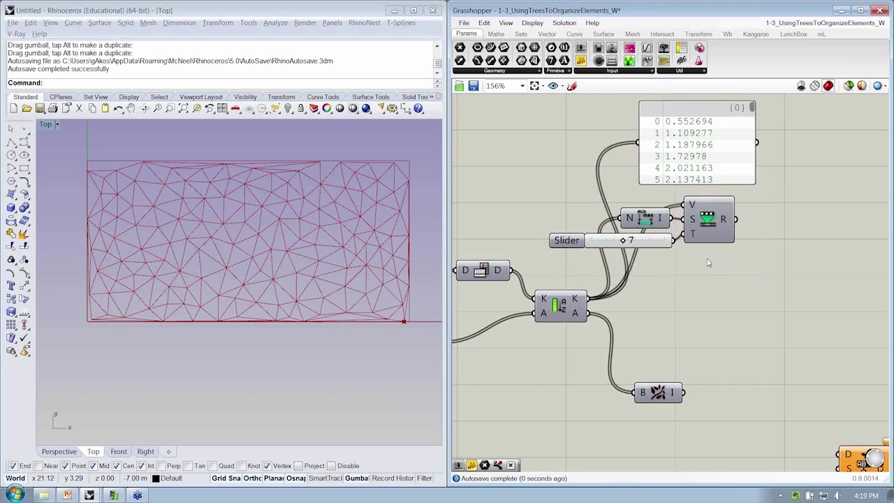
{"action": "mouse_move", "coordinate": [725, 219]}
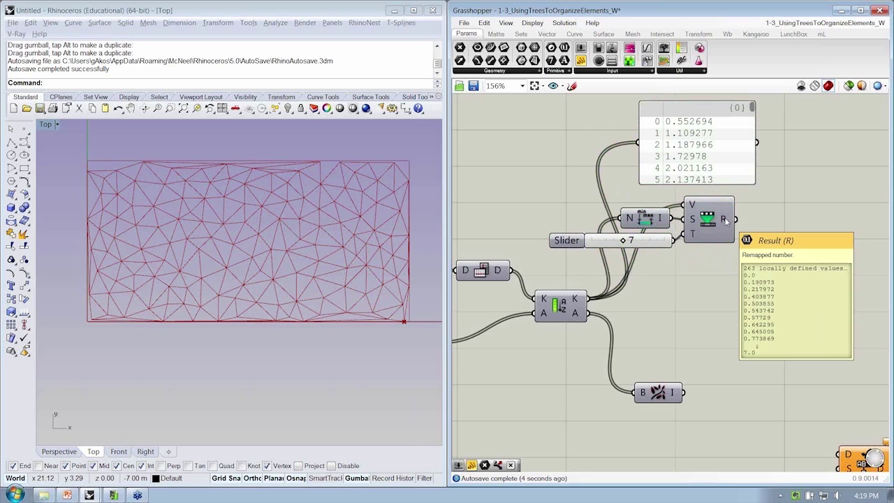
Step: Add an Integer parameter fed by Remap Numbers' result R, connect it to the Panel and look through the rounded values
{"action": "right_click_drag", "start_coordinate": [741, 179], "coordinate": [679, 171]}
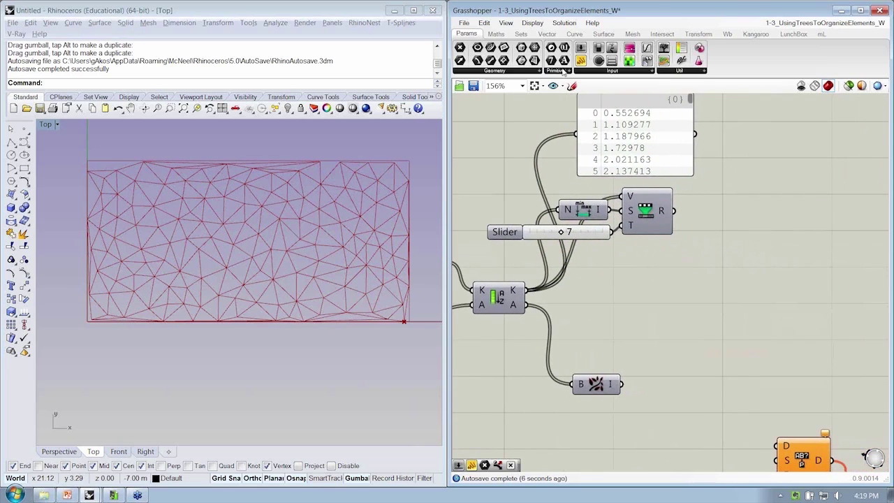
{"action": "left_click_drag", "start_coordinate": [554, 61], "coordinate": [731, 212]}
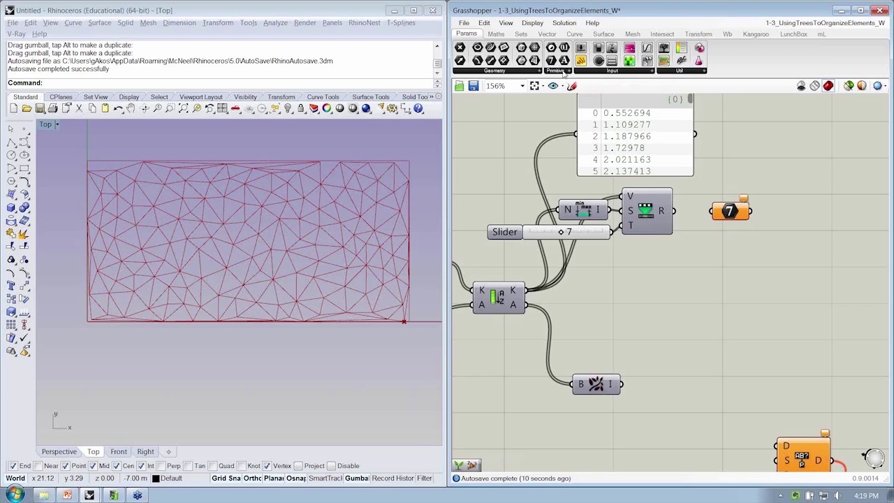
{"action": "left_click_drag", "start_coordinate": [674, 211], "coordinate": [692, 155]}
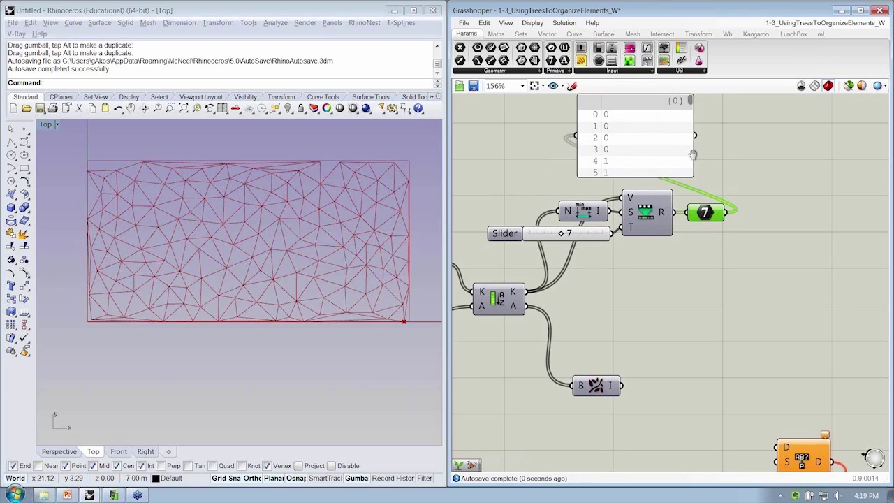
{"action": "right_click_drag", "start_coordinate": [692, 154], "coordinate": [678, 171]}
{"action": "left_click_drag", "start_coordinate": [678, 118], "coordinate": [677, 155]}
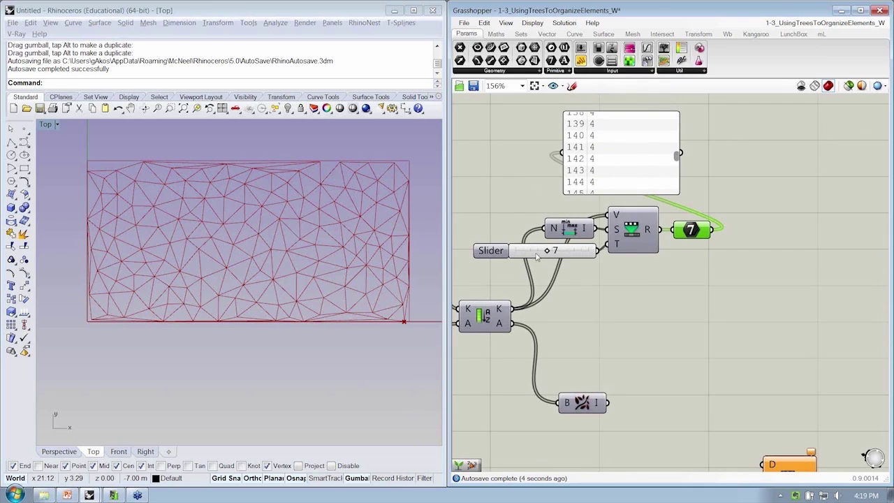
Step: Delete the Panel and move Decompose Path so it lines up below the Integer parameter
{"action": "left_click", "coordinate": [623, 177]}
{"action": "key", "text": "Delete"}
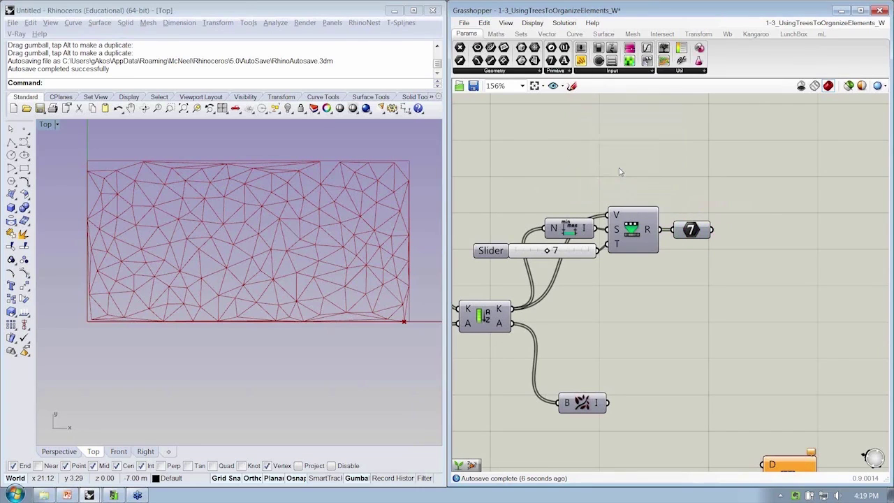
{"action": "scroll", "coordinate": [668, 231], "scroll_direction": "down", "scroll_amount": 1}
{"action": "left_click_drag", "start_coordinate": [620, 362], "coordinate": [698, 317]}
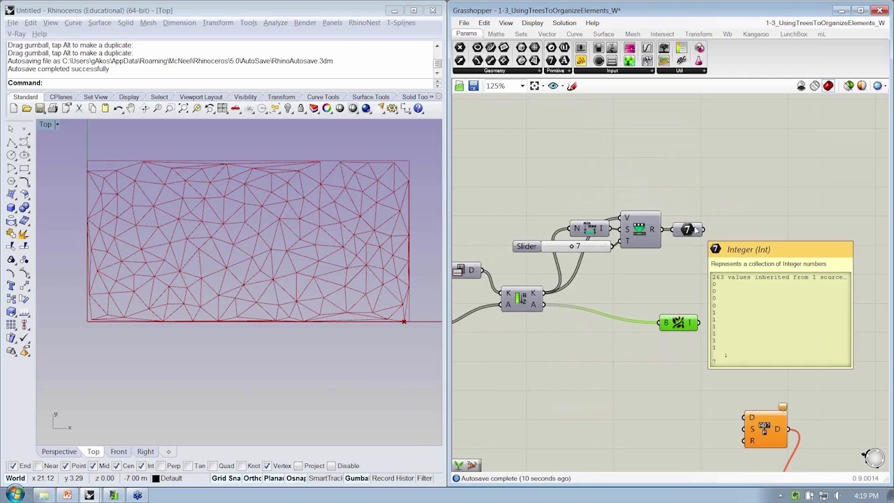
{"action": "left_click_drag", "start_coordinate": [688, 321], "coordinate": [694, 315]}
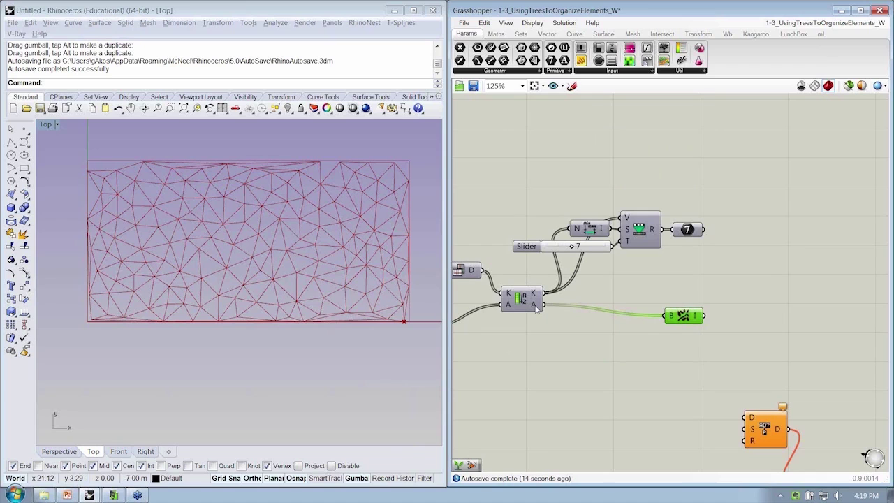
{"action": "right_click_drag", "start_coordinate": [697, 321], "coordinate": [646, 321]}
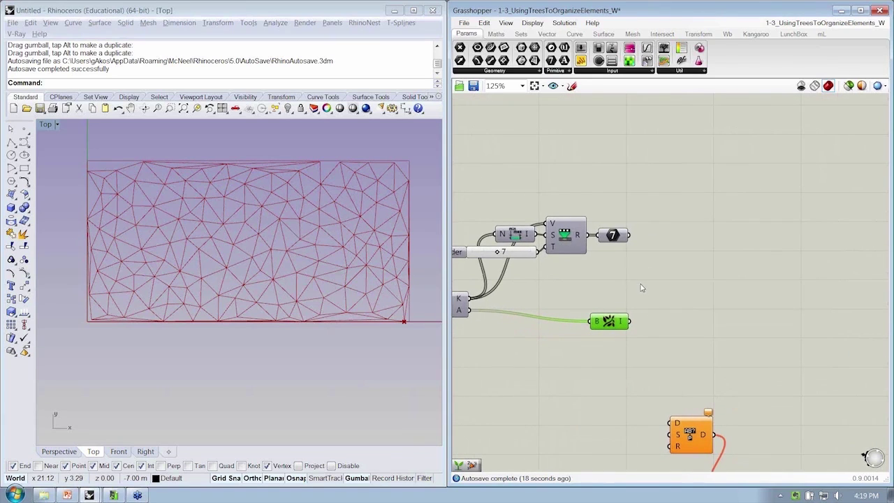
{"action": "left_click_drag", "start_coordinate": [614, 322], "coordinate": [615, 316]}
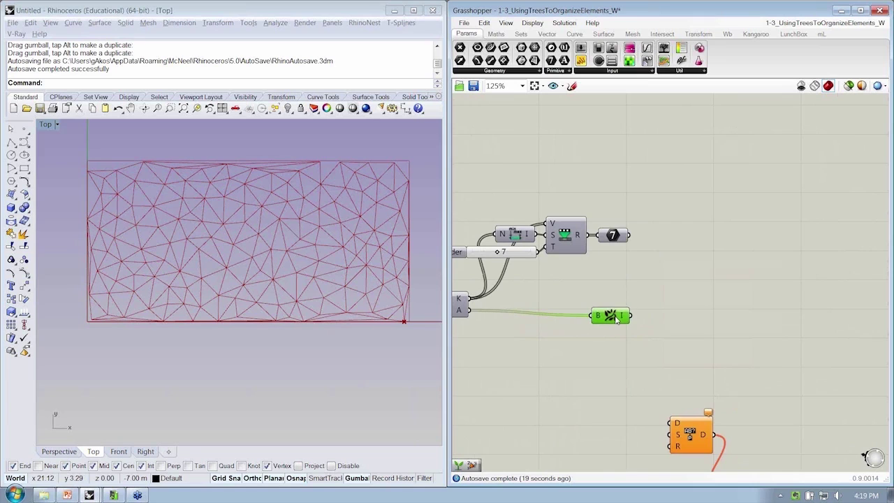
{"action": "left_click", "coordinate": [726, 320]}
{"action": "right_click_drag", "start_coordinate": [726, 320], "coordinate": [702, 320]}
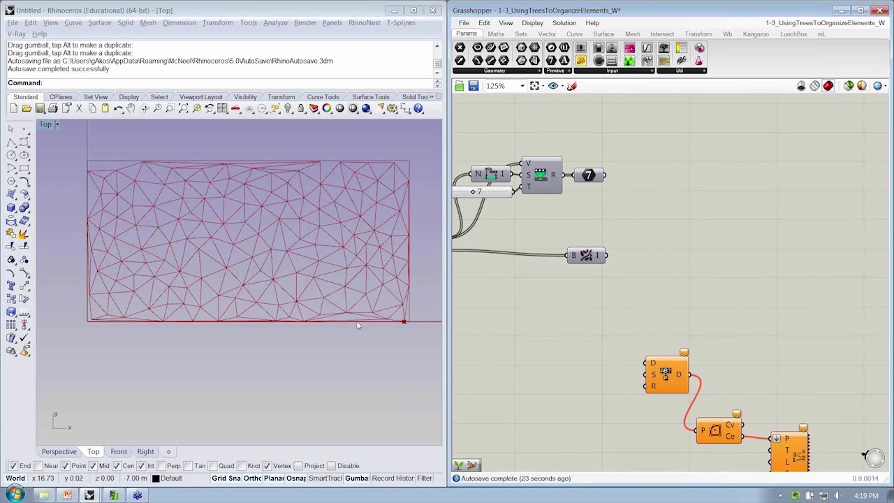
Step: Add a Merge component, connecting the Integer parameter to D1 and Decompose Path's indices I to D2
{"action": "scroll", "coordinate": [650, 227], "scroll_direction": "up", "scroll_amount": 2}
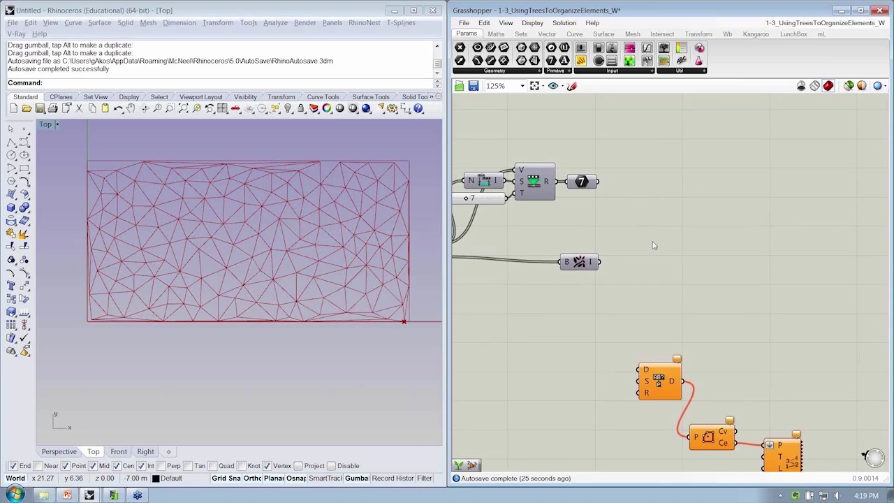
{"action": "left_click", "coordinate": [567, 172]}
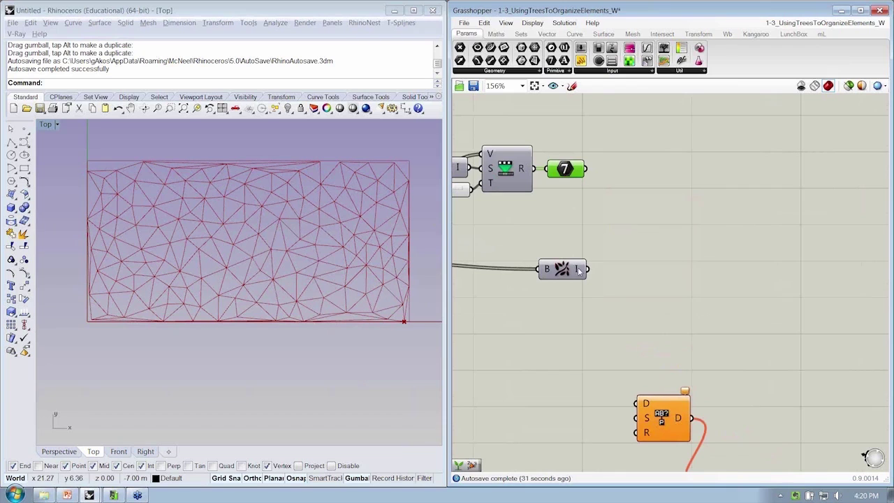
{"action": "mouse_move", "coordinate": [579, 271]}
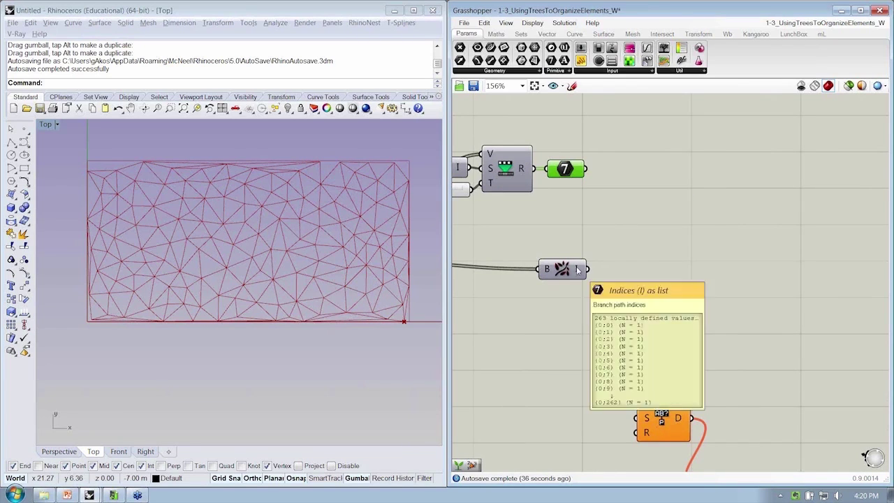
{"action": "left_click", "coordinate": [521, 35]}
{"action": "left_click_drag", "start_coordinate": [683, 61], "coordinate": [586, 169]}
{"action": "left_click_drag", "start_coordinate": [589, 269], "coordinate": [666, 207]}
{"action": "scroll", "coordinate": [714, 201], "scroll_direction": "up", "scroll_amount": 3}
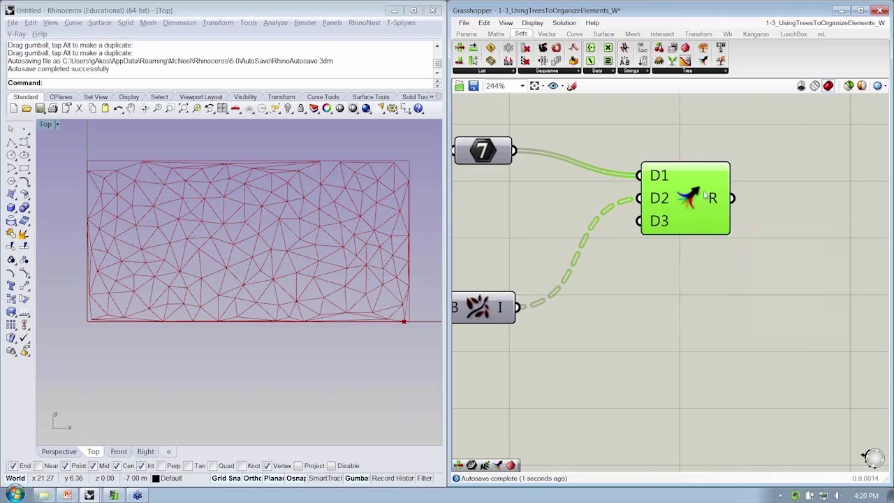
Step: Graft the Integer parameter and move Merge closer to its two sources
{"action": "mouse_move", "coordinate": [654, 178]}
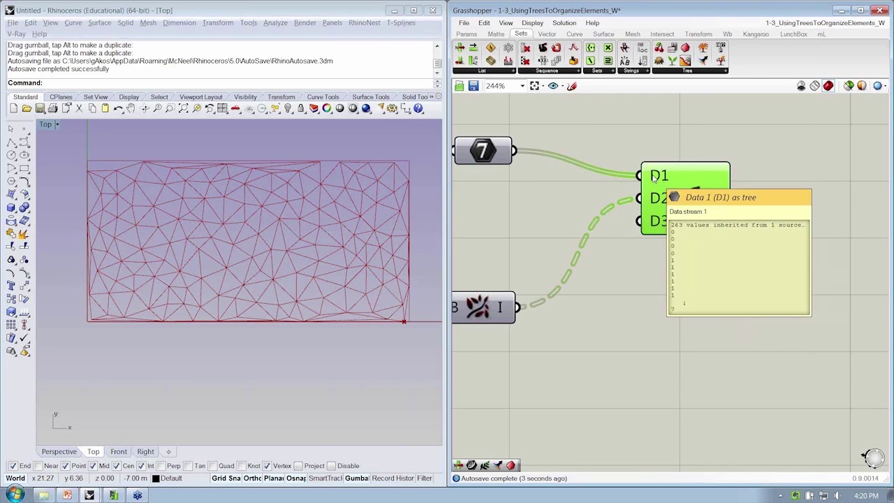
{"action": "right_click_drag", "start_coordinate": [466, 153], "coordinate": [514, 158]}
{"action": "right_click", "coordinate": [529, 156]}
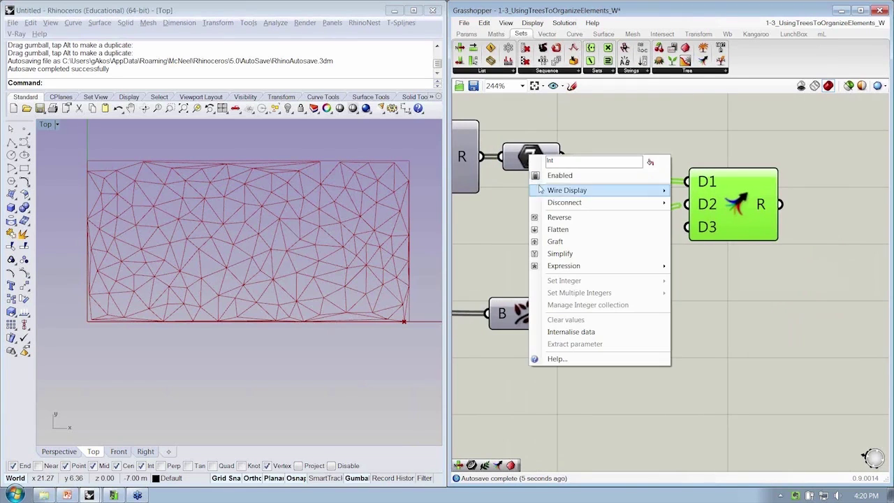
{"action": "left_click", "coordinate": [552, 235]}
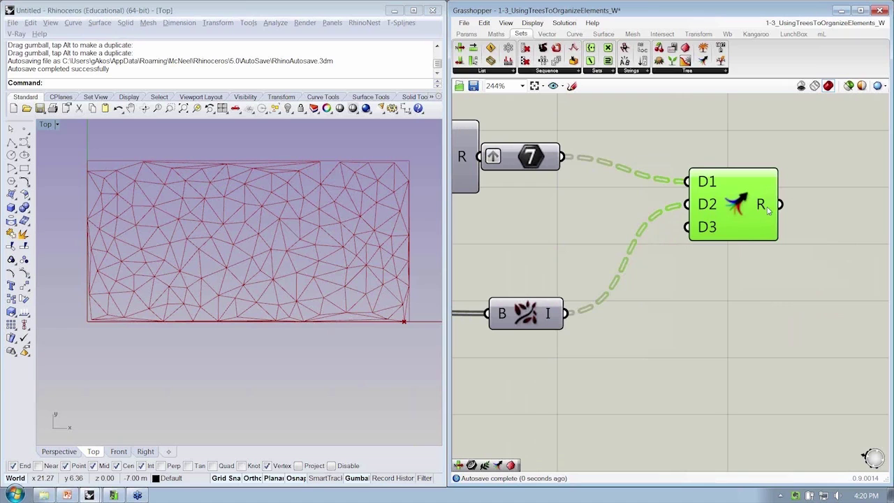
{"action": "left_click_drag", "start_coordinate": [768, 211], "coordinate": [675, 231]}
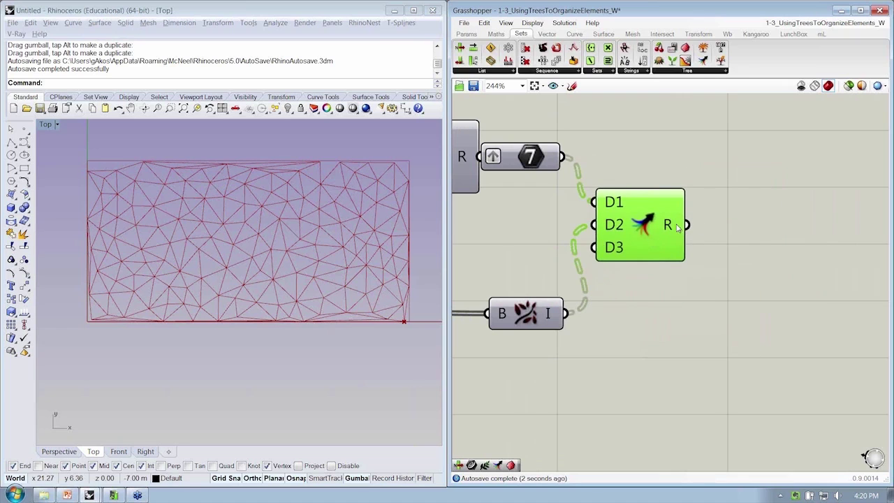
{"action": "mouse_move", "coordinate": [677, 228]}
Step: Add a Panel connected to Merge's result R and move it away to leave space between them
{"action": "scroll", "coordinate": [677, 228], "scroll_direction": "down", "scroll_amount": 4}
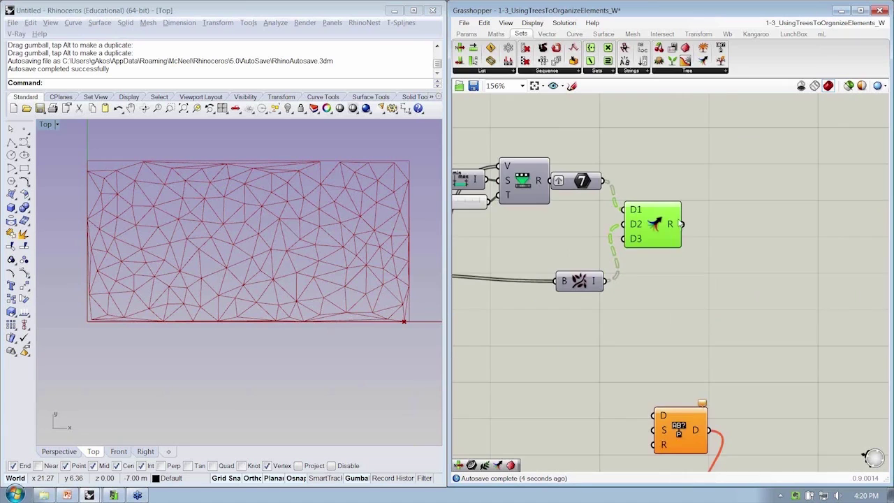
{"action": "left_click", "coordinate": [476, 35]}
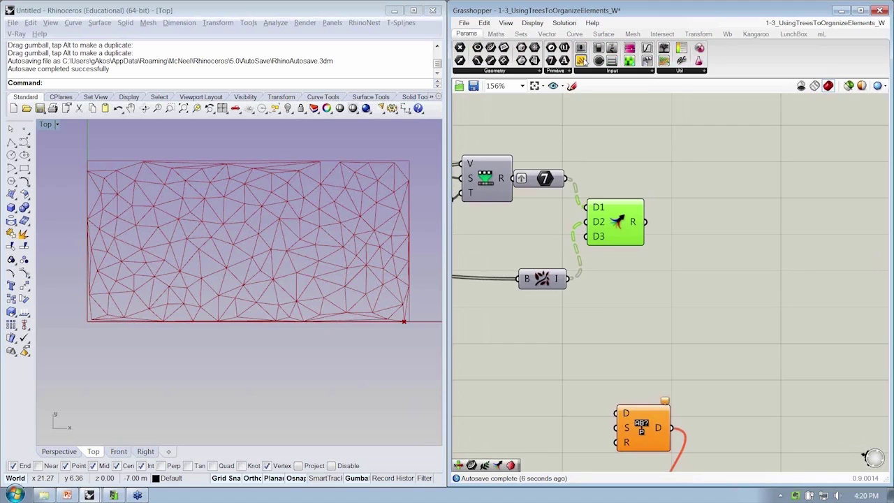
{"action": "left_click_drag", "start_coordinate": [582, 62], "coordinate": [723, 201]}
{"action": "left_click_drag", "start_coordinate": [645, 222], "coordinate": [686, 236]}
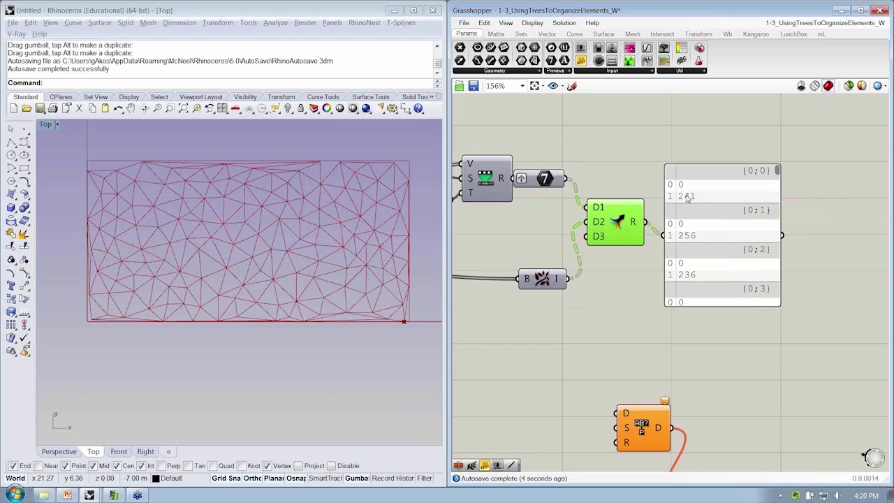
{"action": "left_click_drag", "start_coordinate": [682, 224], "coordinate": [762, 220]}
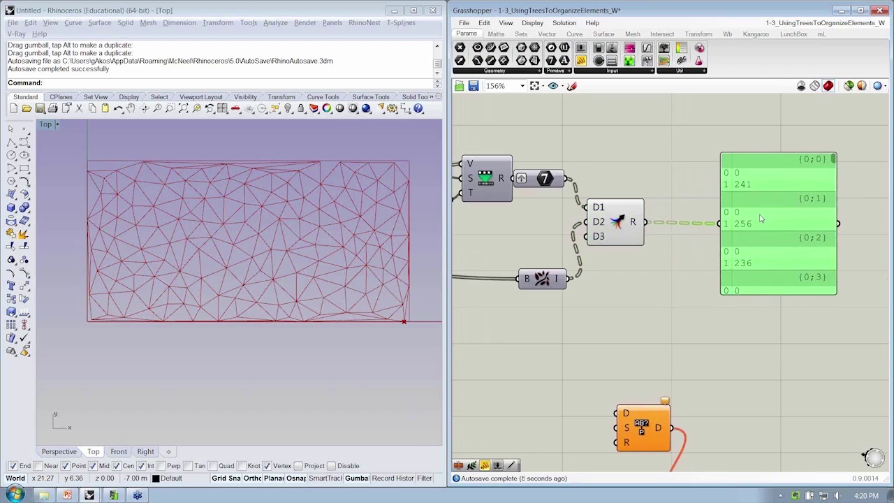
Step: Insert a Create Path component between Merge and the Panel, feeding Merge's R into input I and output B into the Panel
{"action": "left_click", "coordinate": [522, 34]}
{"action": "left_click", "coordinate": [676, 72]}
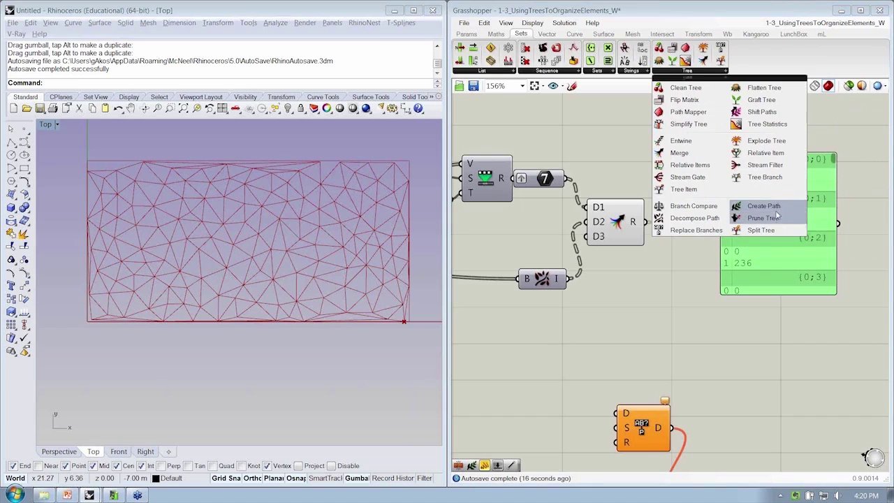
{"action": "left_click_drag", "start_coordinate": [763, 206], "coordinate": [683, 260]}
{"action": "left_click_drag", "start_coordinate": [646, 222], "coordinate": [762, 210]}
{"action": "left_click_drag", "start_coordinate": [694, 264], "coordinate": [695, 234]}
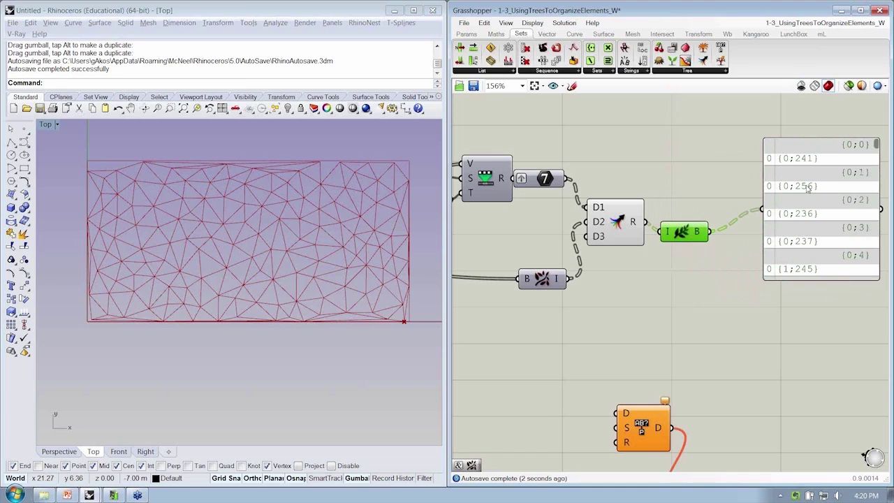
{"action": "left_click_drag", "start_coordinate": [876, 145], "coordinate": [876, 149]}
Step: Move Replace Branches and its two downstream components together to just below the Panel
{"action": "scroll", "coordinate": [830, 170], "scroll_direction": "down", "scroll_amount": 2}
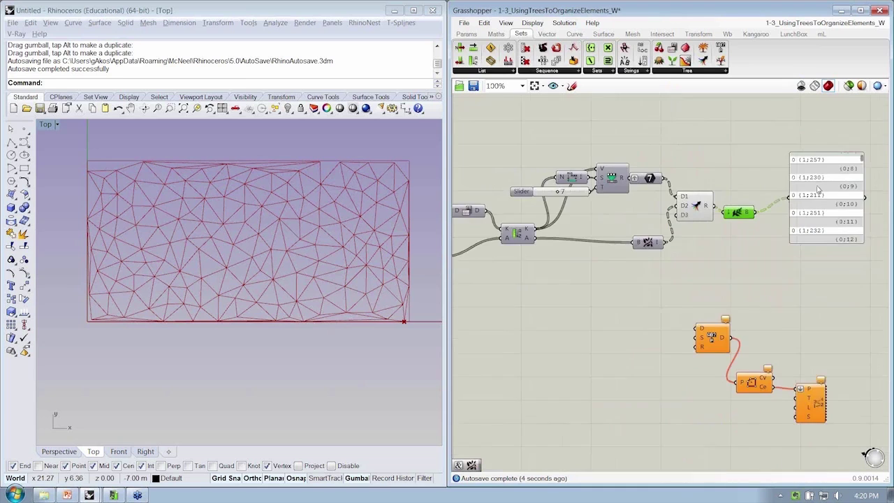
{"action": "right_click_drag", "start_coordinate": [819, 190], "coordinate": [763, 162]}
{"action": "left_click_drag", "start_coordinate": [808, 374], "coordinate": [737, 256]}
{"action": "left_click", "coordinate": [687, 176]}
{"action": "left_click", "coordinate": [700, 181]}
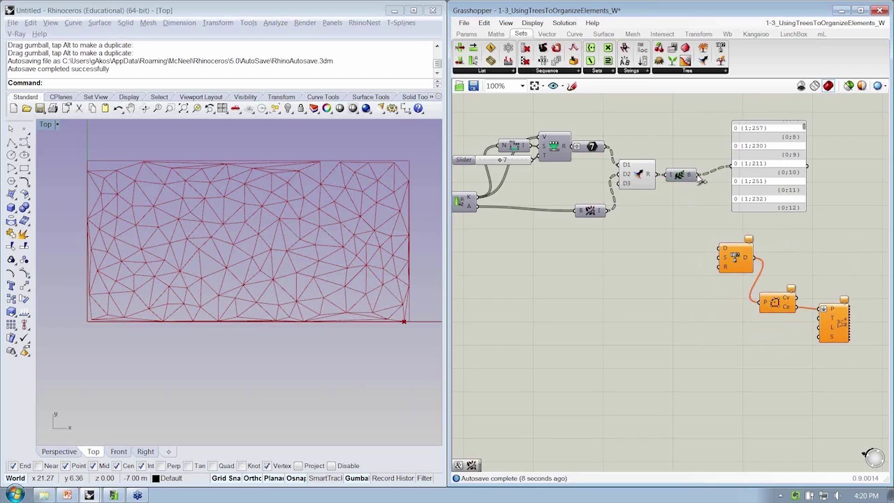
{"action": "right_click_drag", "start_coordinate": [696, 208], "coordinate": [741, 214]}
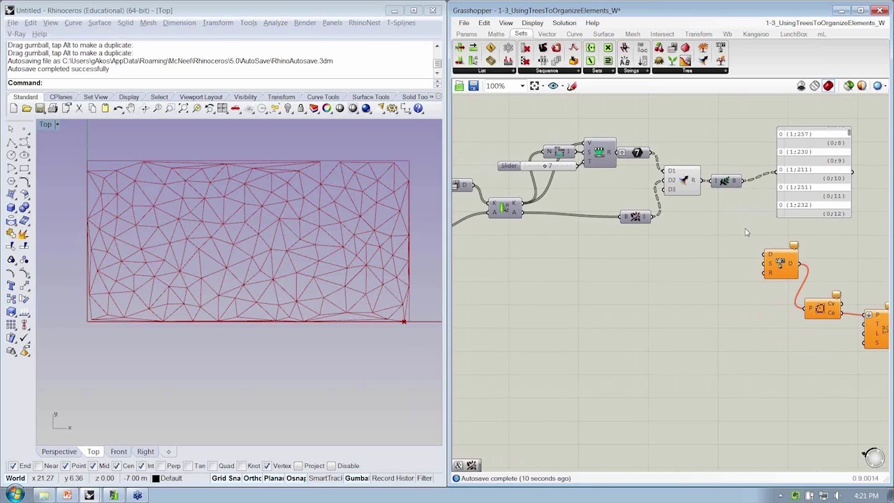
{"action": "scroll", "coordinate": [769, 230], "scroll_direction": "down", "scroll_amount": 3}
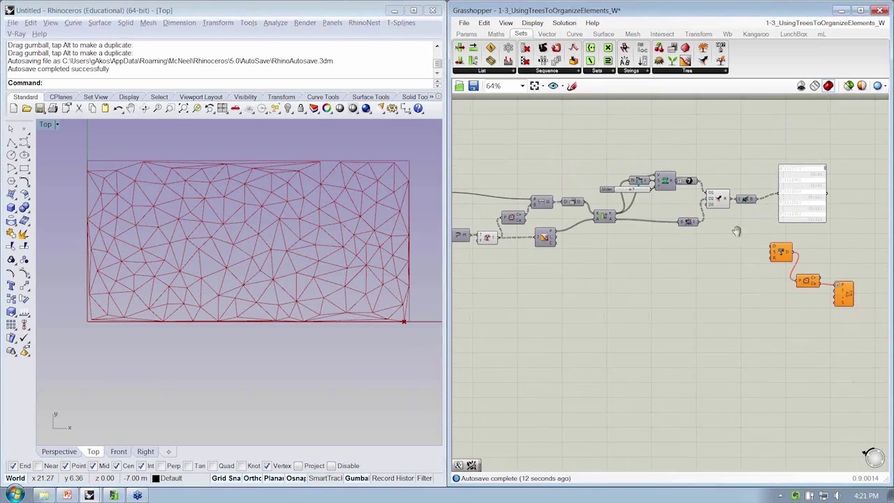
Step: Feed the source geometry tree into input D and Tree Statistics' P into input S of Replace Branches, adjusting its position below the Panel
{"action": "left_click_drag", "start_coordinate": [506, 243], "coordinate": [557, 231]}
{"action": "right_click_drag", "start_coordinate": [791, 250], "coordinate": [667, 275]}
{"action": "scroll", "coordinate": [699, 253], "scroll_direction": "up", "scroll_amount": 2}
{"action": "left_click_drag", "start_coordinate": [645, 276], "coordinate": [649, 266]}
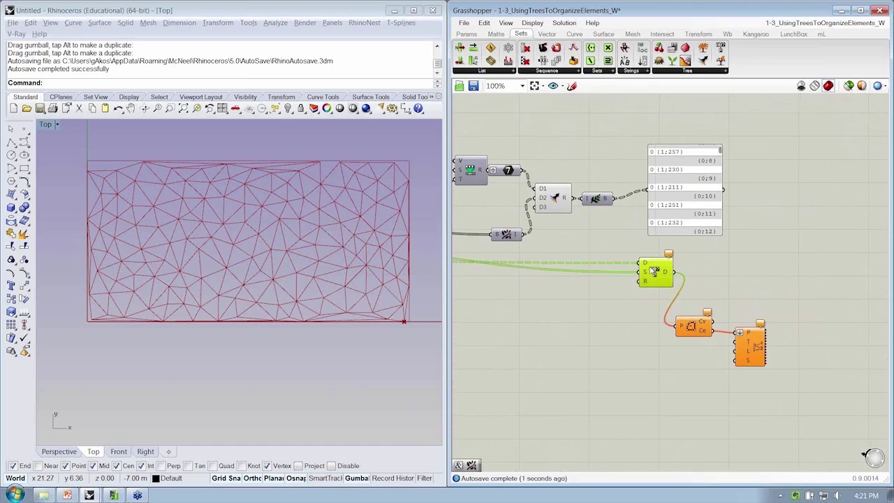
Step: Move the Panel farther from Create Path and insert a Flatten Tree component between Create Path's B output and the Panel
{"action": "scroll", "coordinate": [613, 208], "scroll_direction": "up", "scroll_amount": 2}
{"action": "mouse_move", "coordinate": [597, 193]}
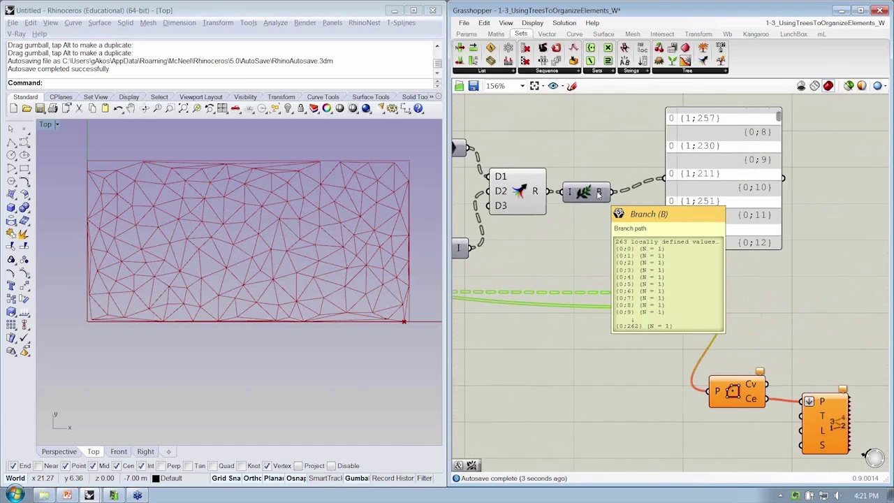
{"action": "left_click_drag", "start_coordinate": [696, 133], "coordinate": [756, 130]}
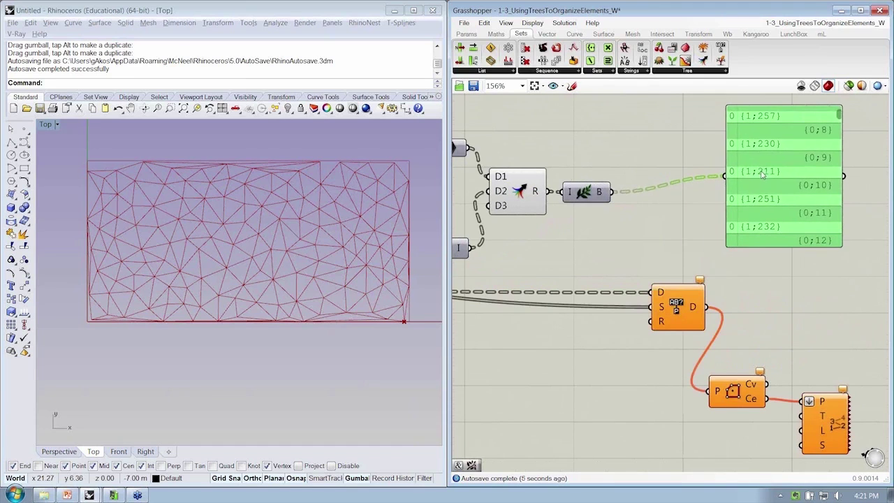
{"action": "left_click", "coordinate": [672, 47]}
{"action": "left_click", "coordinate": [687, 176]}
{"action": "left_click_drag", "start_coordinate": [614, 192], "coordinate": [725, 176]}
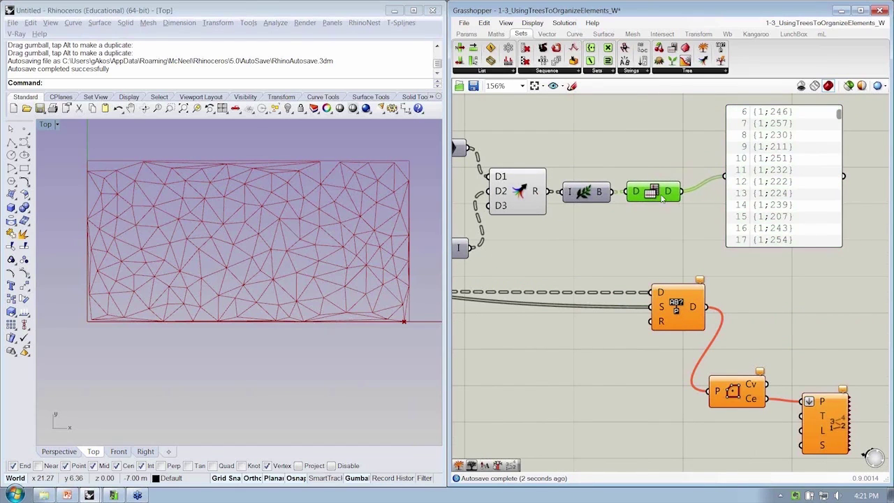
Step: Connect Flatten Tree's output to input R of Replace Branches and move Polygon Center farther away from it
{"action": "left_click_drag", "start_coordinate": [692, 191], "coordinate": [653, 307]}
{"action": "right_click_drag", "start_coordinate": [747, 314], "coordinate": [716, 298]}
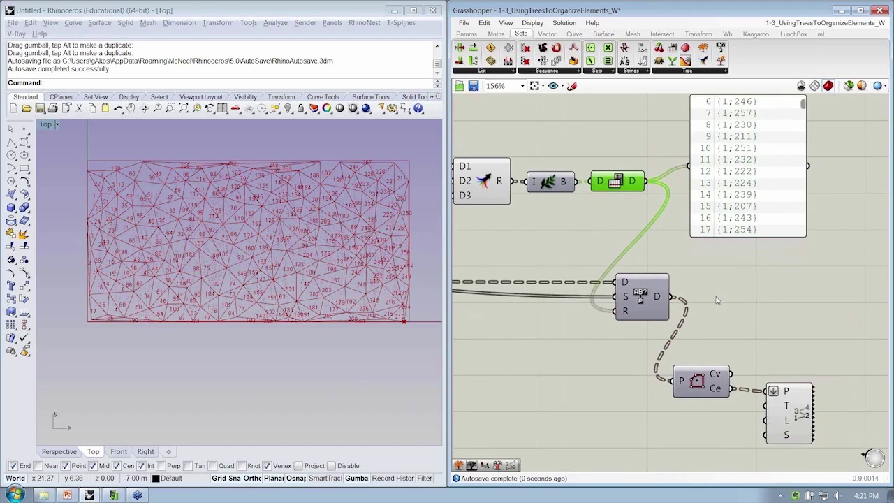
{"action": "right_click_drag", "start_coordinate": [375, 336], "coordinate": [334, 337]}
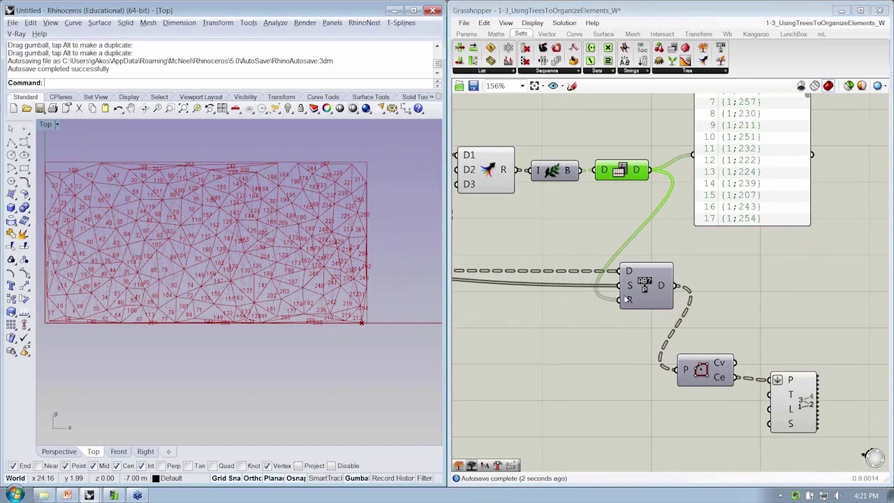
{"action": "left_click_drag", "start_coordinate": [702, 372], "coordinate": [826, 372]}
{"action": "right_click_drag", "start_coordinate": [597, 382], "coordinate": [617, 383]}
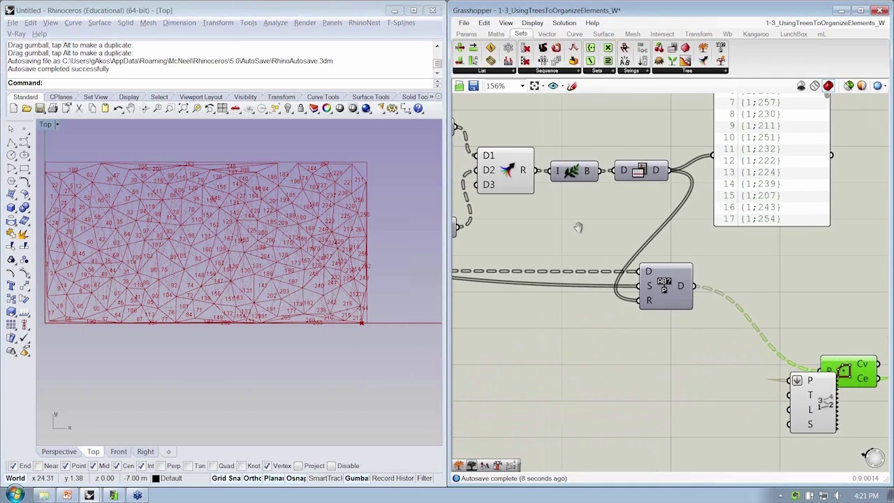
Step: Reposition the slider, Bounds and Remap Numbers components for clearer spacing above Sort List
{"action": "scroll", "coordinate": [648, 250], "scroll_direction": "down", "scroll_amount": 2}
{"action": "right_click_drag", "start_coordinate": [550, 232], "coordinate": [672, 237]}
{"action": "left_click_drag", "start_coordinate": [583, 173], "coordinate": [567, 180]}
{"action": "left_click_drag", "start_coordinate": [625, 169], "coordinate": [612, 163]}
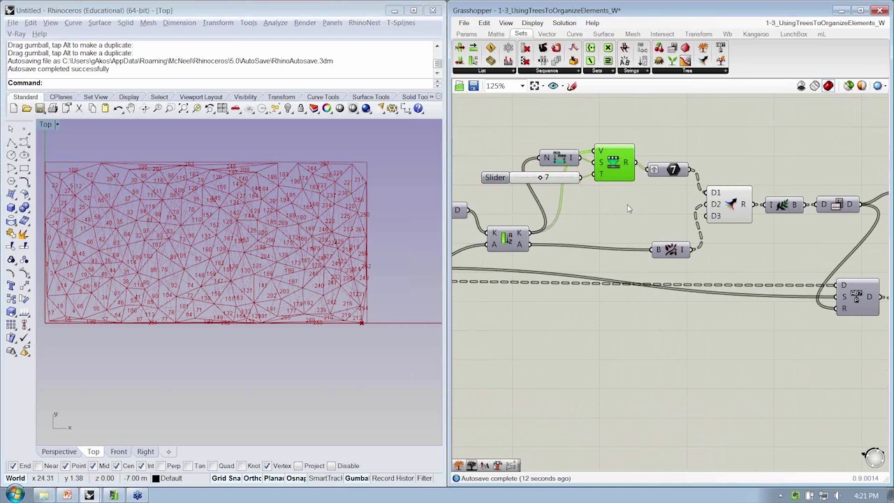
Step: Move Point List farther down and away, and place Polygon Center between it and Replace Branches
{"action": "left_click", "coordinate": [183, 67]}
{"action": "right_click_drag", "start_coordinate": [868, 240], "coordinate": [649, 232]}
{"action": "scroll", "coordinate": [773, 367], "scroll_direction": "up", "scroll_amount": 1}
{"action": "left_click_drag", "start_coordinate": [770, 365], "coordinate": [824, 414]}
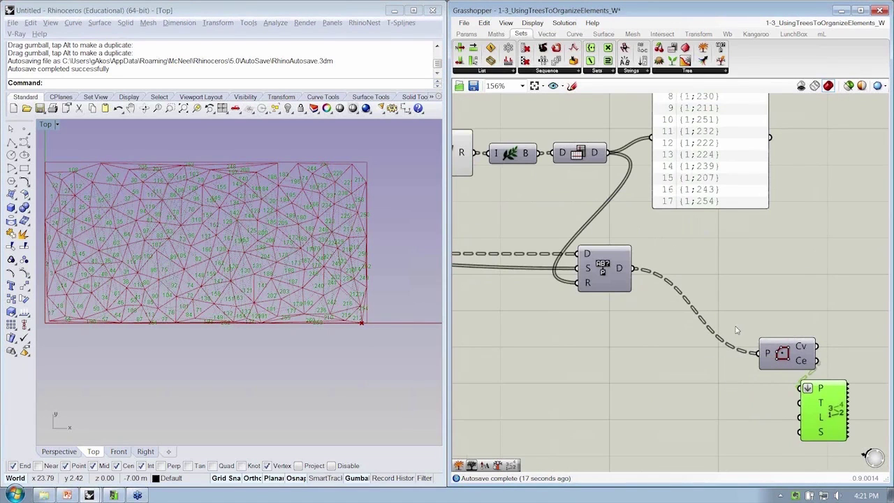
{"action": "left_click_drag", "start_coordinate": [775, 355], "coordinate": [710, 343]}
{"action": "right_click_drag", "start_coordinate": [619, 330], "coordinate": [679, 332]}
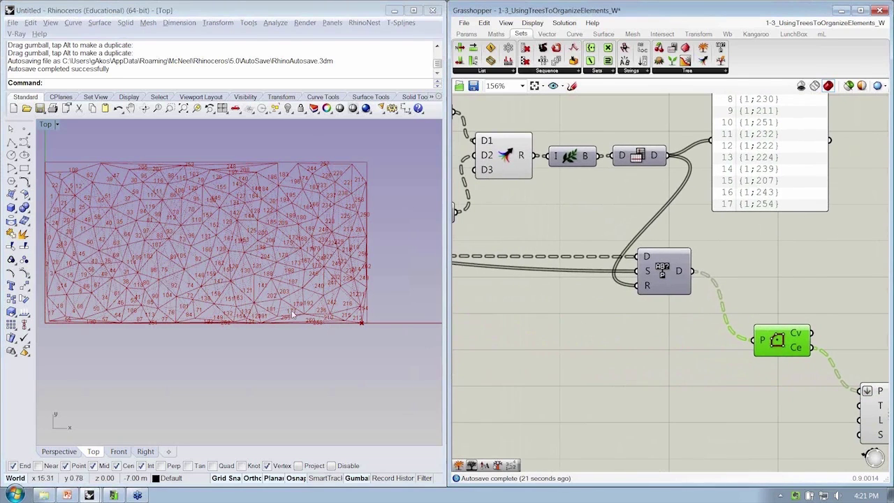
Step: Place Polygon Center directly beside Replace Branches' output, leaving room for more components after it
{"action": "right_click_drag", "start_coordinate": [294, 312], "coordinate": [315, 316]}
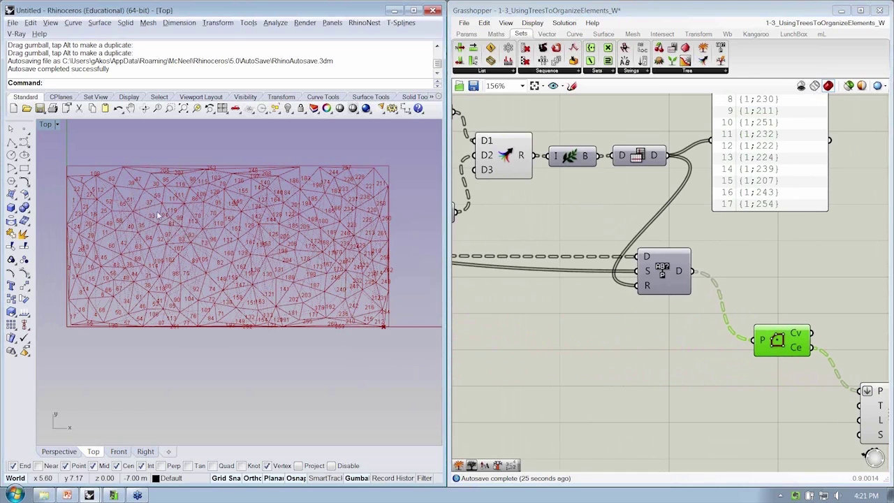
{"action": "right_click_drag", "start_coordinate": [531, 270], "coordinate": [533, 278]}
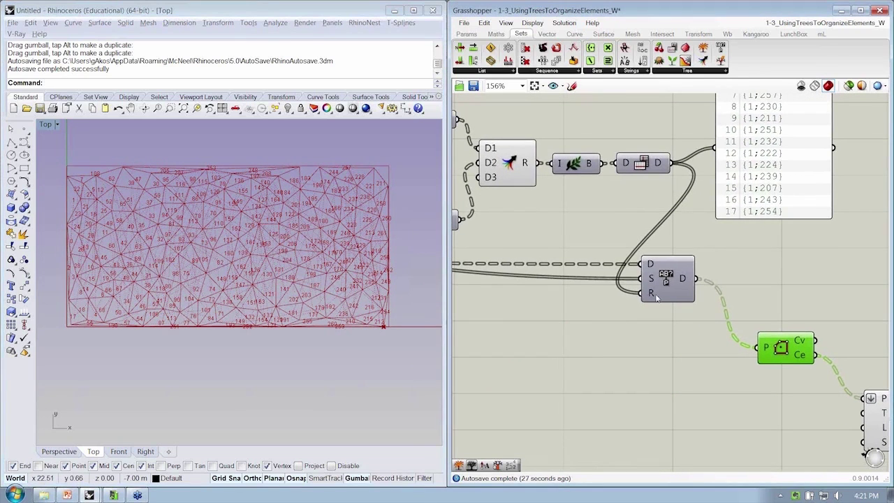
{"action": "right_click_drag", "start_coordinate": [756, 358], "coordinate": [692, 353]}
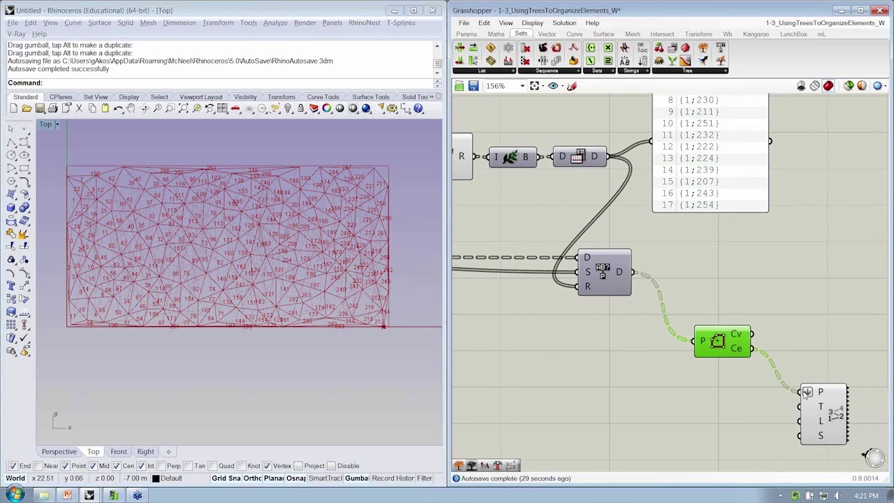
{"action": "right_click_drag", "start_coordinate": [561, 221], "coordinate": [581, 269]}
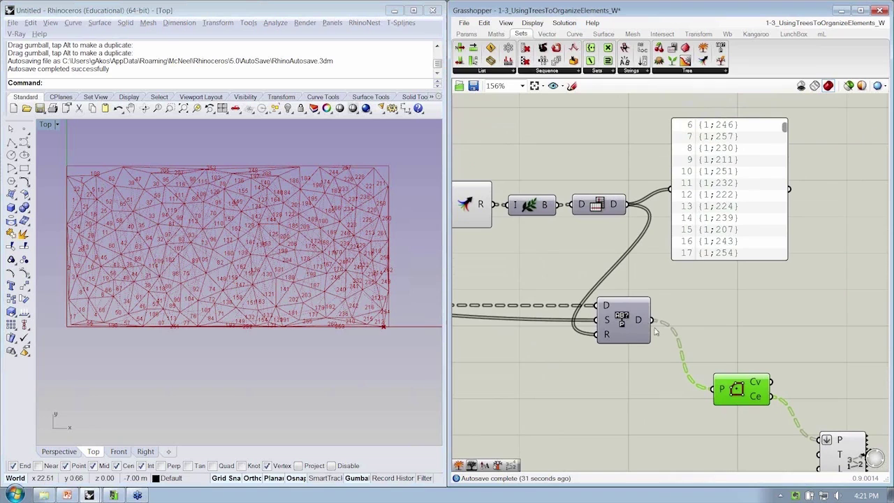
{"action": "left_click_drag", "start_coordinate": [738, 387], "coordinate": [693, 359]}
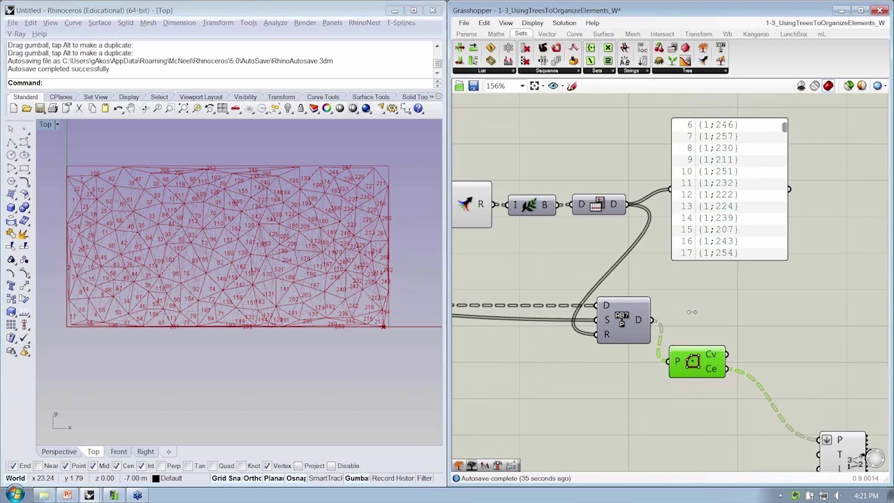
{"action": "right_click_drag", "start_coordinate": [722, 311], "coordinate": [648, 286]}
{"action": "right_click_drag", "start_coordinate": [743, 374], "coordinate": [725, 356]}
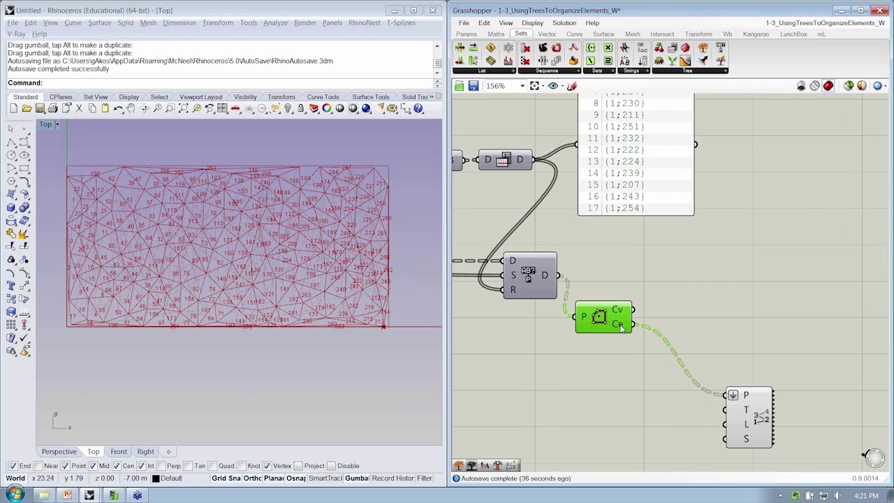
Step: Add a Text Tag 3D component and connect Polygon Center's Ce output to its location input L
{"action": "mouse_move", "coordinate": [621, 328]}
{"action": "left_click", "coordinate": [548, 35]}
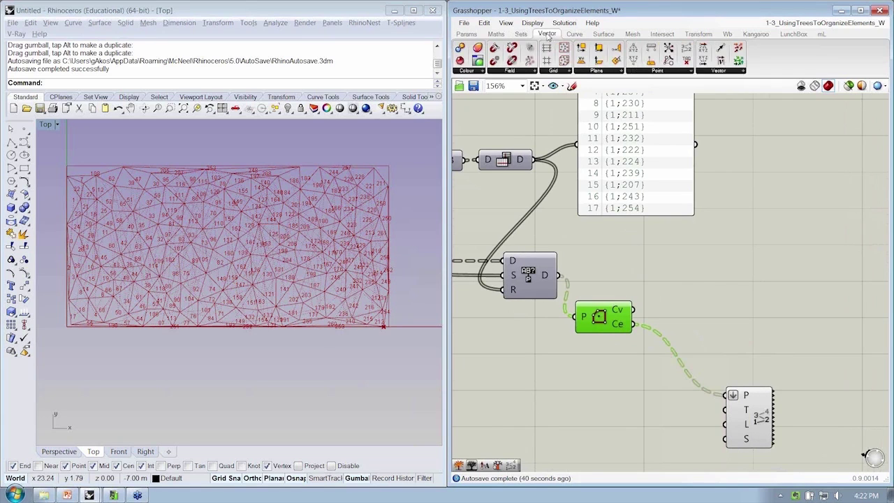
{"action": "left_click", "coordinate": [650, 73]}
{"action": "left_click", "coordinate": [749, 222]}
{"action": "left_click", "coordinate": [775, 290]}
{"action": "left_click_drag", "start_coordinate": [634, 323], "coordinate": [783, 320]}
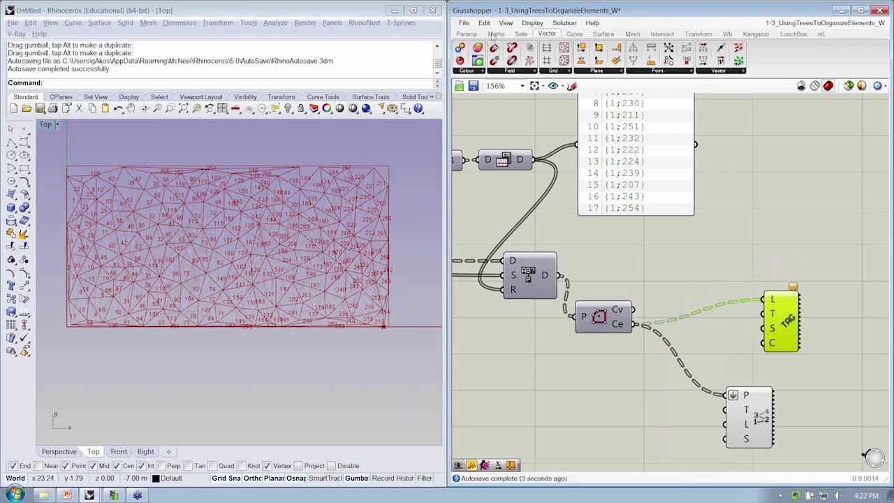
Step: Insert Tree Statistics fed by Polygon Center's Ce, with its P output grafted and connected to Text Tag 3D's text input T
{"action": "left_click", "coordinate": [520, 33]}
{"action": "left_click_drag", "start_coordinate": [684, 60], "coordinate": [765, 318]}
{"action": "right_click", "coordinate": [714, 325]}
{"action": "left_click", "coordinate": [732, 381]}
Step: Delete the Point List component and drive Text Tag 3D's size input S with a number slider set to 0.136
{"action": "left_click_drag", "start_coordinate": [754, 402], "coordinate": [669, 397]}
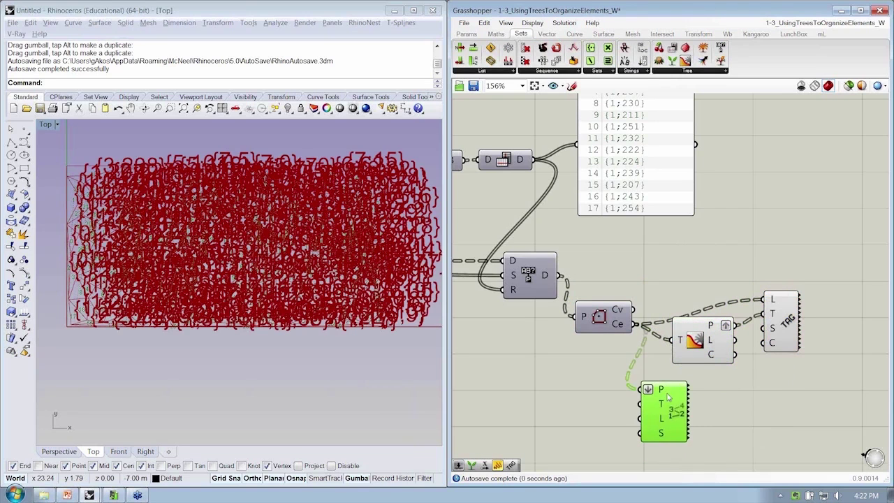
{"action": "key", "text": "Delete"}
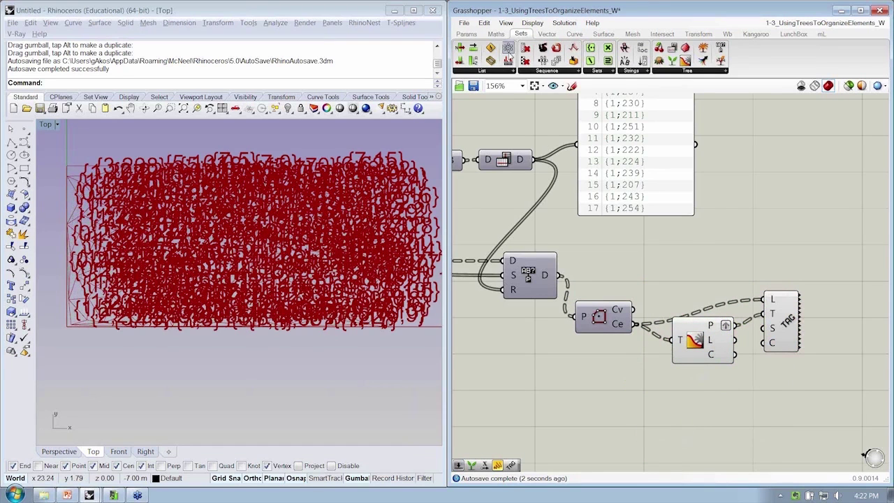
{"action": "left_click", "coordinate": [468, 33]}
{"action": "left_click_drag", "start_coordinate": [672, 213], "coordinate": [636, 385]}
{"action": "left_click_drag", "start_coordinate": [745, 385], "coordinate": [763, 330]}
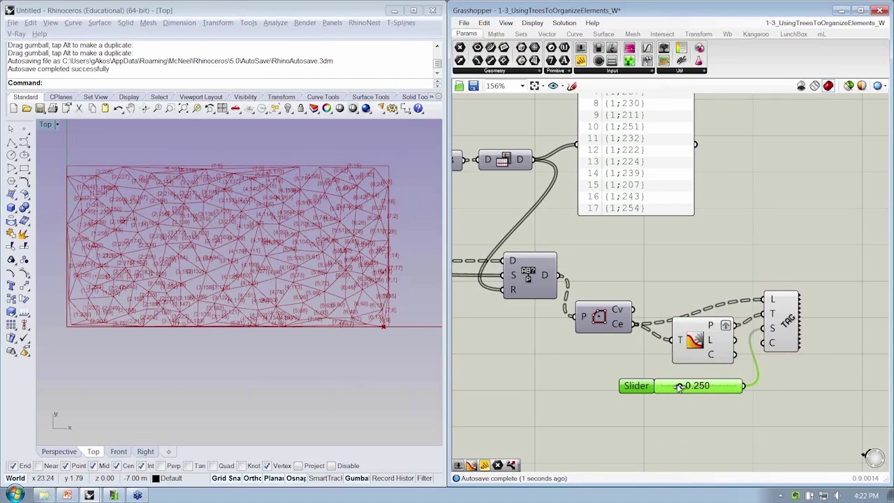
{"action": "left_click_drag", "start_coordinate": [679, 388], "coordinate": [669, 388]}
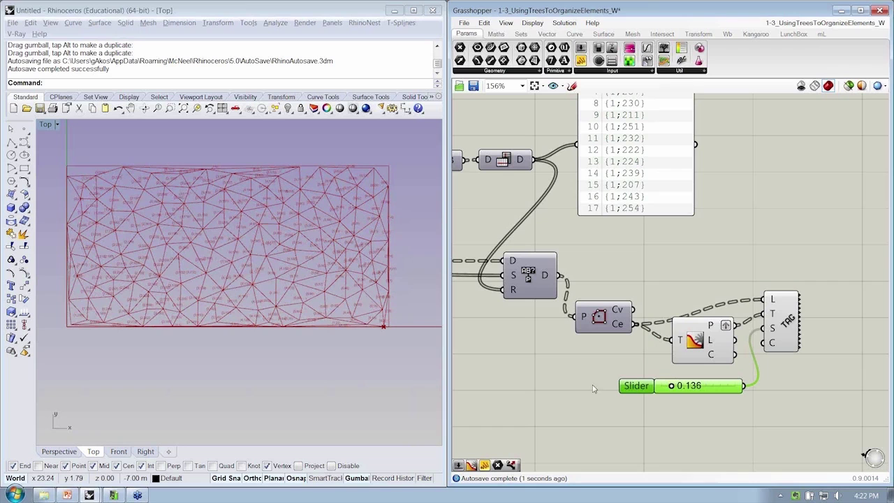
Step: Examine the path labels on the triangles around the mesh's lower right corner and along its left edge
{"action": "scroll", "coordinate": [321, 320], "scroll_direction": "up", "scroll_amount": 10}
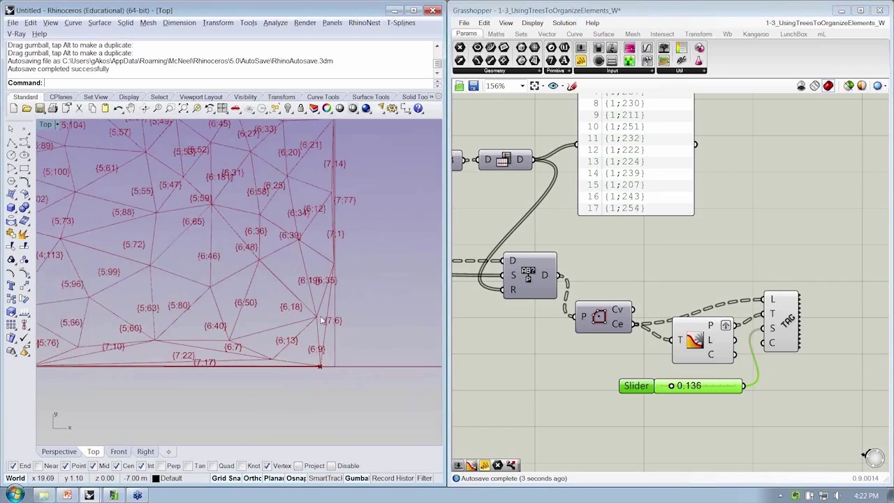
{"action": "scroll", "coordinate": [322, 320], "scroll_direction": "down", "scroll_amount": 5}
{"action": "scroll", "coordinate": [378, 383], "scroll_direction": "up", "scroll_amount": 5}
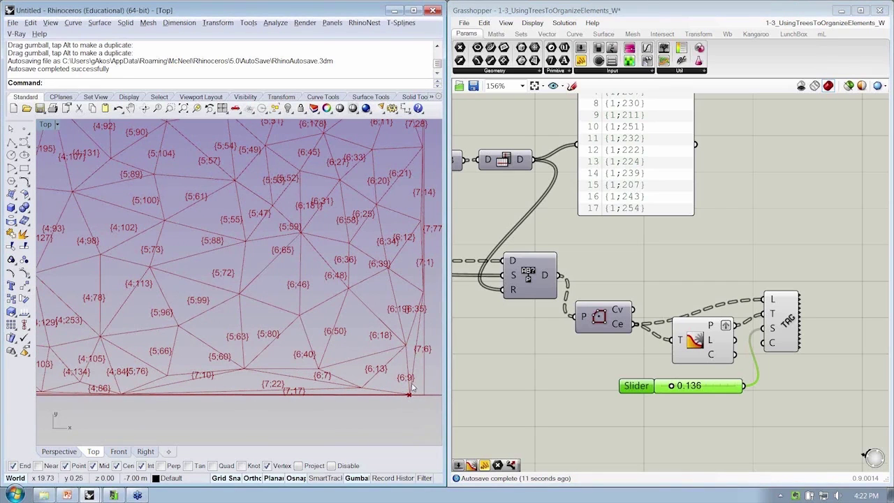
{"action": "scroll", "coordinate": [412, 388], "scroll_direction": "up", "scroll_amount": 3}
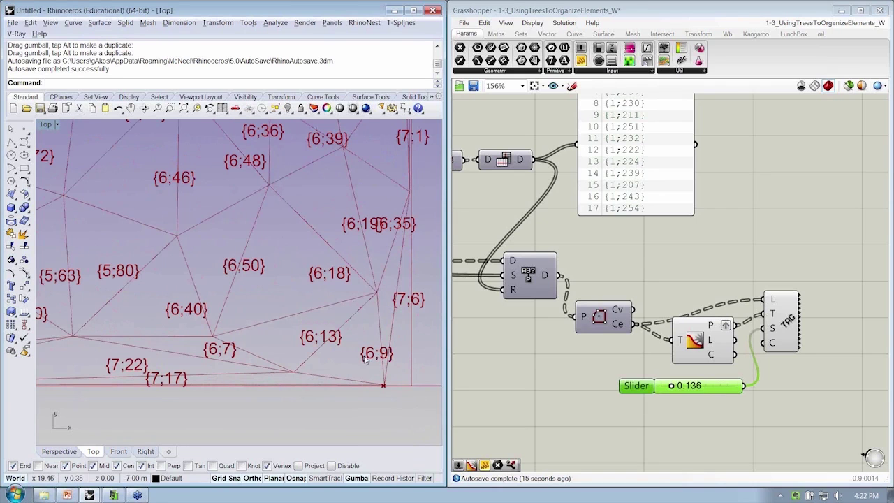
{"action": "scroll", "coordinate": [364, 359], "scroll_direction": "down", "scroll_amount": 5}
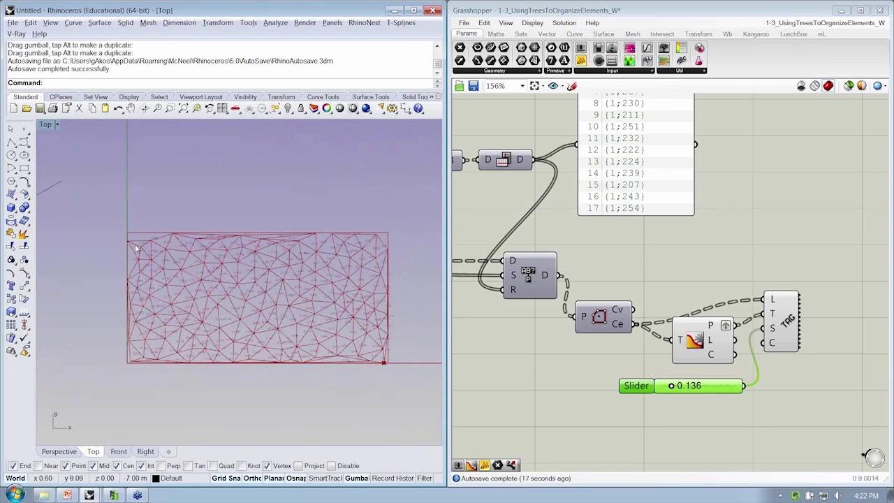
{"action": "scroll", "coordinate": [126, 245], "scroll_direction": "up", "scroll_amount": 5}
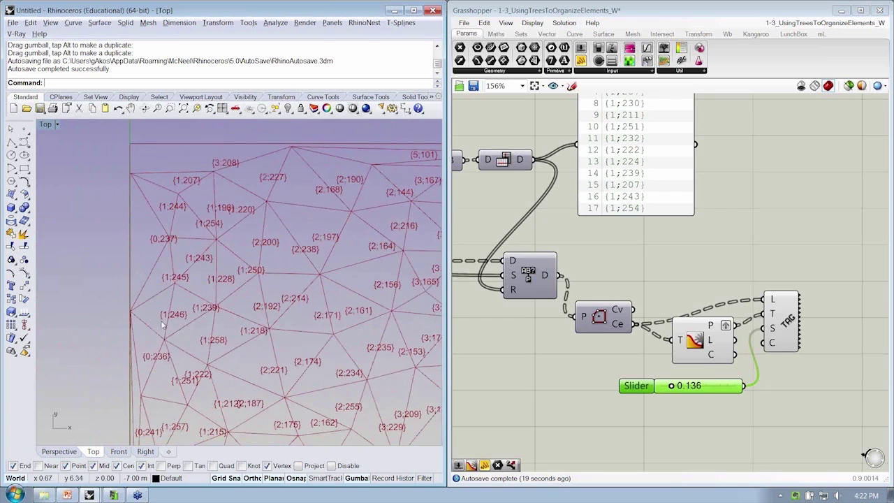
{"action": "right_click_drag", "start_coordinate": [157, 365], "coordinate": [164, 242]}
Step: Reverse the data of Sort List's K output
{"action": "right_click_drag", "start_coordinate": [504, 329], "coordinate": [649, 329]}
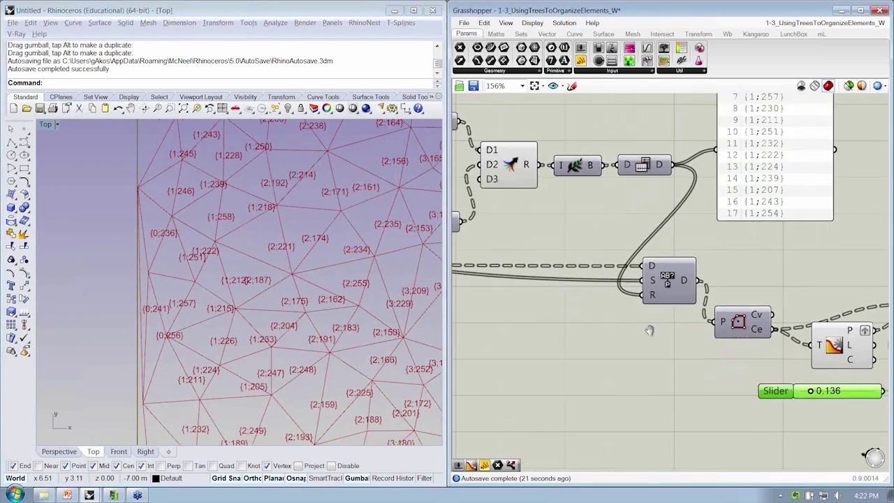
{"action": "right_click_drag", "start_coordinate": [517, 299], "coordinate": [769, 308]}
{"action": "scroll", "coordinate": [695, 300], "scroll_direction": "down", "scroll_amount": 1}
{"action": "right_click_drag", "start_coordinate": [698, 300], "coordinate": [784, 305]}
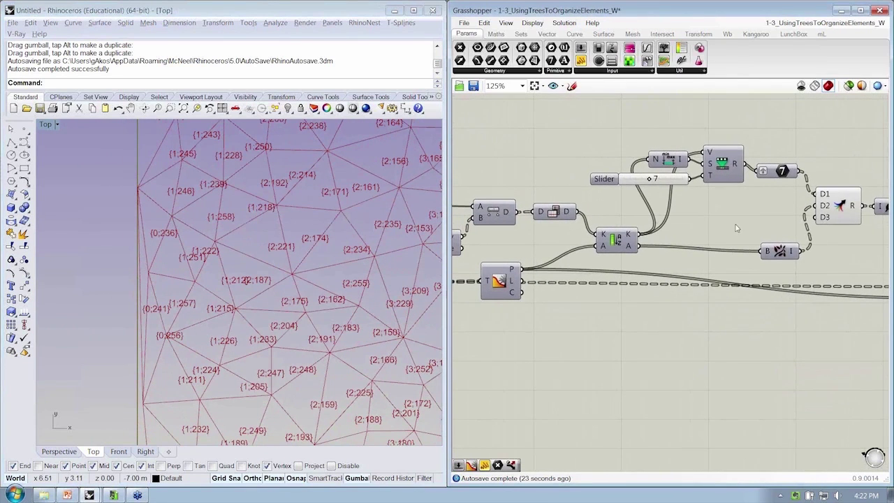
{"action": "right_click_drag", "start_coordinate": [743, 203], "coordinate": [722, 209]}
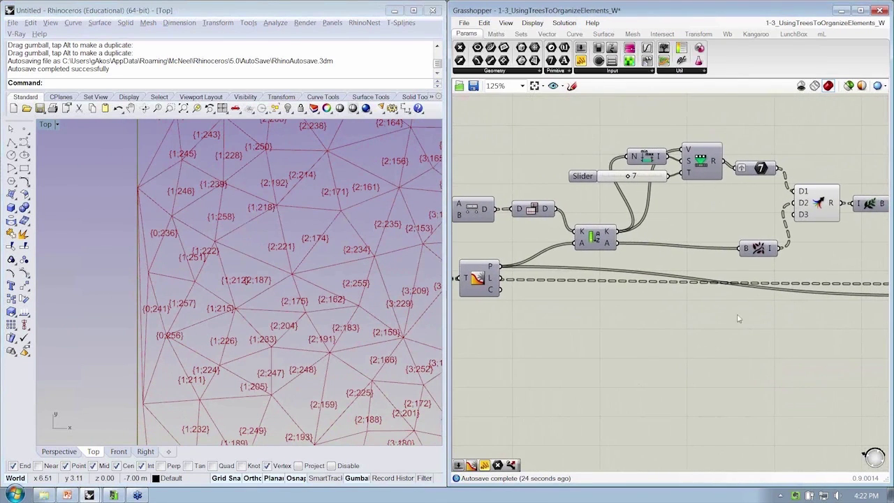
{"action": "right_click", "coordinate": [609, 232]}
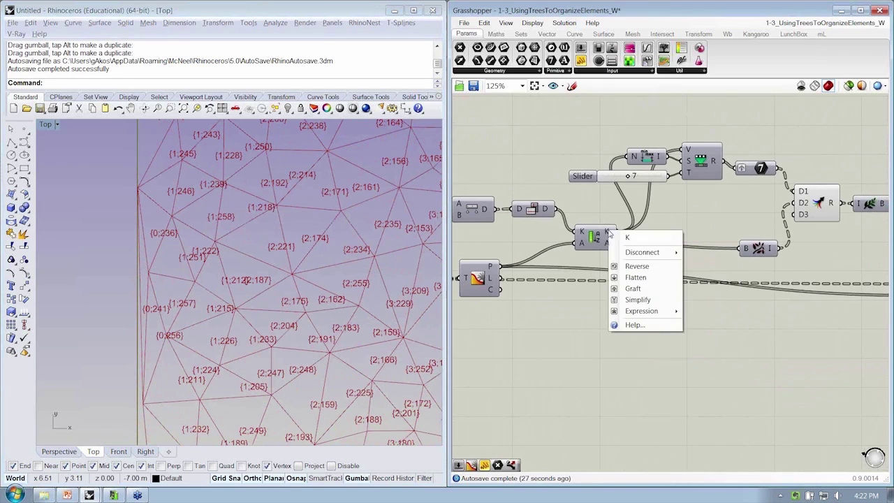
{"action": "left_click", "coordinate": [637, 264]}
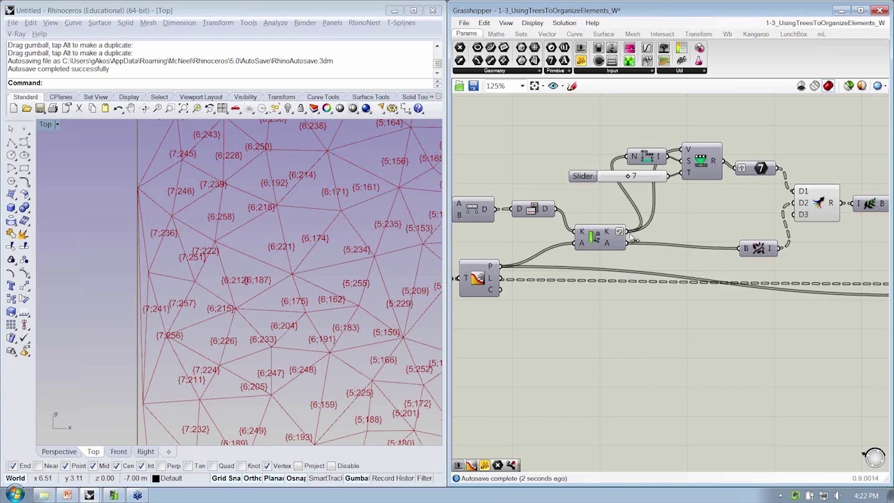
Step: Switch Reverse off and back on for Sort List's K output to compare the resulting path labels
{"action": "right_click_drag", "start_coordinate": [670, 245], "coordinate": [584, 242]}
{"action": "right_click_drag", "start_coordinate": [393, 257], "coordinate": [269, 199]}
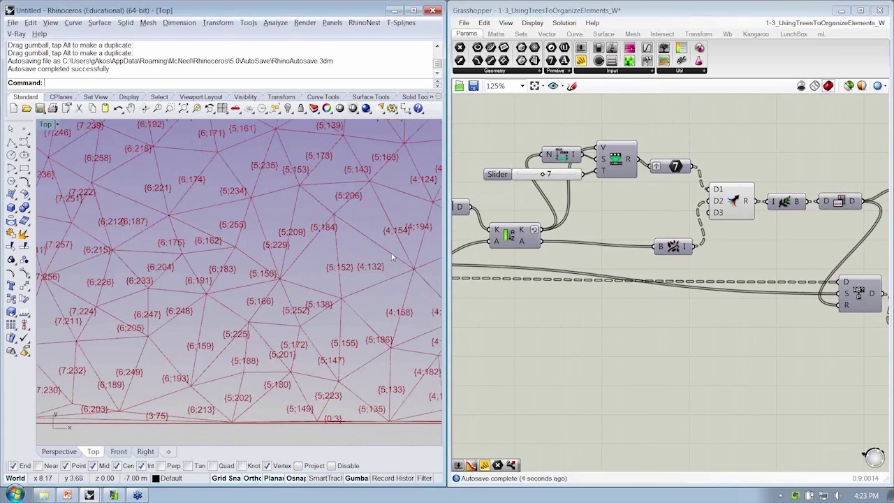
{"action": "scroll", "coordinate": [691, 241], "scroll_direction": "down", "scroll_amount": 1}
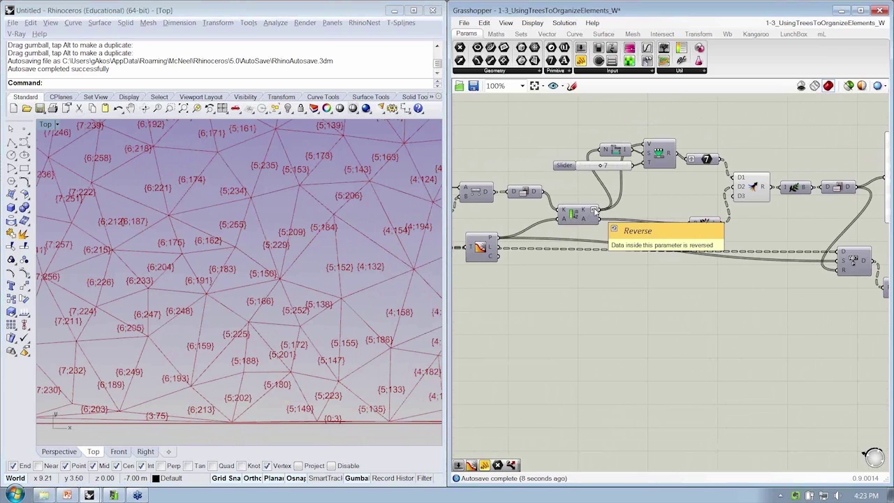
{"action": "right_click", "coordinate": [595, 211]}
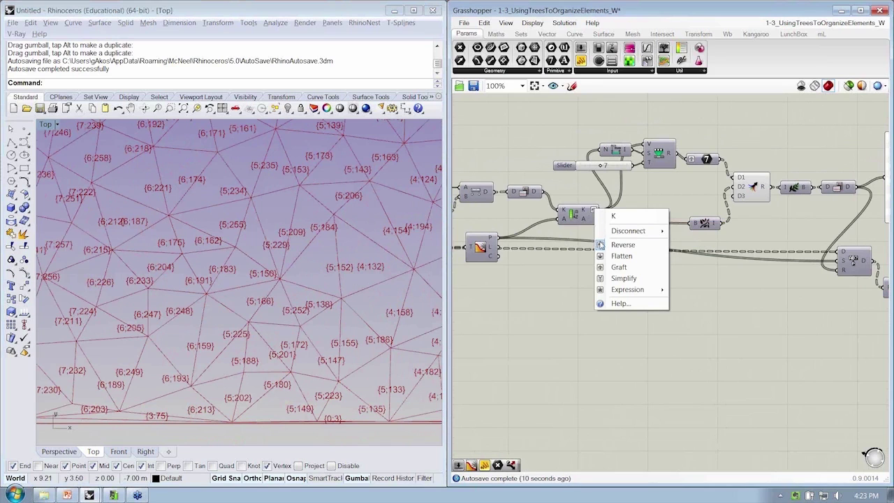
{"action": "left_click", "coordinate": [607, 257]}
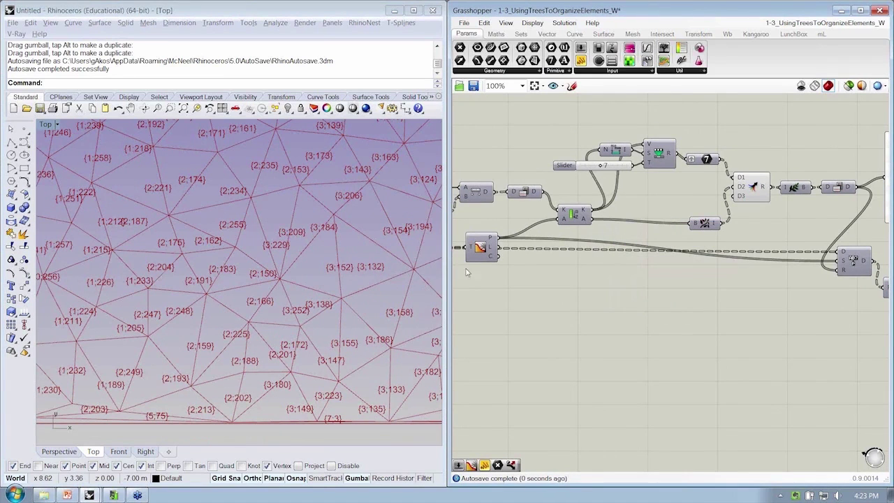
{"action": "right_click", "coordinate": [595, 212]}
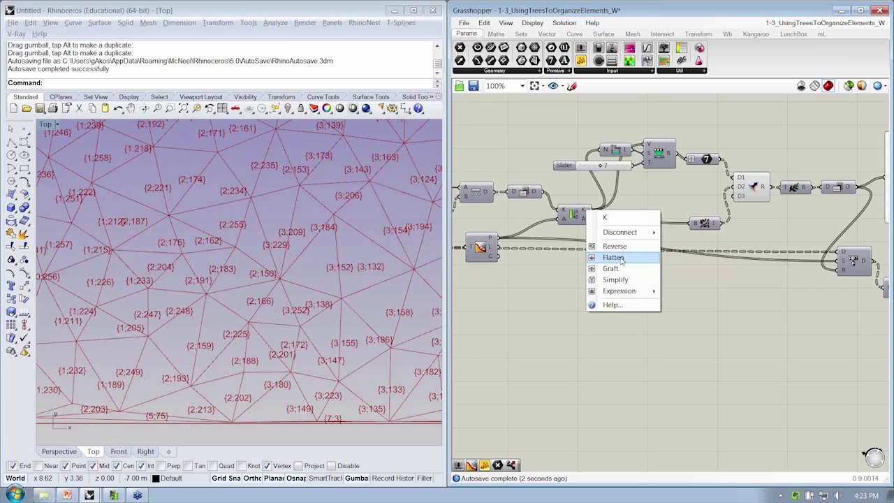
{"action": "left_click", "coordinate": [620, 257]}
Step: Examine the path labels across the mesh, from its lower right corner to its left edge and as a whole
{"action": "left_click", "coordinate": [38, 192]}
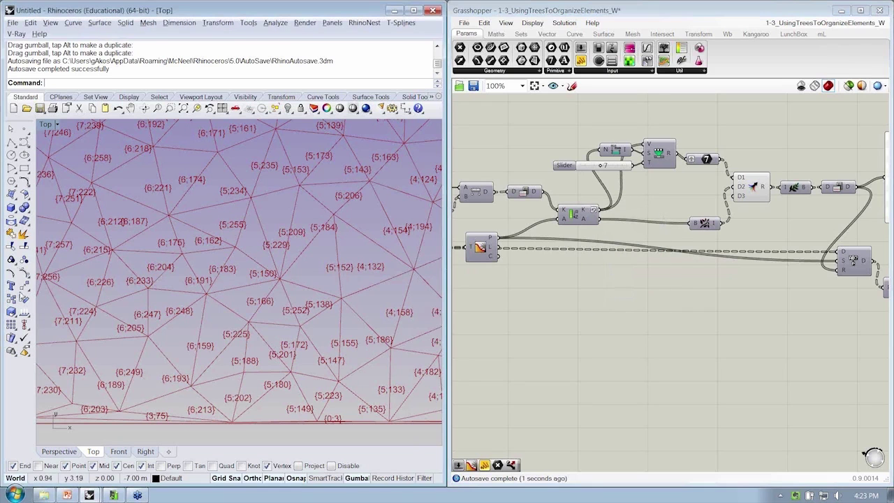
{"action": "scroll", "coordinate": [241, 320], "scroll_direction": "down", "scroll_amount": 4}
{"action": "right_click_drag", "start_coordinate": [413, 334], "coordinate": [163, 286]}
{"action": "scroll", "coordinate": [162, 287], "scroll_direction": "up", "scroll_amount": 3}
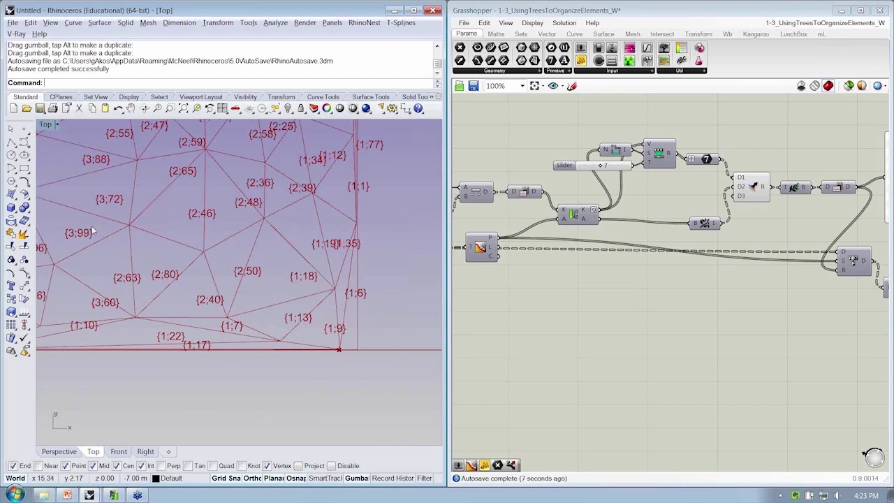
{"action": "scroll", "coordinate": [701, 328], "scroll_direction": "down", "scroll_amount": 2}
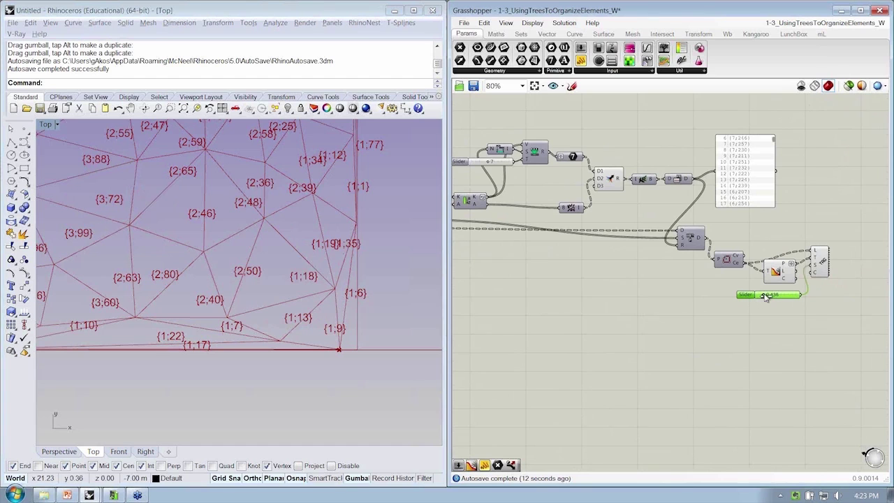
{"action": "left_click_drag", "start_coordinate": [767, 297], "coordinate": [766, 301]}
{"action": "scroll", "coordinate": [377, 391], "scroll_direction": "down", "scroll_amount": 4}
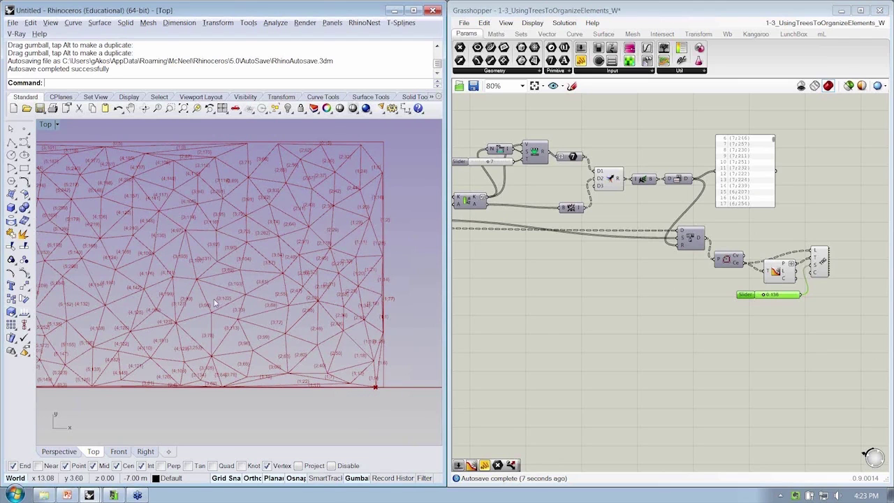
{"action": "right_click_drag", "start_coordinate": [215, 267], "coordinate": [319, 255]}
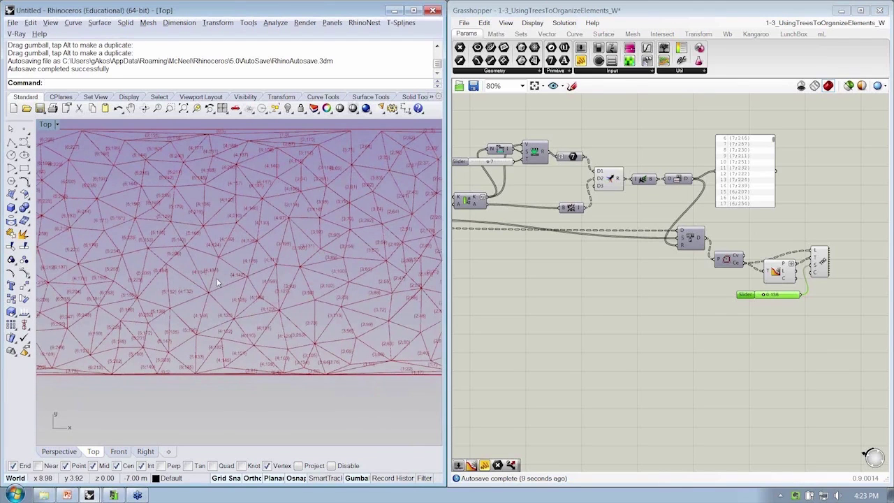
{"action": "right_click_drag", "start_coordinate": [217, 283], "coordinate": [282, 269]}
{"action": "right_click_drag", "start_coordinate": [347, 273], "coordinate": [269, 248]}
{"action": "scroll", "coordinate": [314, 267], "scroll_direction": "down", "scroll_amount": 4}
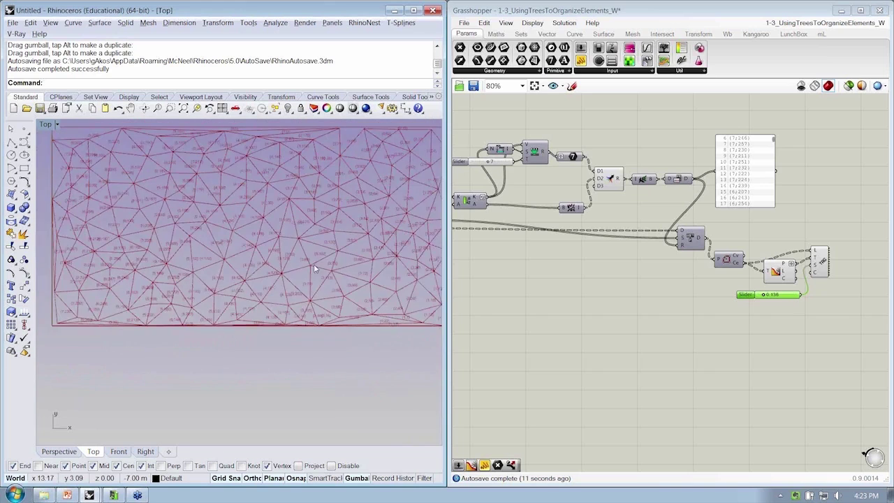
{"action": "right_click_drag", "start_coordinate": [358, 292], "coordinate": [312, 295]}
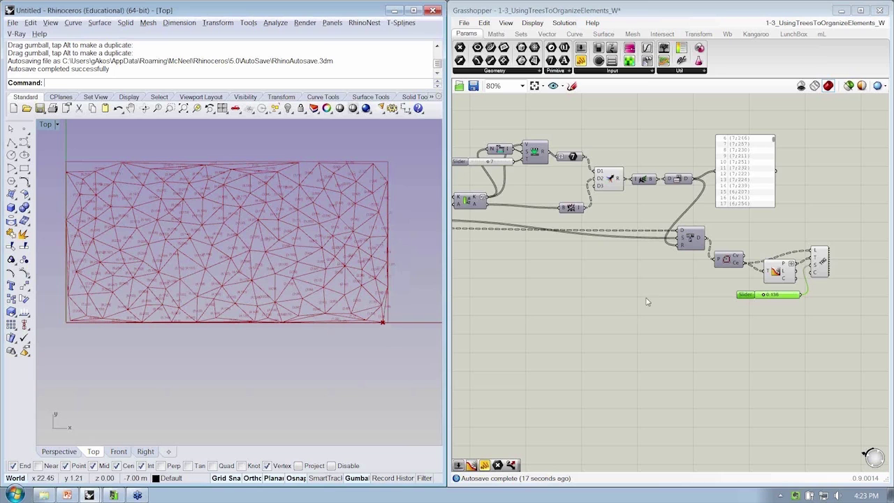
Step: Move Polygon Center, Tree Statistics, Text Tag 3D and the size slider lower, and shift Replace Branches slightly aside
{"action": "right_click_drag", "start_coordinate": [756, 299], "coordinate": [667, 316]}
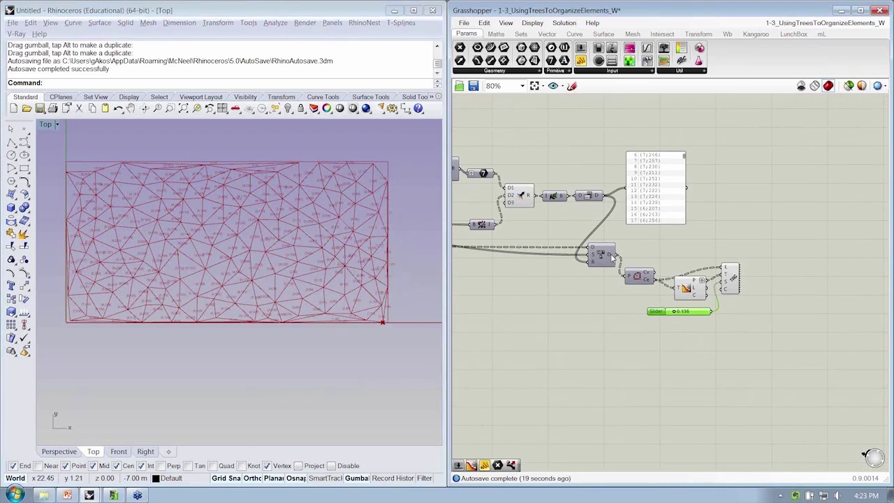
{"action": "mouse_move", "coordinate": [613, 258]}
{"action": "scroll", "coordinate": [613, 257], "scroll_direction": "up", "scroll_amount": 3}
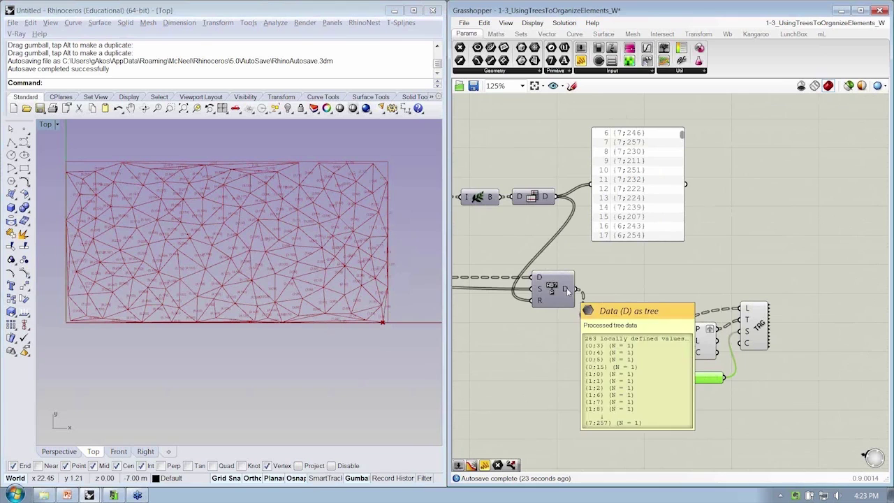
{"action": "left_click_drag", "start_coordinate": [557, 293], "coordinate": [566, 286]}
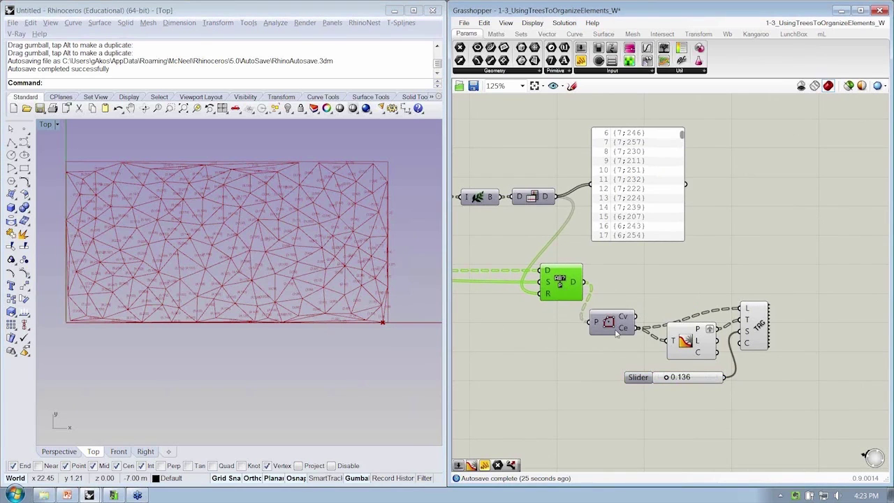
{"action": "left_click_drag", "start_coordinate": [775, 285], "coordinate": [622, 417]}
{"action": "left_click_drag", "start_coordinate": [619, 352], "coordinate": [624, 415]}
{"action": "left_click", "coordinate": [601, 349]}
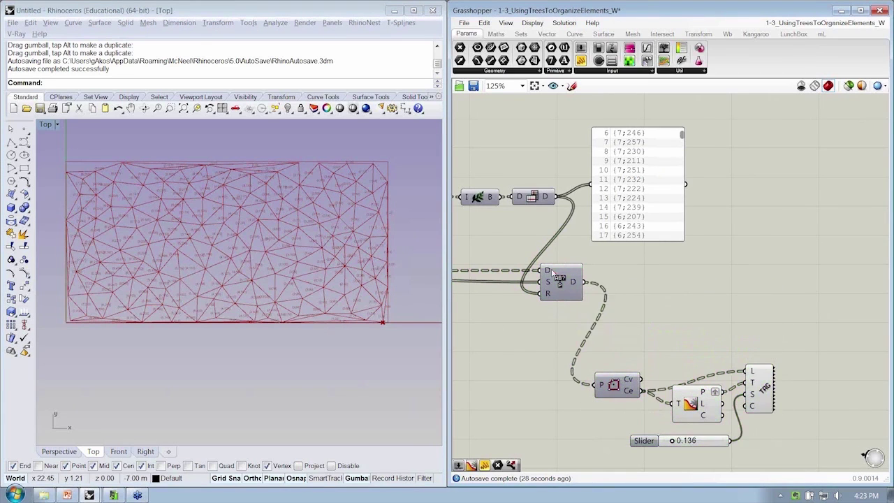
{"action": "left_click_drag", "start_coordinate": [554, 272], "coordinate": [592, 276]}
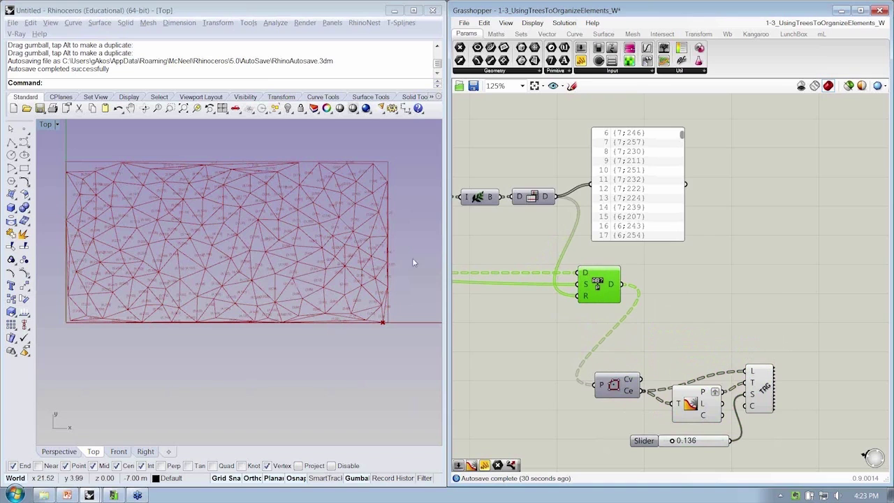
Step: Insert Shift Paths fed by Replace Branches' D output and check its data tree
{"action": "right_click_drag", "start_coordinate": [646, 273], "coordinate": [585, 276]}
{"action": "left_click", "coordinate": [521, 34]}
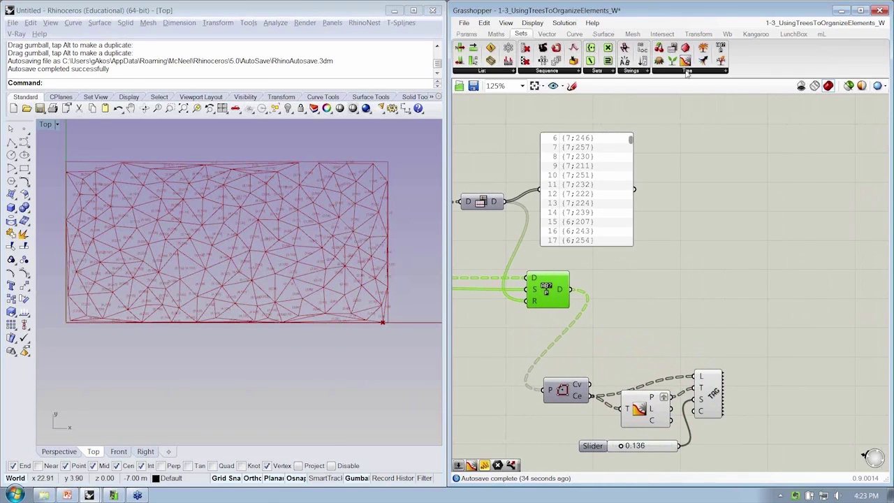
{"action": "left_click", "coordinate": [688, 71]}
{"action": "left_click", "coordinate": [746, 112]}
{"action": "left_click", "coordinate": [700, 265]}
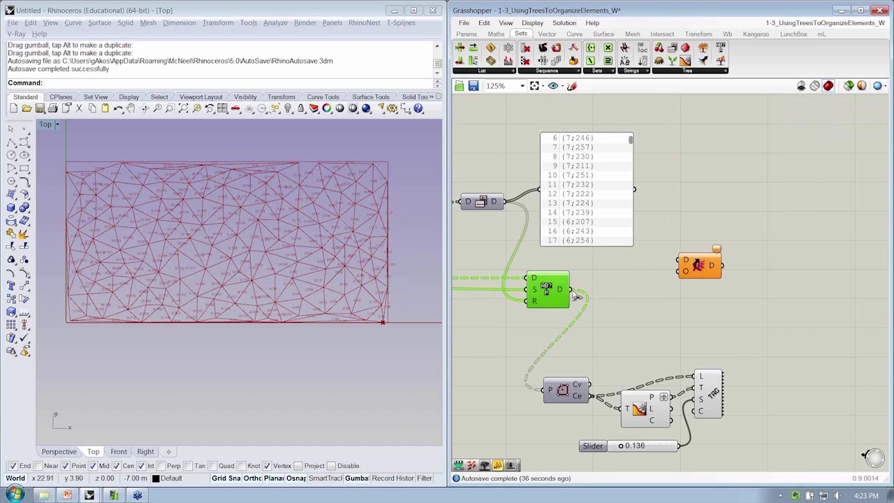
{"action": "left_click_drag", "start_coordinate": [577, 296], "coordinate": [677, 261]}
{"action": "mouse_move", "coordinate": [714, 266]}
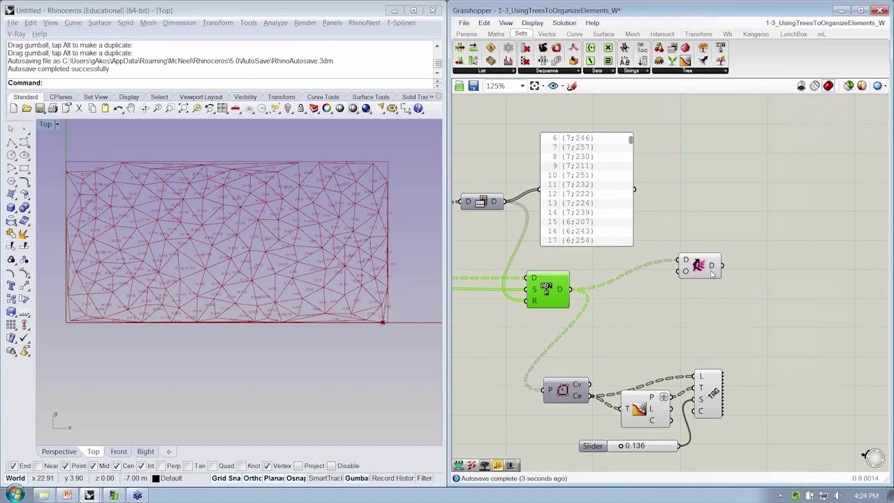
{"action": "left_click_drag", "start_coordinate": [715, 264], "coordinate": [687, 268]}
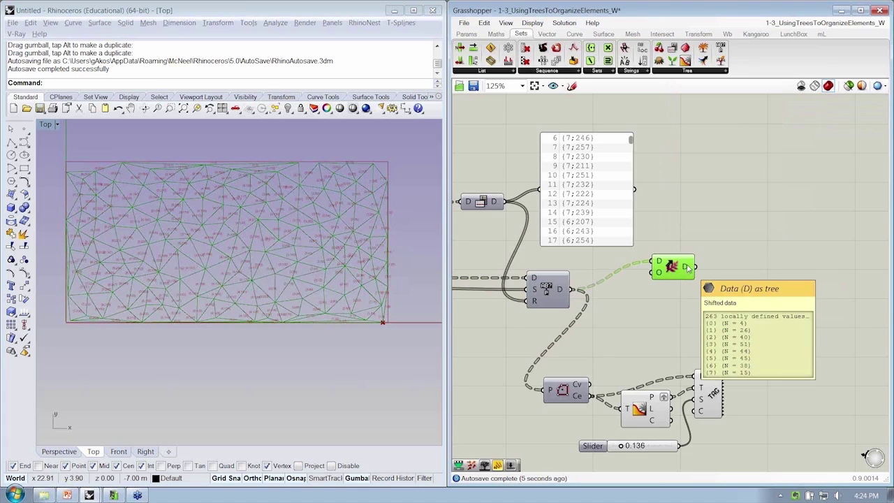
{"action": "left_click", "coordinate": [707, 237]}
Step: Reposition Shift Paths and connect its D output to the T input of a new Tree Statistics component
{"action": "right_click_drag", "start_coordinate": [775, 117], "coordinate": [723, 112]}
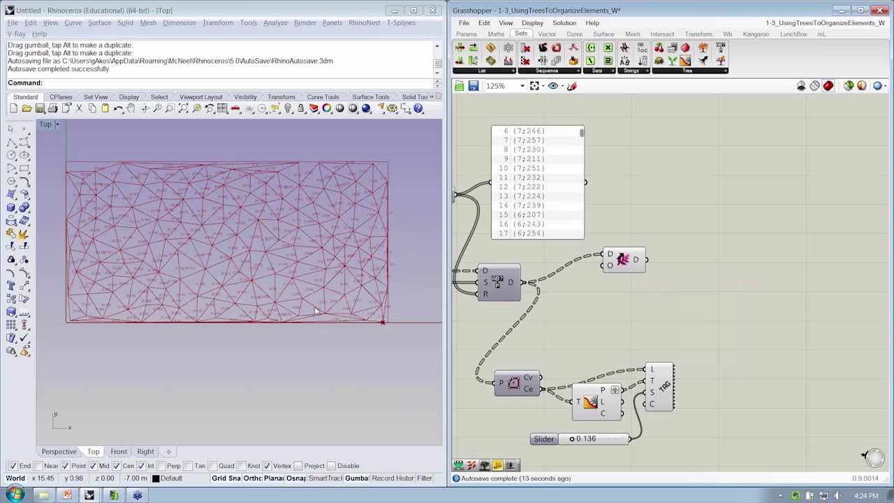
{"action": "right_click_drag", "start_coordinate": [662, 309], "coordinate": [639, 325]}
{"action": "left_click_drag", "start_coordinate": [542, 240], "coordinate": [538, 218]}
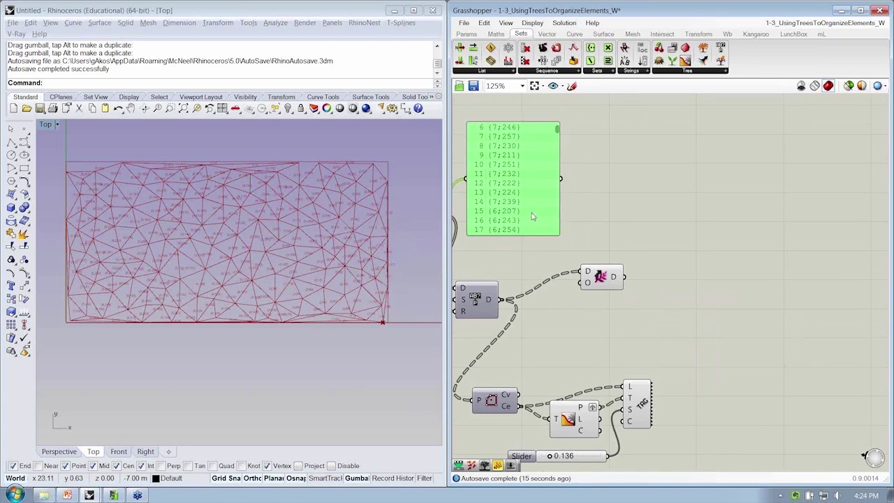
{"action": "left_click_drag", "start_coordinate": [614, 284], "coordinate": [601, 272]}
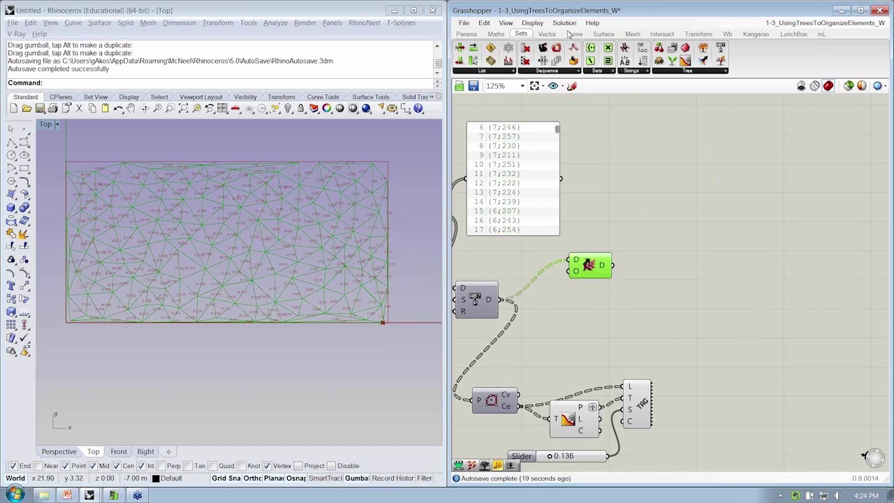
{"action": "mouse_move", "coordinate": [606, 267]}
{"action": "left_click_drag", "start_coordinate": [685, 60], "coordinate": [650, 294]}
{"action": "left_click_drag", "start_coordinate": [615, 266], "coordinate": [646, 312]}
{"action": "mouse_move", "coordinate": [667, 308]}
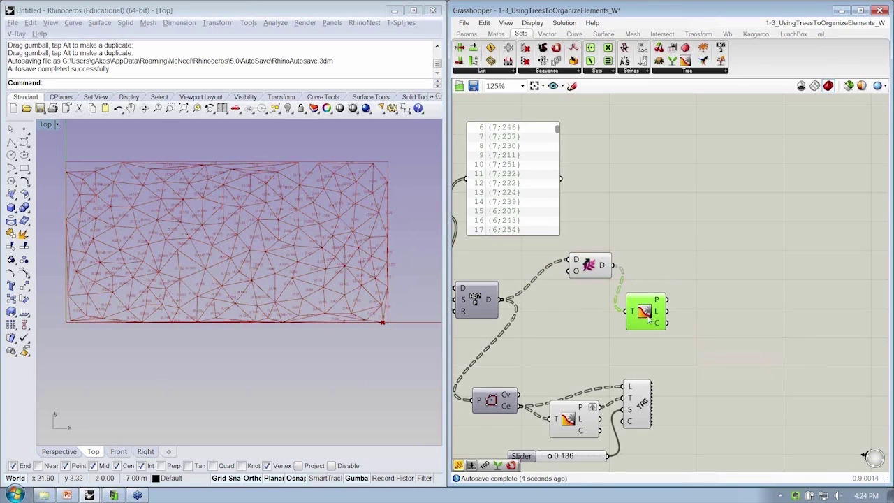
{"action": "right_click_drag", "start_coordinate": [653, 315], "coordinate": [639, 314]}
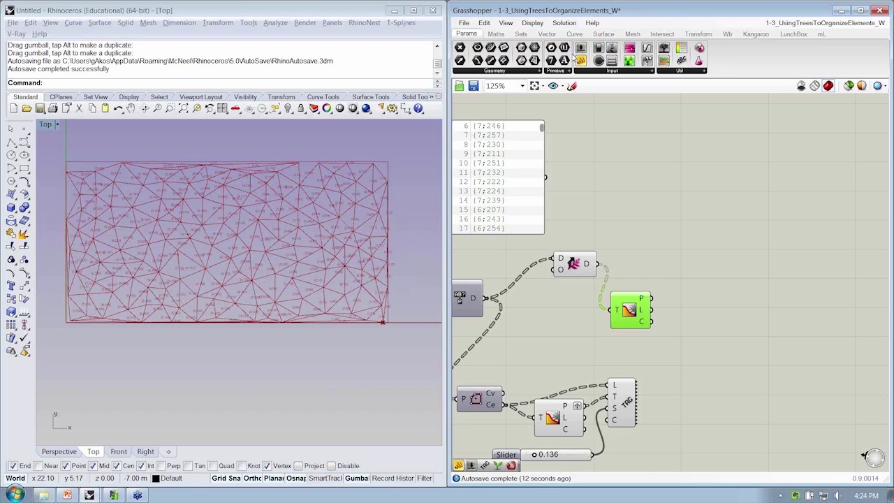
Step: Add a white colour swatch below the new Tree Statistics and a magenta copy beneath it
{"action": "left_click", "coordinate": [598, 72]}
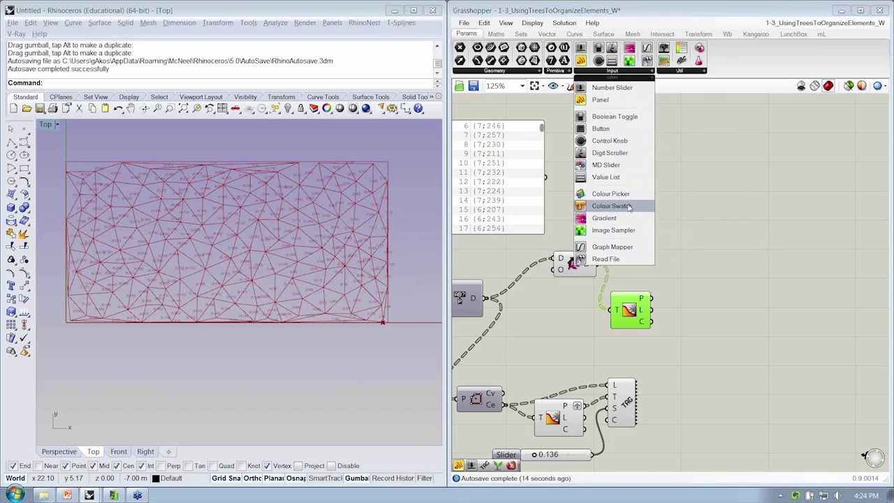
{"action": "left_click_drag", "start_coordinate": [657, 331], "coordinate": [652, 338]}
{"action": "left_click_drag", "start_coordinate": [646, 343], "coordinate": [647, 358], "text": "alt"}
{"action": "left_click", "coordinate": [670, 355]}
{"action": "left_click", "coordinate": [707, 389]}
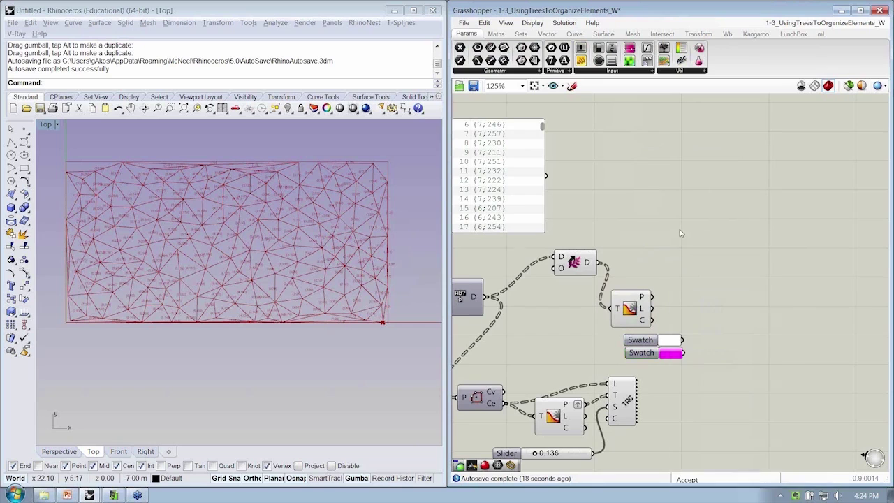
Step: Insert Repeat Data with both swatches connected to its D input and Tree Statistics' C output to its L input
{"action": "left_click", "coordinate": [521, 35]}
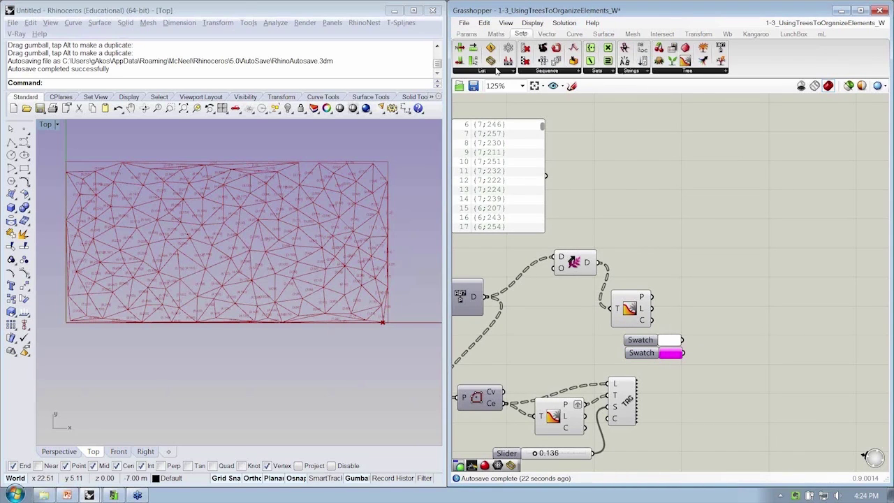
{"action": "left_click_drag", "start_coordinate": [557, 49], "coordinate": [718, 345]}
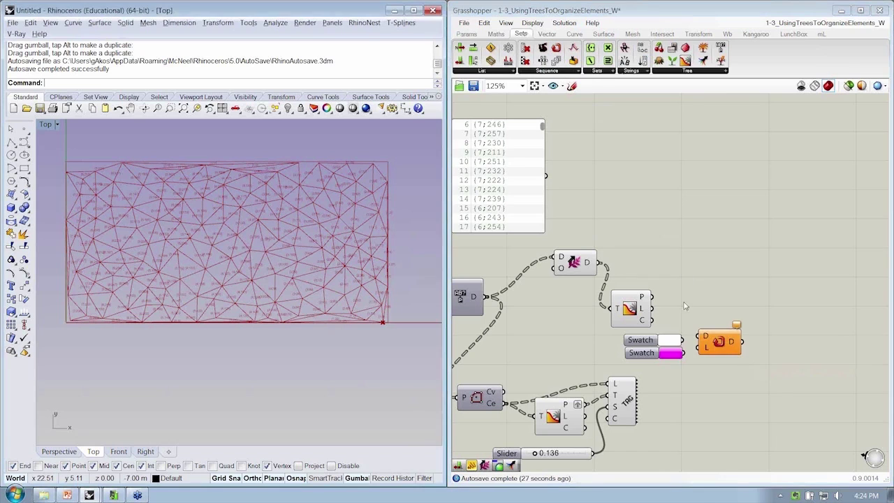
{"action": "scroll", "coordinate": [718, 345], "scroll_direction": "up", "scroll_amount": 2}
{"action": "left_click_drag", "start_coordinate": [648, 297], "coordinate": [661, 293]}
{"action": "left_click_drag", "start_coordinate": [640, 321], "coordinate": [591, 270], "text": "shift"}
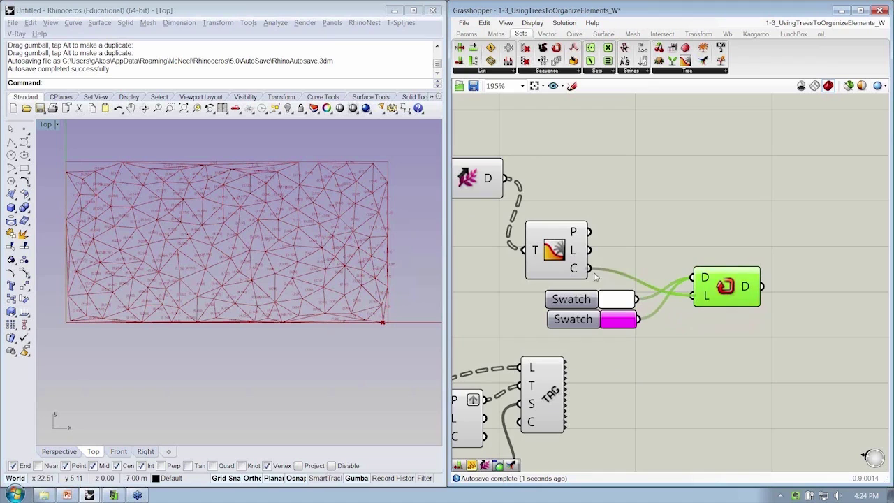
{"action": "scroll", "coordinate": [598, 274], "scroll_direction": "down", "scroll_amount": 2}
{"action": "right_click_drag", "start_coordinate": [611, 259], "coordinate": [627, 263]}
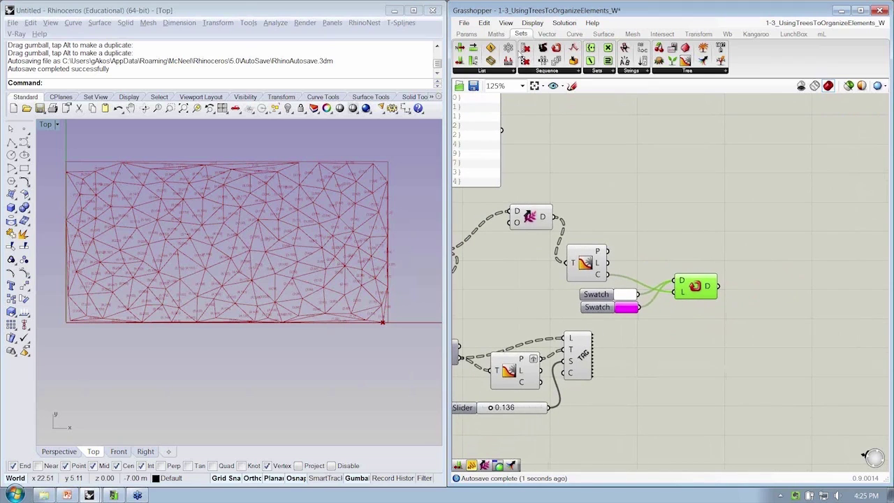
Step: Insert Custom Preview, connecting Shift Paths' output to G and Repeat Data's grafted output to S
{"action": "left_click", "coordinate": [549, 34]}
{"action": "left_click", "coordinate": [478, 72]}
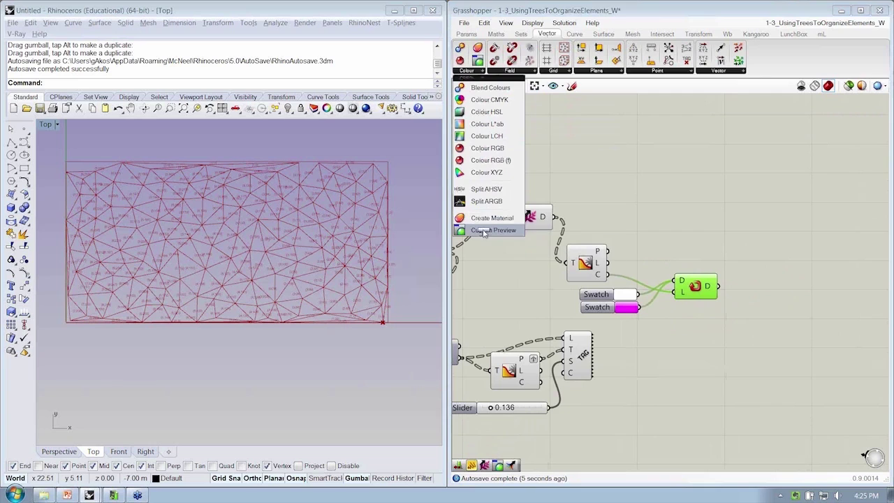
{"action": "left_click_drag", "start_coordinate": [491, 218], "coordinate": [762, 246]}
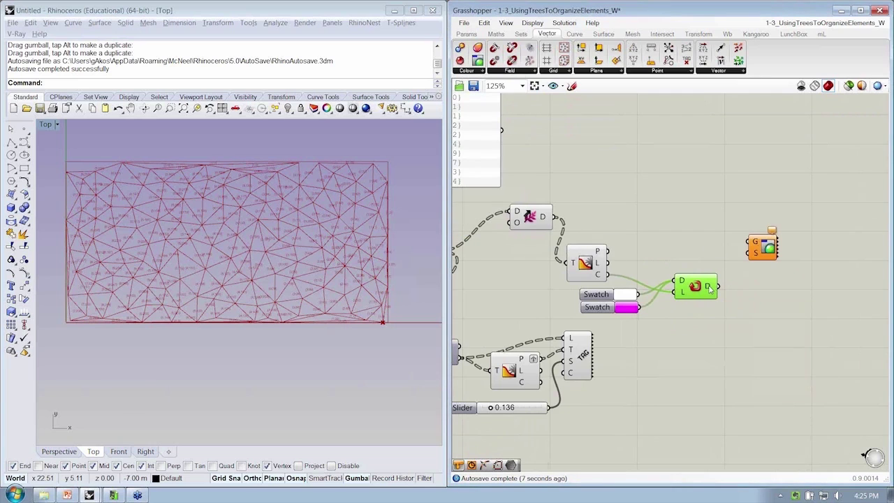
{"action": "right_click", "coordinate": [710, 289]}
{"action": "left_click", "coordinate": [740, 361]}
{"action": "left_click_drag", "start_coordinate": [728, 288], "coordinate": [558, 219]}
Step: Turn off the preview of Shift Paths and of the neighbouring components, including the path replacement, polygon centre and text tags
{"action": "right_click", "coordinate": [528, 214]}
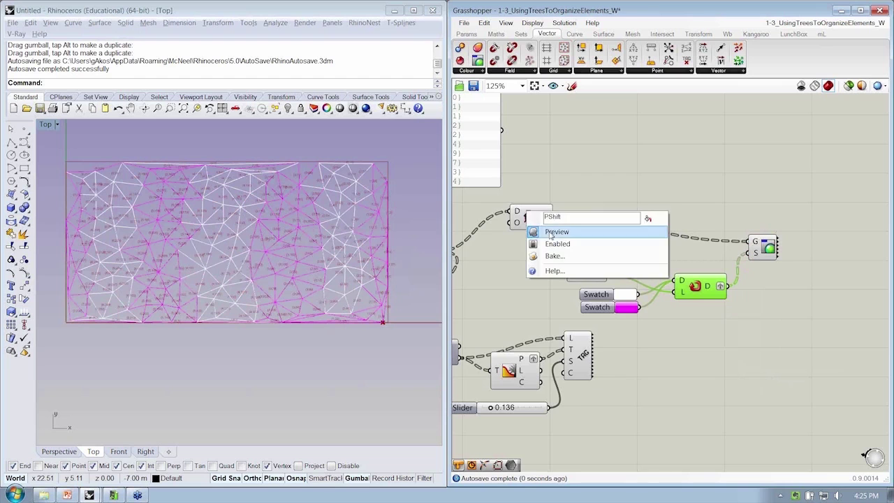
{"action": "left_click", "coordinate": [557, 231]}
{"action": "scroll", "coordinate": [796, 274], "scroll_direction": "down", "scroll_amount": 2}
{"action": "left_click_drag", "start_coordinate": [684, 385], "coordinate": [540, 225]}
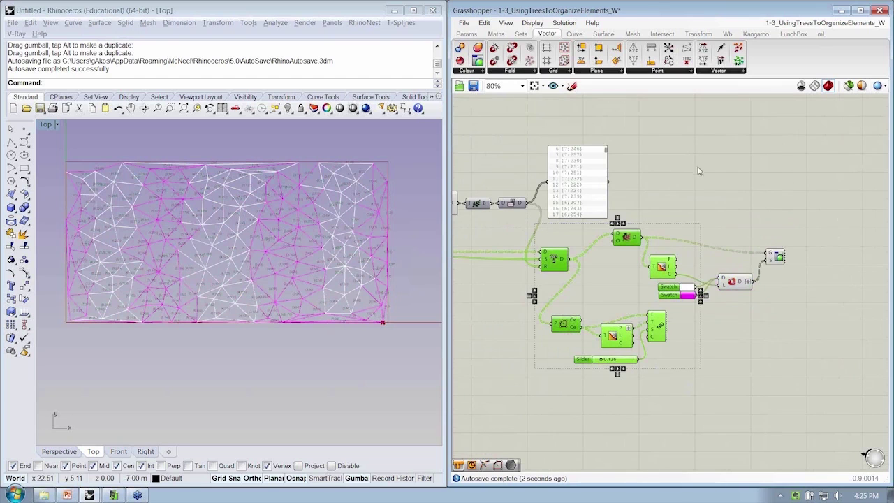
{"action": "right_click", "coordinate": [697, 165]}
{"action": "left_click", "coordinate": [703, 186]}
{"action": "right_click_drag", "start_coordinate": [700, 183], "coordinate": [680, 185]}
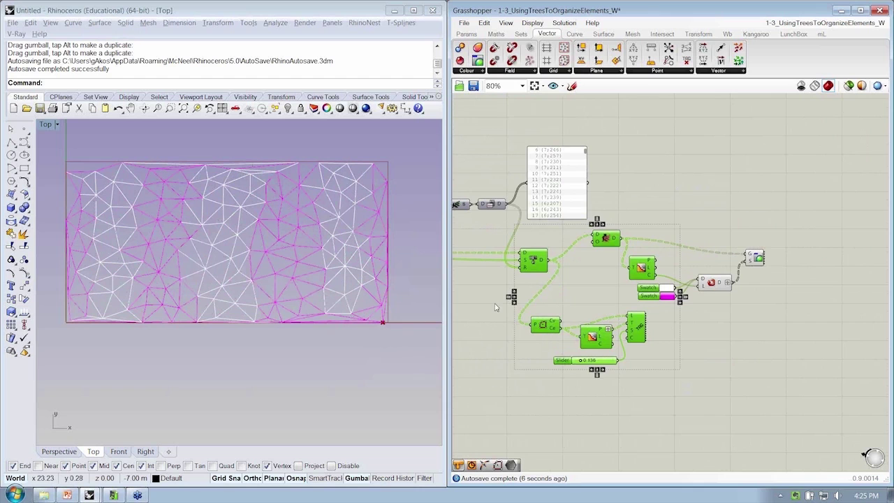
Step: Set the integer slider feeding the remap's target domain to 8 and inspect the regrouped cells in the Top viewport
{"action": "right_click_drag", "start_coordinate": [495, 308], "coordinate": [715, 300]}
{"action": "scroll", "coordinate": [540, 189], "scroll_direction": "up", "scroll_amount": 4}
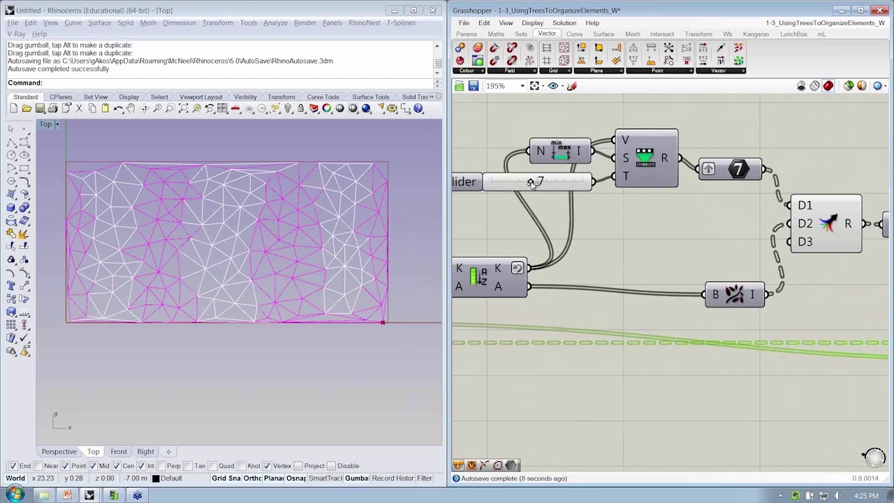
{"action": "mouse_move", "coordinate": [531, 183]}
{"action": "left_mouse_down"}
{"action": "mouse_move", "coordinate": [556, 183]}
{"action": "mouse_move", "coordinate": [500, 183]}
{"action": "mouse_move", "coordinate": [531, 183]}
{"action": "mouse_move", "coordinate": [538, 193]}
{"action": "left_mouse_up"}
{"action": "right_click_drag", "start_coordinate": [746, 314], "coordinate": [568, 270]}
{"action": "scroll", "coordinate": [569, 270], "scroll_direction": "down", "scroll_amount": 2}
{"action": "right_click_drag", "start_coordinate": [747, 251], "coordinate": [544, 184]}
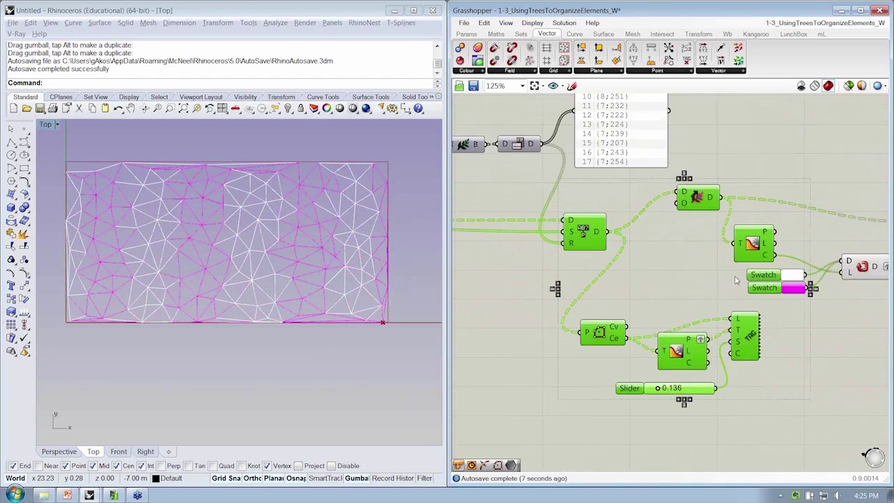
{"action": "scroll", "coordinate": [737, 280], "scroll_direction": "down", "scroll_amount": 1}
{"action": "right_click_drag", "start_coordinate": [737, 280], "coordinate": [579, 263]}
{"action": "left_click", "coordinate": [719, 274]}
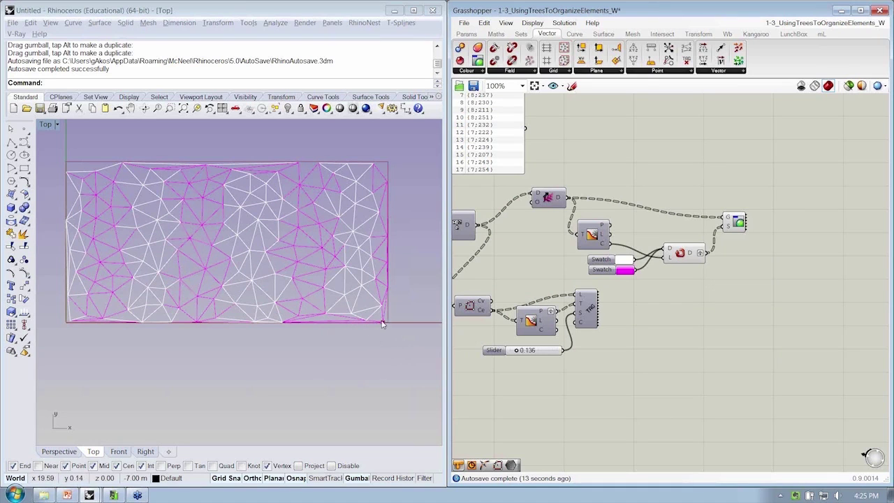
{"action": "scroll", "coordinate": [216, 222], "scroll_direction": "up", "scroll_amount": 3}
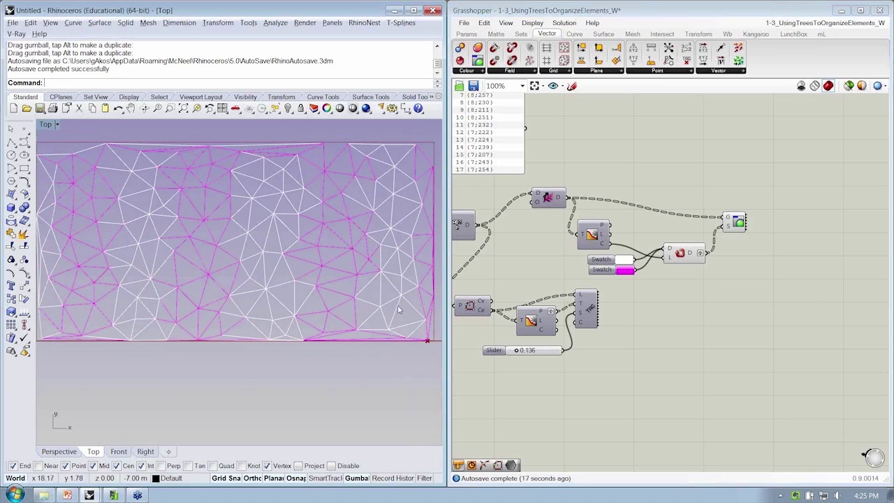
{"action": "right_click_drag", "start_coordinate": [427, 341], "coordinate": [397, 346]}
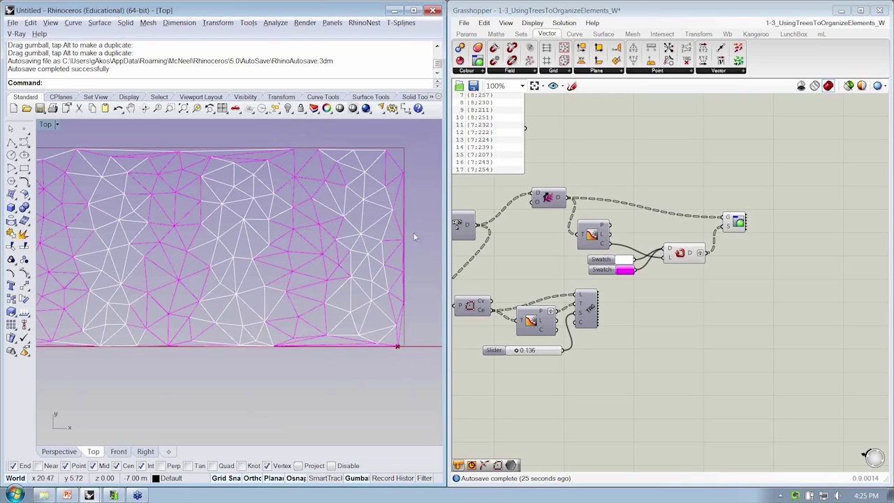
Step: Try meshing the cells with a Simple Mesh component between Shift Paths and Custom Preview, and delete it
{"action": "right_click_drag", "start_coordinate": [704, 222], "coordinate": [682, 231]}
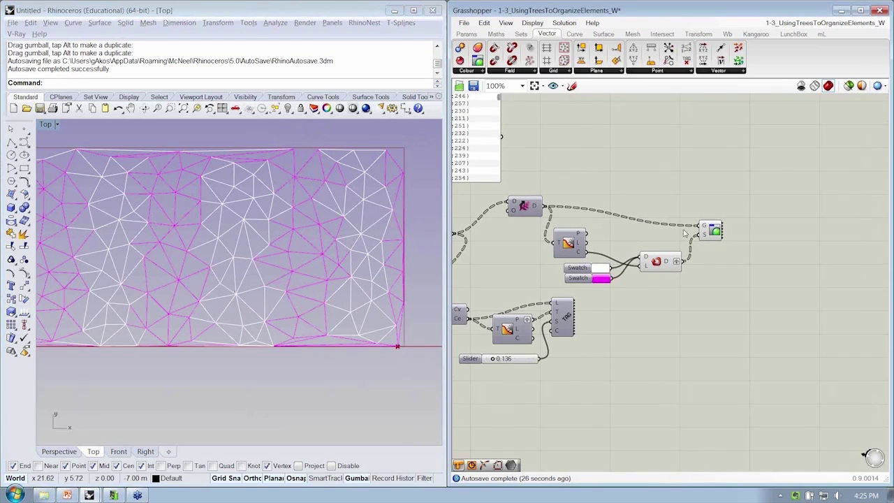
{"action": "left_click", "coordinate": [633, 34]}
{"action": "left_click", "coordinate": [648, 72]}
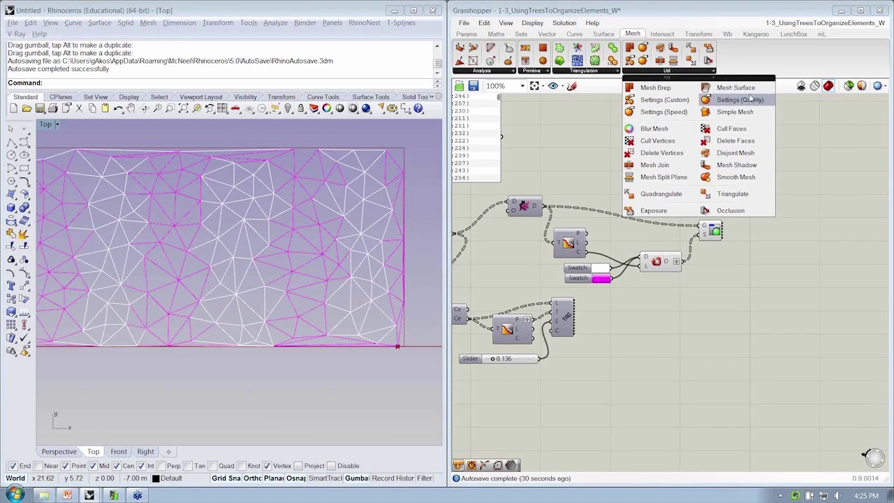
{"action": "left_click_drag", "start_coordinate": [735, 112], "coordinate": [622, 199]}
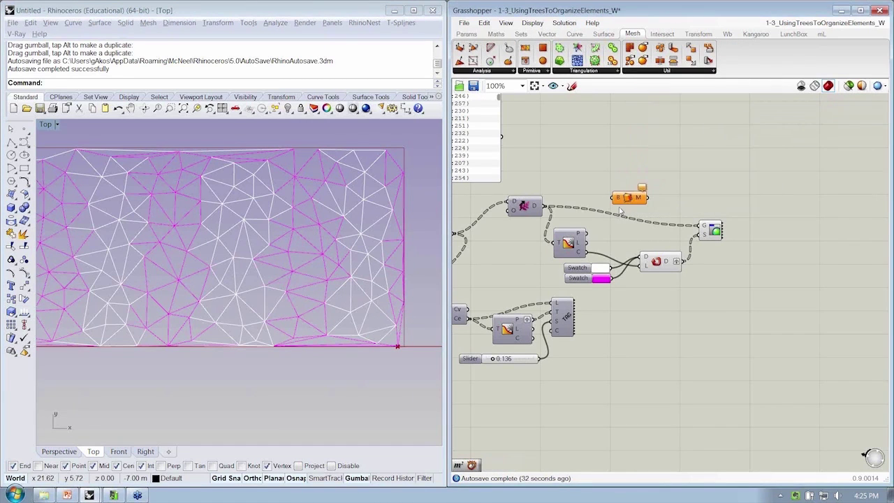
{"action": "left_click", "coordinate": [521, 204]}
{"action": "left_click_drag", "start_coordinate": [543, 207], "coordinate": [696, 227]}
{"action": "left_click", "coordinate": [649, 220]}
{"action": "right_click", "coordinate": [634, 200]}
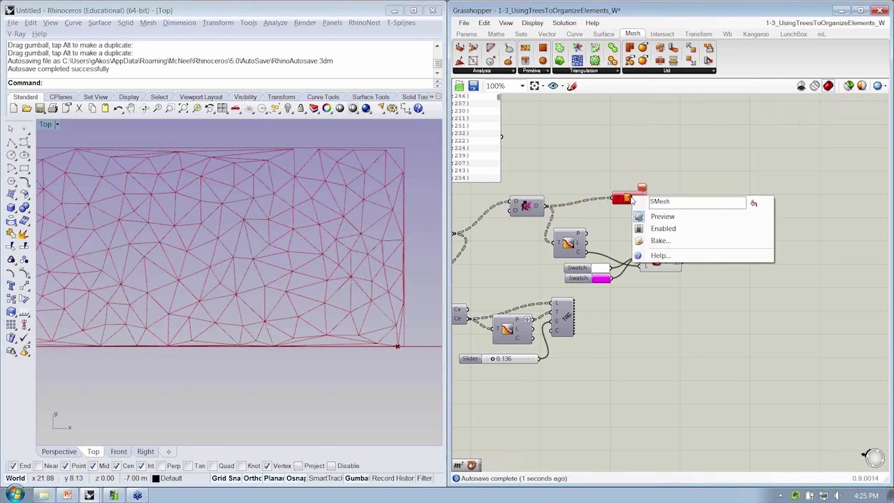
{"action": "left_click_drag", "start_coordinate": [631, 199], "coordinate": [631, 194]}
{"action": "right_click_drag", "start_coordinate": [546, 211], "coordinate": [561, 212]}
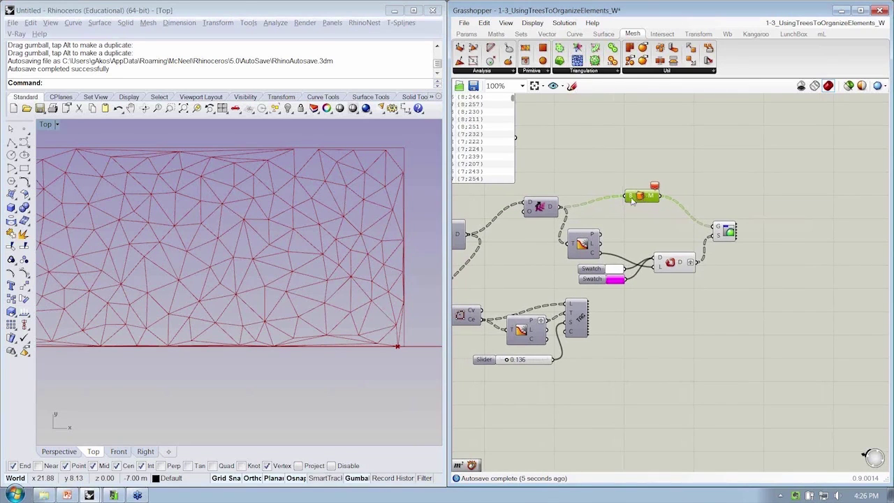
{"action": "key", "text": "Delete"}
Step: Try filling the cells with a freeform surface component before Custom Preview, delete it, and reconnect Shift Paths' output to G
{"action": "left_click", "coordinate": [603, 35]}
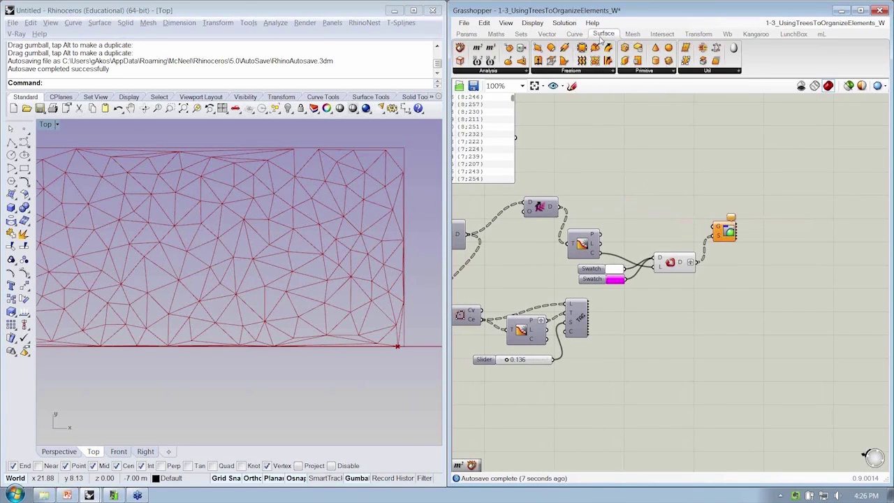
{"action": "mouse_move", "coordinate": [564, 61]}
{"action": "left_mouse_down"}
{"action": "mouse_move", "coordinate": [584, 190]}
{"action": "mouse_move", "coordinate": [605, 173]}
{"action": "mouse_move", "coordinate": [714, 227]}
{"action": "left_mouse_up"}
{"action": "left_click_drag", "start_coordinate": [595, 171], "coordinate": [613, 178]}
{"action": "left_click", "coordinate": [617, 206]}
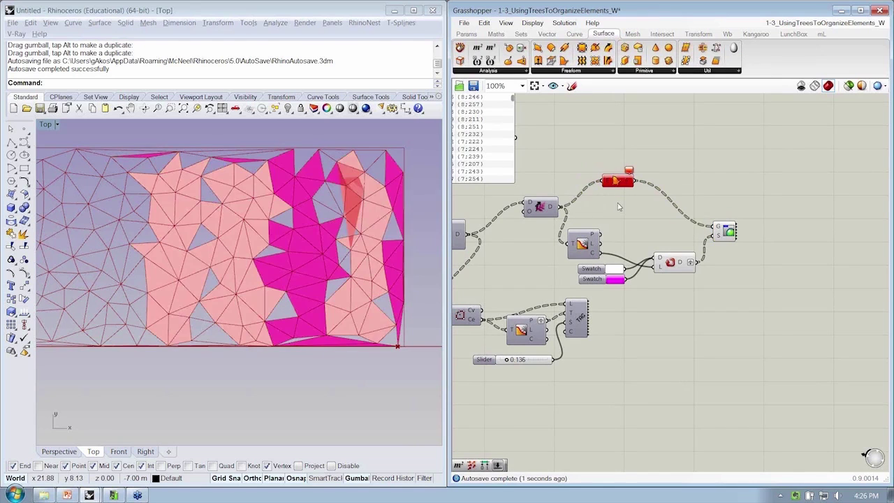
{"action": "left_click", "coordinate": [617, 181]}
{"action": "key", "text": "Delete"}
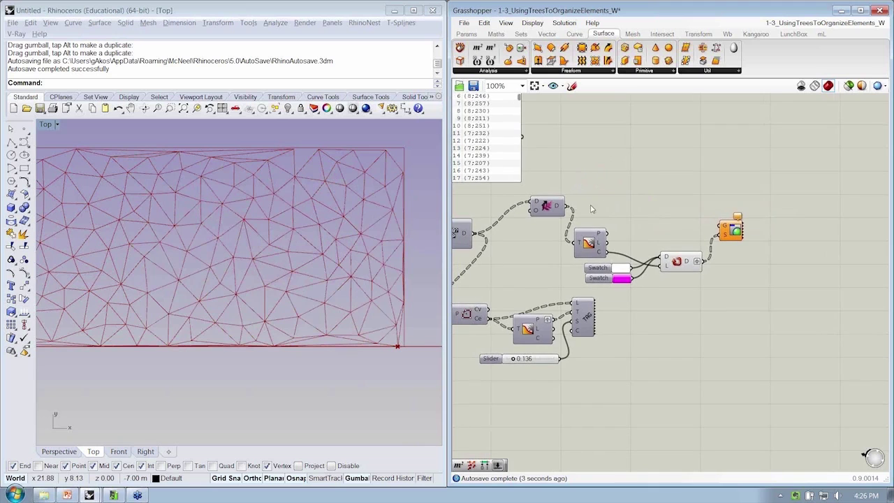
{"action": "left_click_drag", "start_coordinate": [577, 211], "coordinate": [722, 225]}
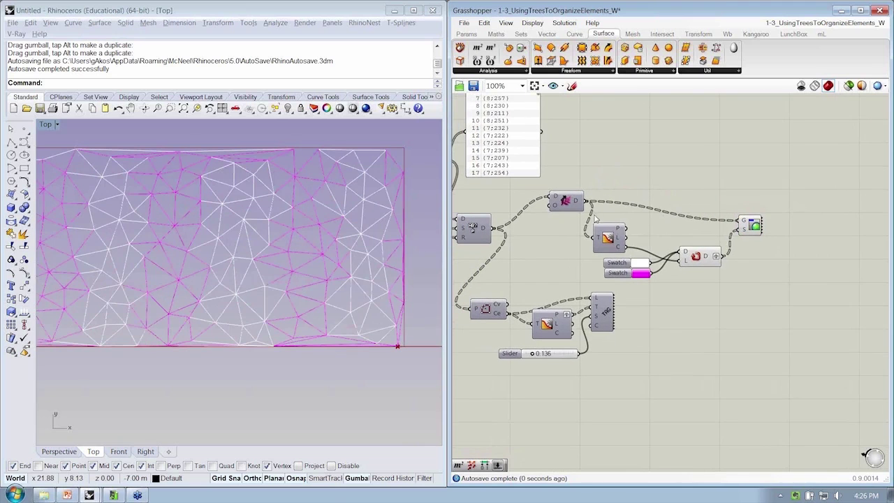
Step: Reposition Shift Paths, turn the text tag preview back on, and check the path labels on the coloured cells
{"action": "left_click_drag", "start_coordinate": [574, 200], "coordinate": [568, 208]}
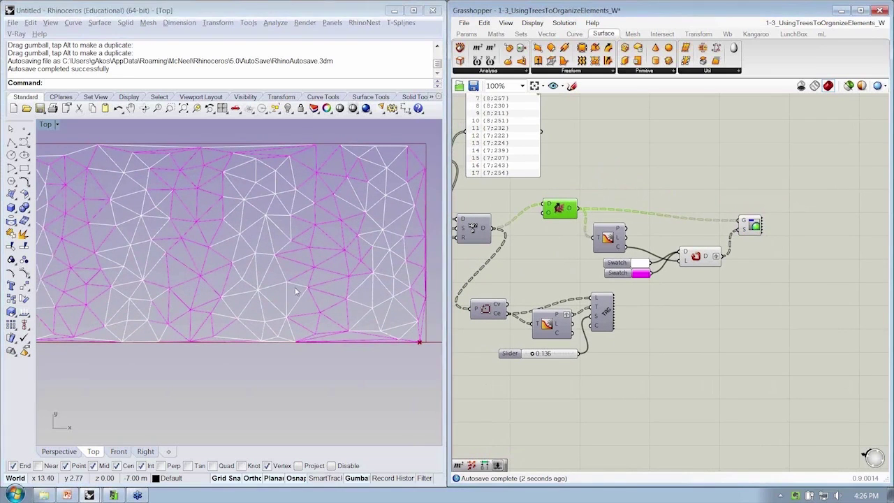
{"action": "scroll", "coordinate": [295, 292], "scroll_direction": "down", "scroll_amount": 3}
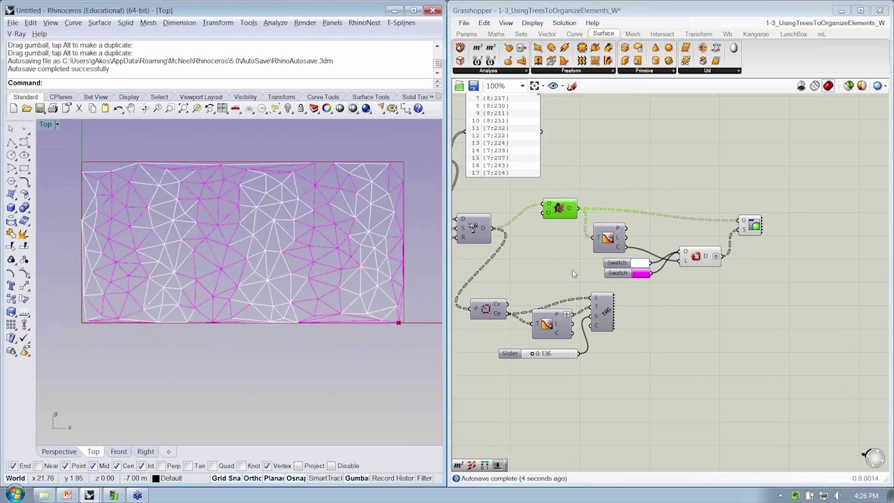
{"action": "right_click_drag", "start_coordinate": [572, 274], "coordinate": [554, 279]}
{"action": "right_click", "coordinate": [580, 316]}
{"action": "left_click", "coordinate": [601, 333]}
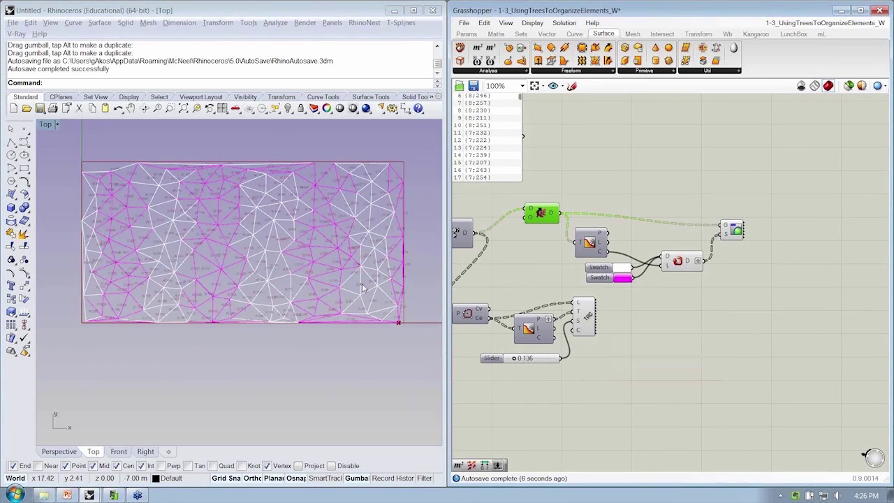
{"action": "scroll", "coordinate": [363, 288], "scroll_direction": "up", "scroll_amount": 5}
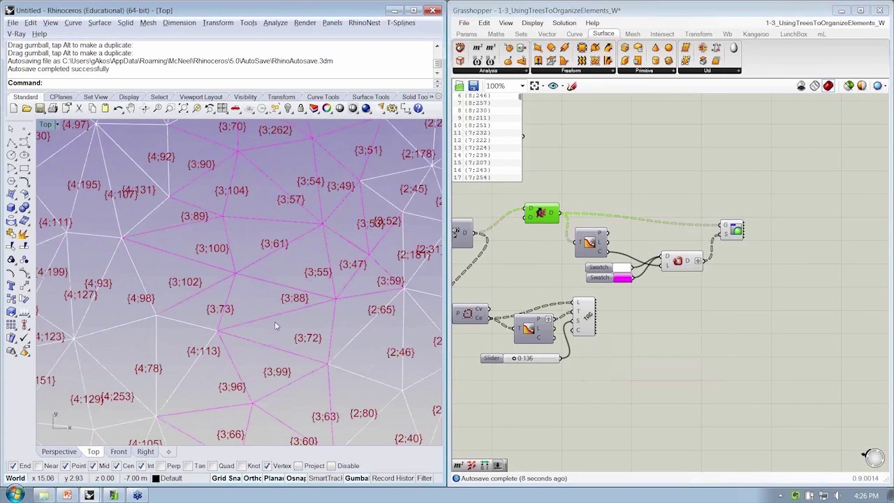
{"action": "scroll", "coordinate": [258, 296], "scroll_direction": "down", "scroll_amount": 2}
{"action": "right_click_drag", "start_coordinate": [323, 313], "coordinate": [260, 290]}
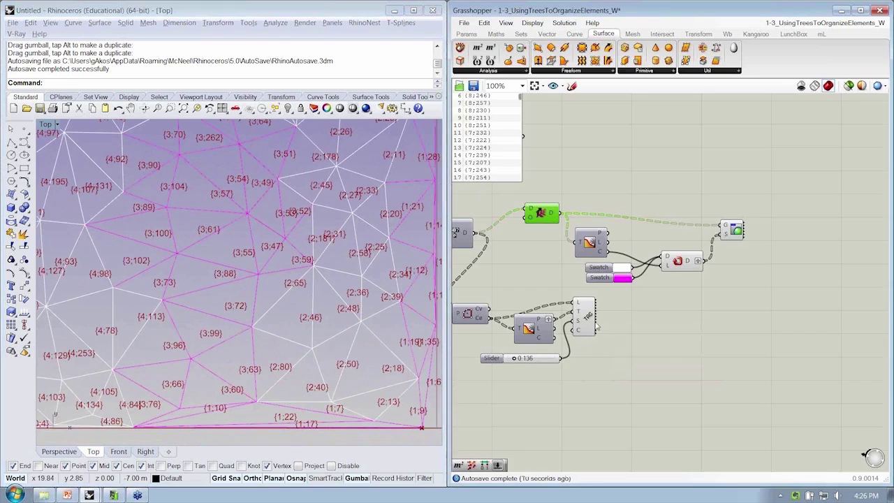
Step: Set the Point On Curve parameter feeding the distance measurement to 0.61 to relocate the reference point
{"action": "right_click_drag", "start_coordinate": [612, 318], "coordinate": [858, 309]}
{"action": "scroll", "coordinate": [823, 311], "scroll_direction": "down", "scroll_amount": 2}
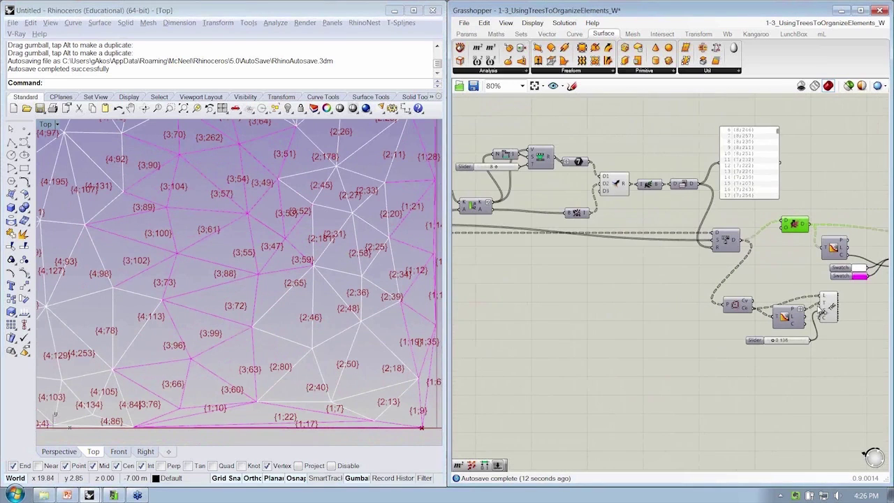
{"action": "right_click_drag", "start_coordinate": [362, 311], "coordinate": [360, 328]}
{"action": "scroll", "coordinate": [361, 328], "scroll_direction": "down", "scroll_amount": 6}
{"action": "right_click_drag", "start_coordinate": [501, 269], "coordinate": [581, 301]}
{"action": "right_click_drag", "start_coordinate": [509, 217], "coordinate": [744, 240]}
{"action": "scroll", "coordinate": [549, 242], "scroll_direction": "up", "scroll_amount": 2}
{"action": "scroll", "coordinate": [548, 242], "scroll_direction": "up", "scroll_amount": 1}
{"action": "left_click_drag", "start_coordinate": [559, 229], "coordinate": [572, 232]}
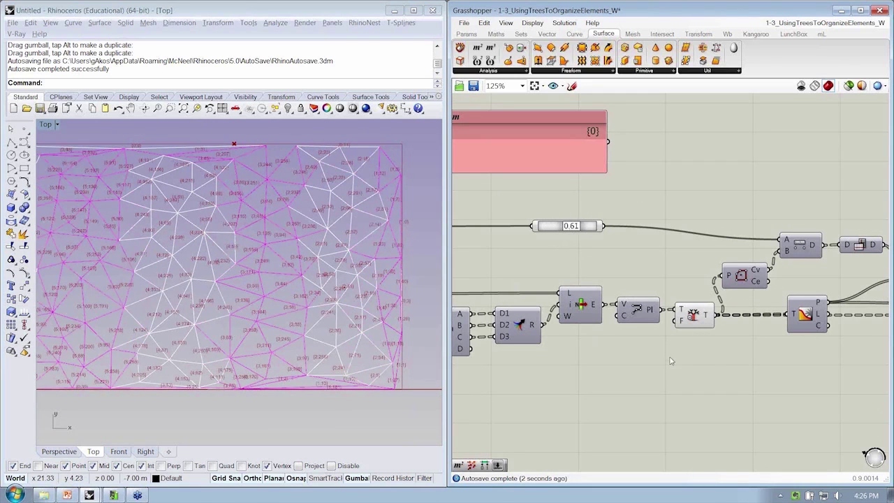
Step: Save and close the Grasshopper definition, and switch to the PowerPoint presentation
{"action": "scroll", "coordinate": [628, 360], "scroll_direction": "down", "scroll_amount": 4}
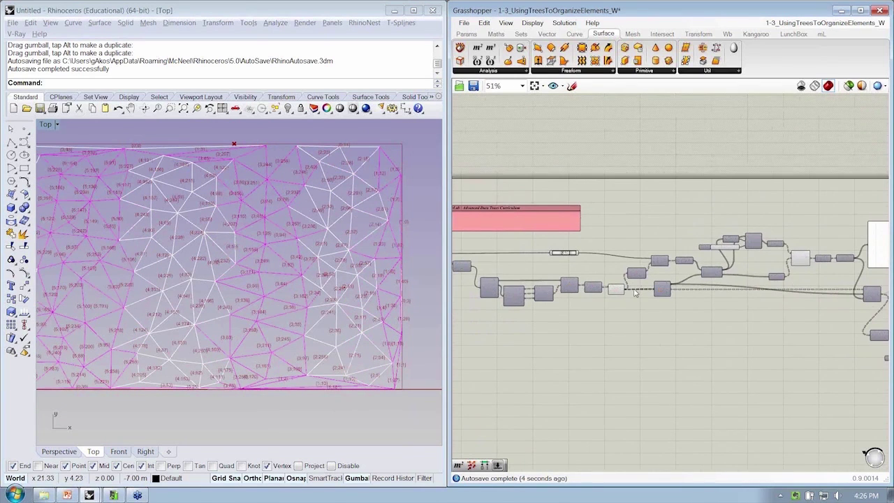
{"action": "mouse_move", "coordinate": [667, 295]}
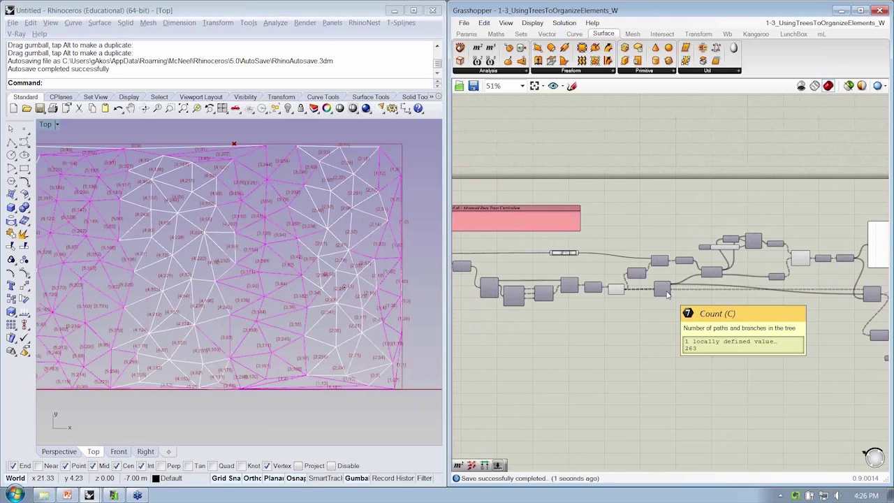
{"action": "right_click_drag", "start_coordinate": [649, 265], "coordinate": [533, 235]}
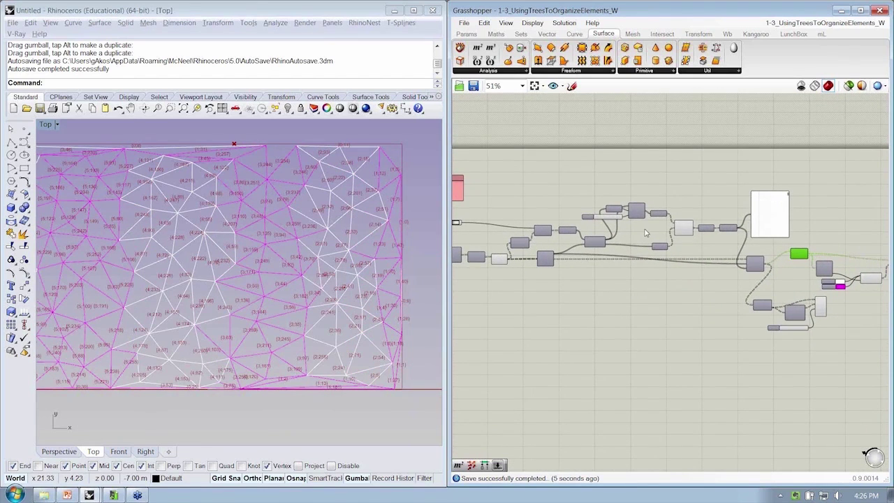
{"action": "key", "text": "ctrl+w"}
{"action": "key", "text": "alt+Tab"}
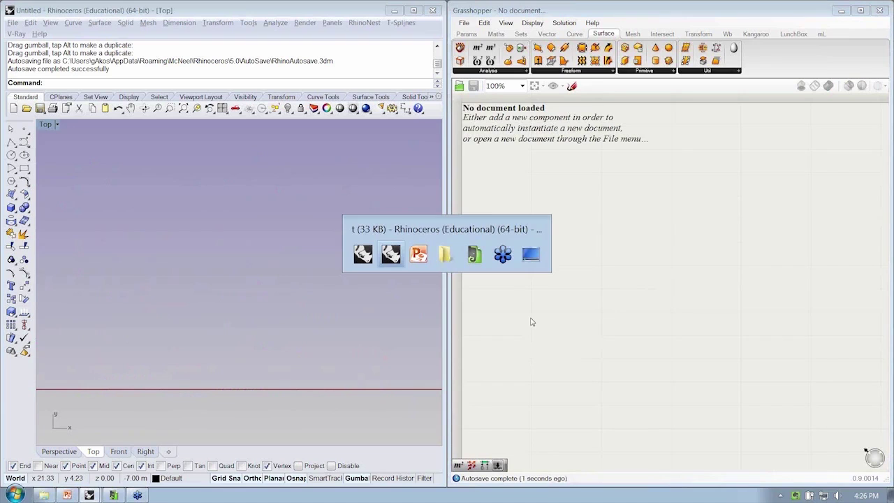
{"action": "key", "text": "alt+Tab"}
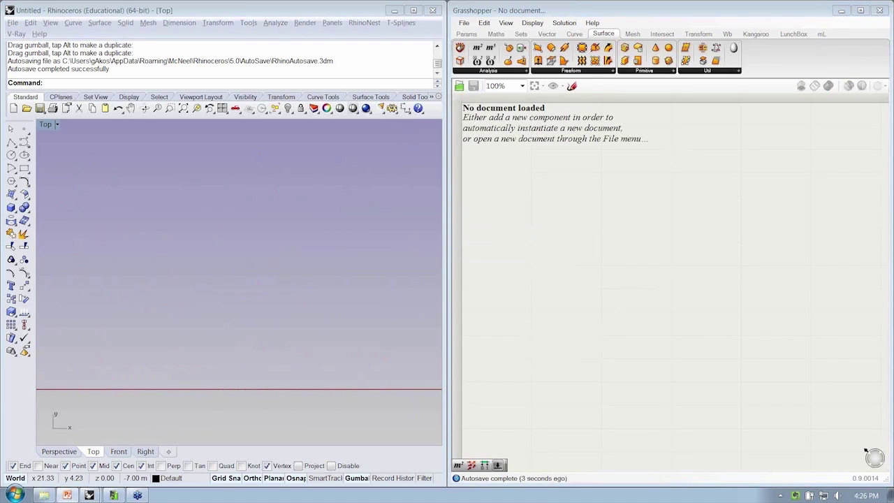